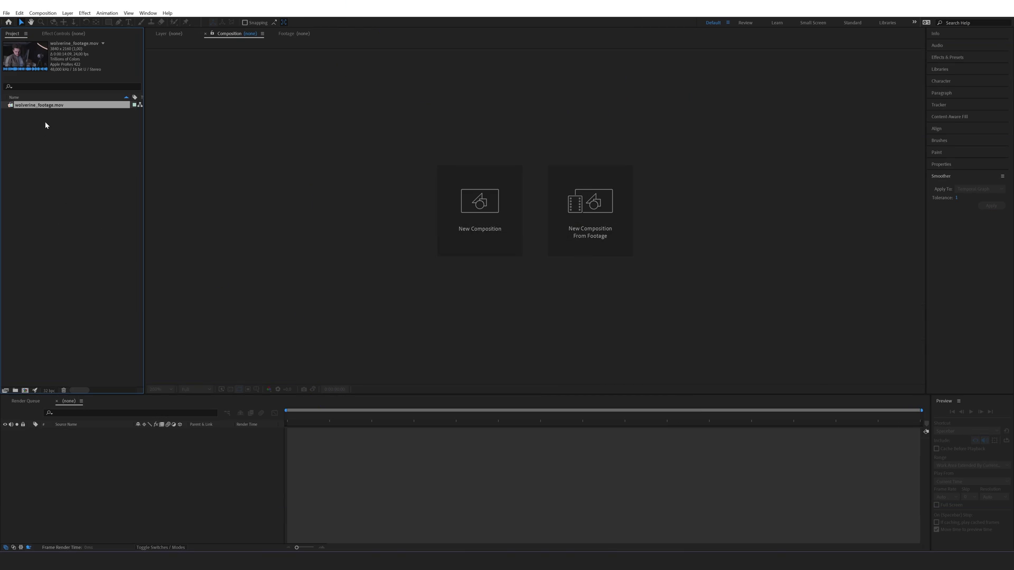
Create a composition from wolverine_footage.mov and set the viewer magnification to Fit up to 100%
drag(39, 104, 25, 389)
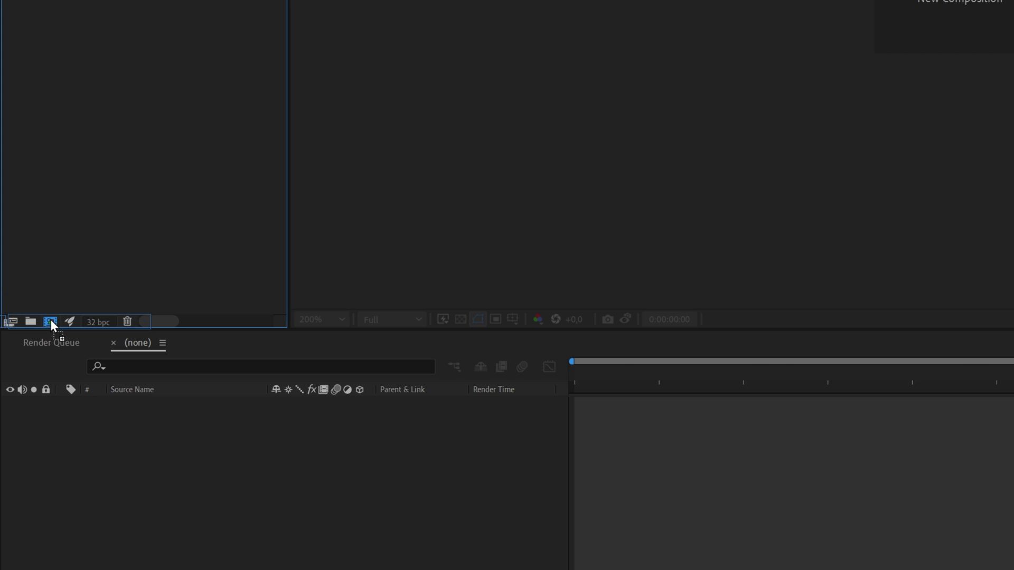
drag(51, 321, 50, 322)
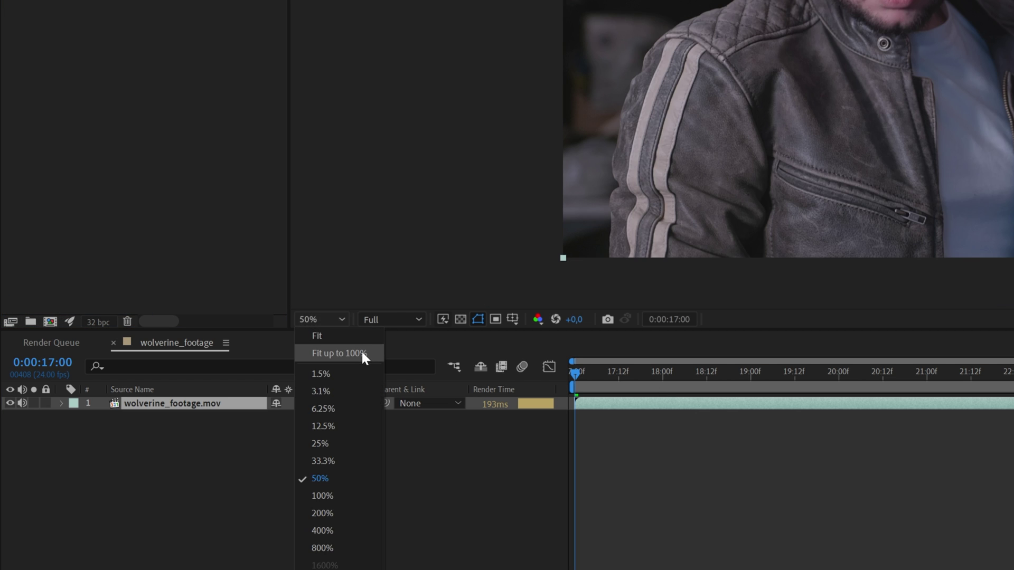
click(362, 353)
Scrub through the footage and import the wolverine_claws.glb model into the project
drag(576, 373, 686, 381)
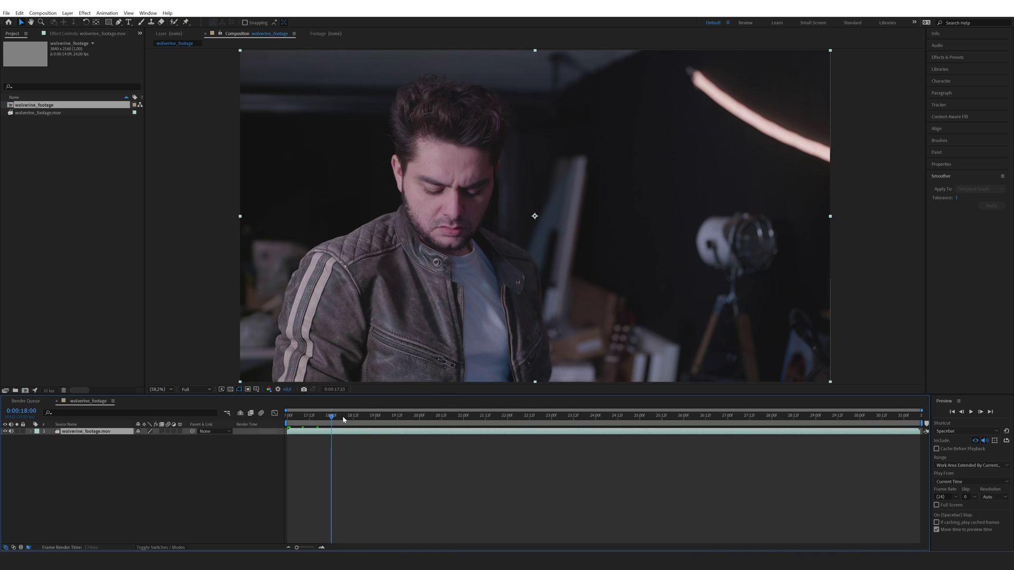
drag(343, 420, 729, 431)
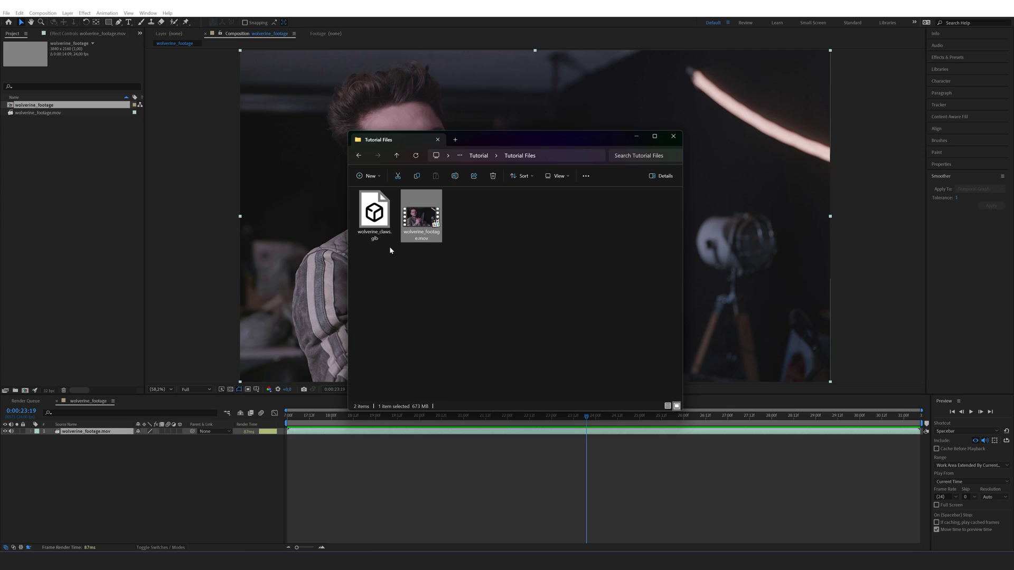
drag(6, 196, 9, 180)
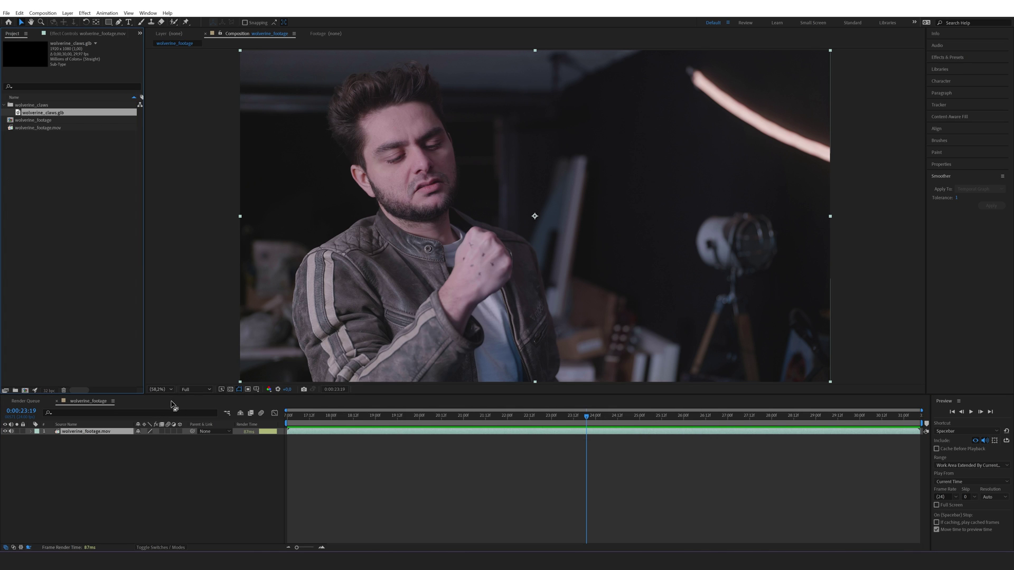
Duplicate the wolverine_footage.mov layer and trim the copy to the hand shot from 0:00:20:21 to 0:00:28:10
mouse_move(466, 422)
mouse_down()
mouse_move(328, 422)
mouse_move(459, 422)
mouse_move(449, 425)
mouse_up()
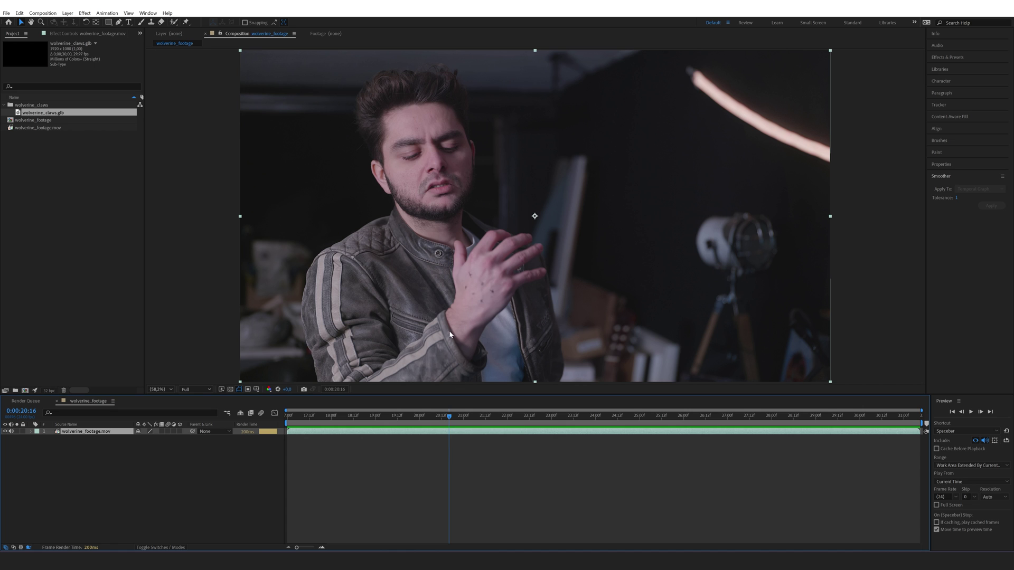
drag(434, 414, 459, 424)
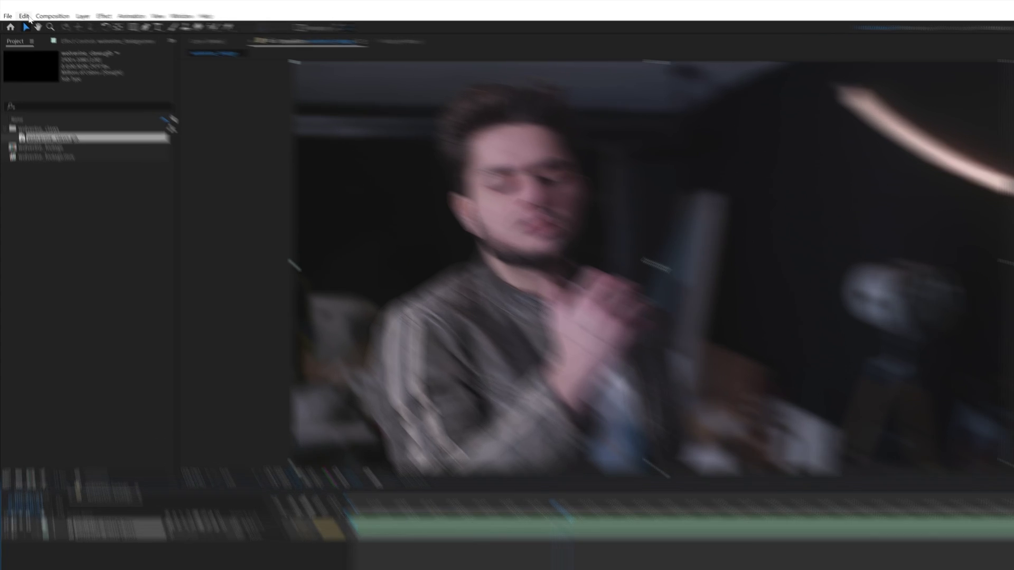
click(19, 13)
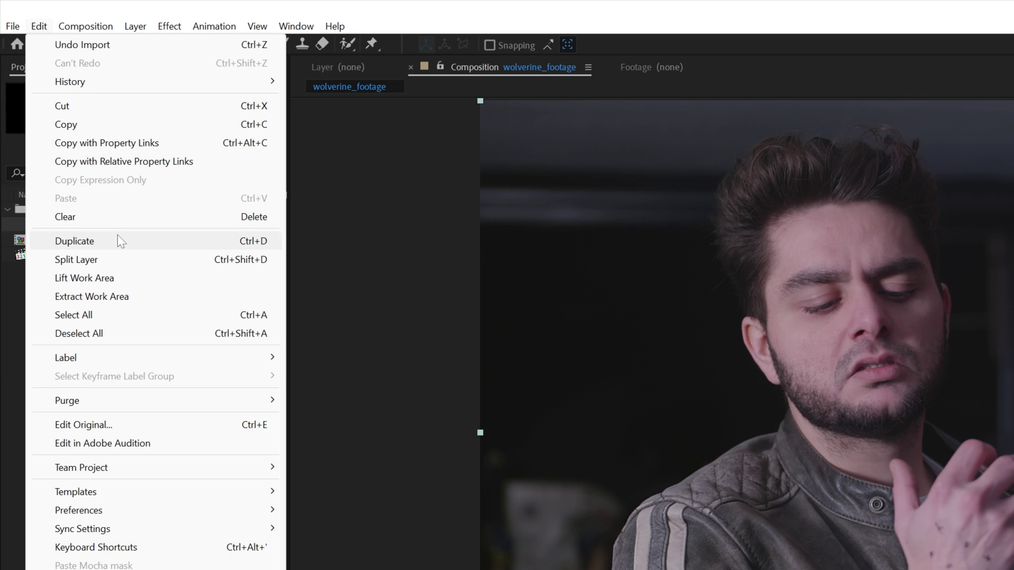
click(59, 120)
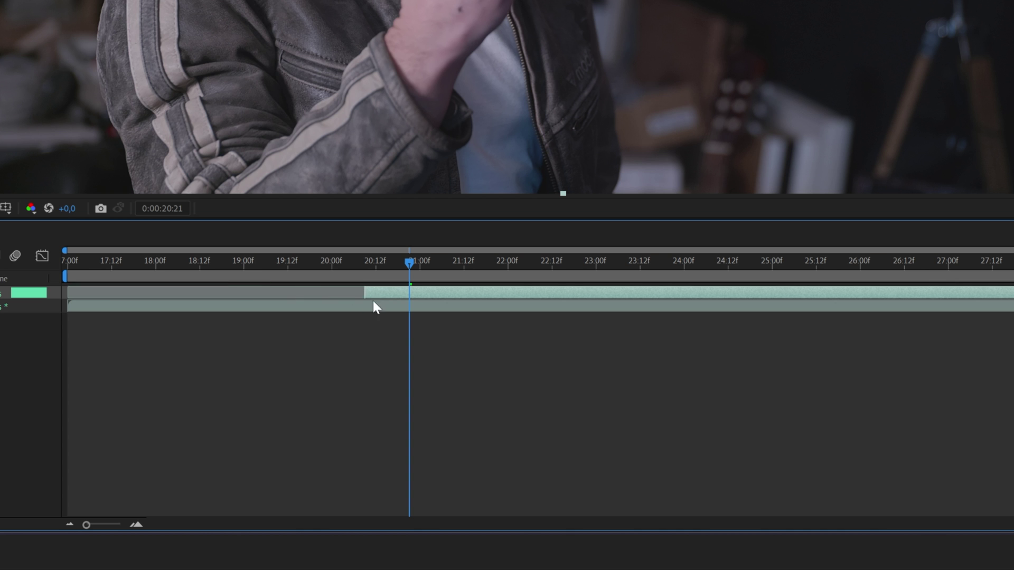
drag(409, 262, 1013, 290)
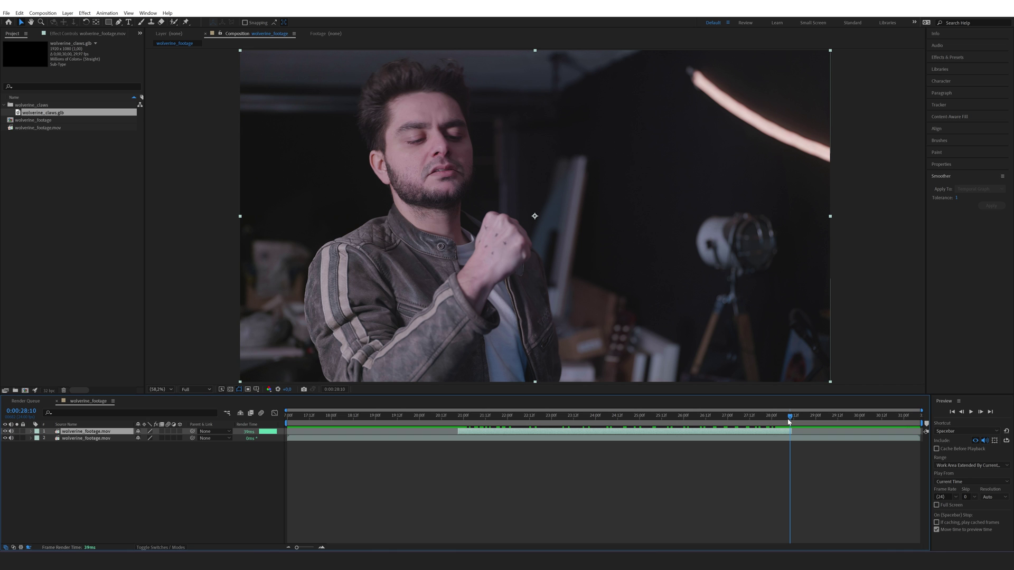
drag(730, 420, 482, 417)
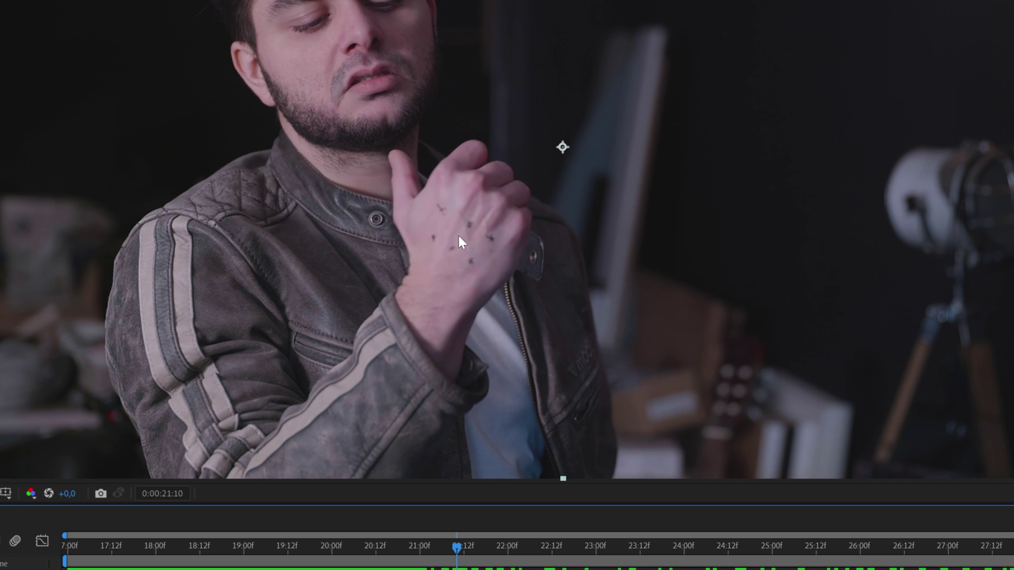
At 0:00:21:00, open the trimmed copy in its layer view and mark the raised hand as foreground with the Roto Brush Tool
click(420, 553)
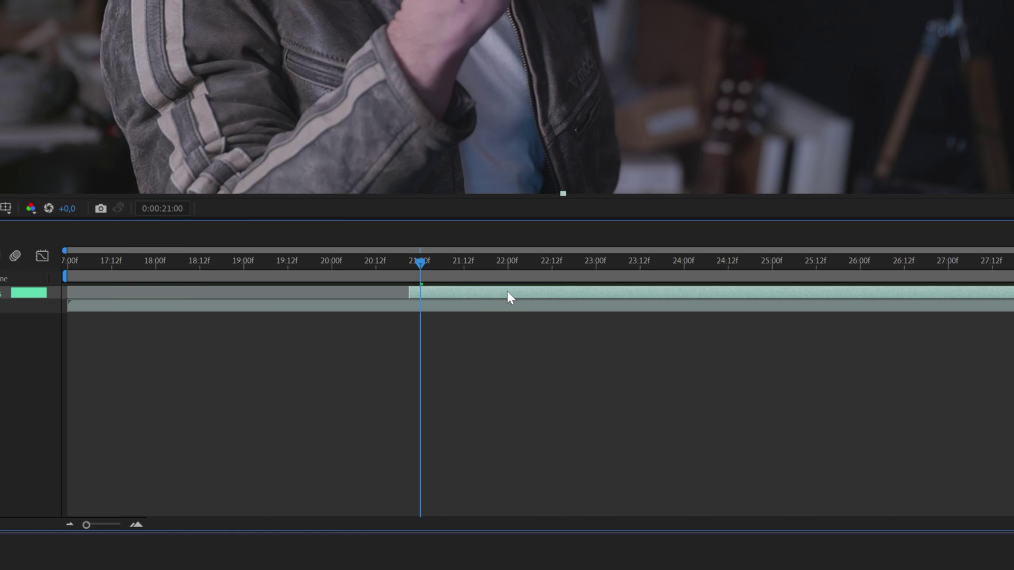
double_click(1011, 292)
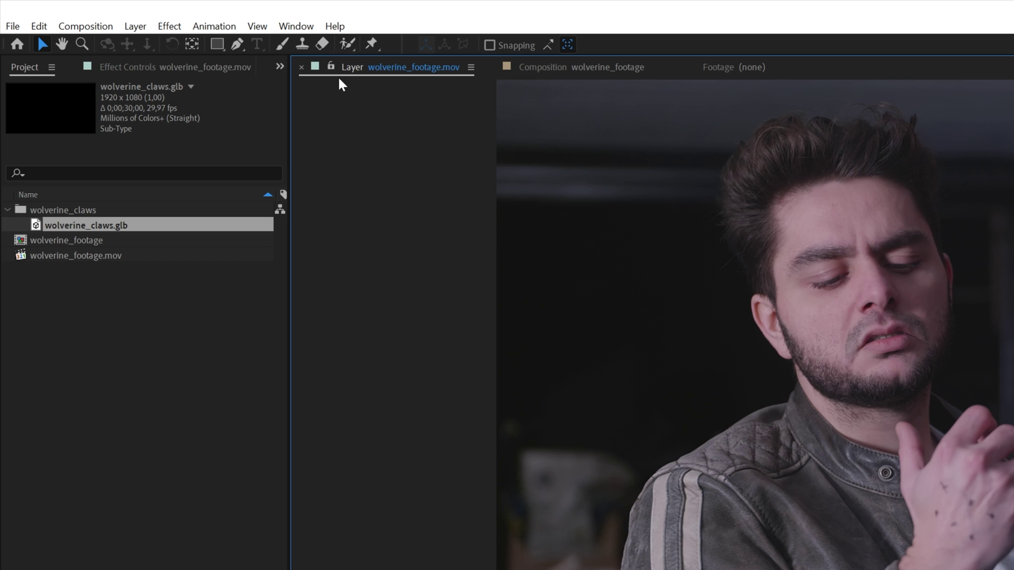
click(350, 42)
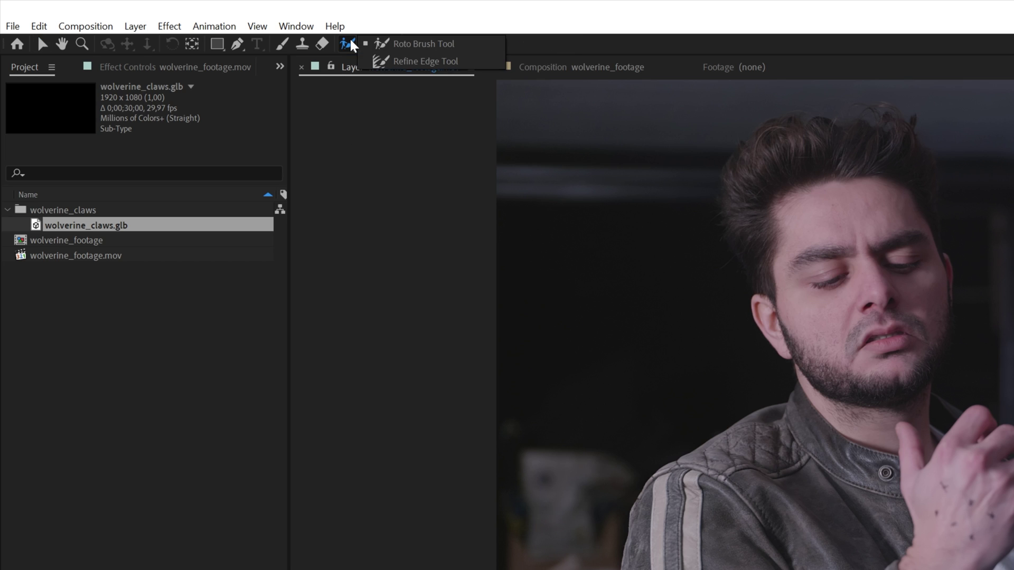
click(419, 43)
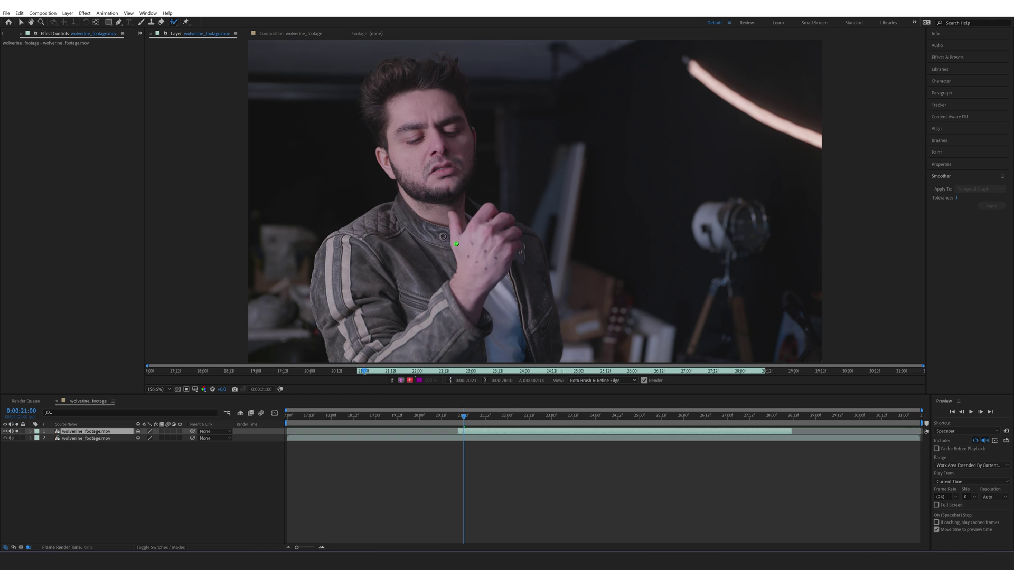
drag(902, 432, 925, 522)
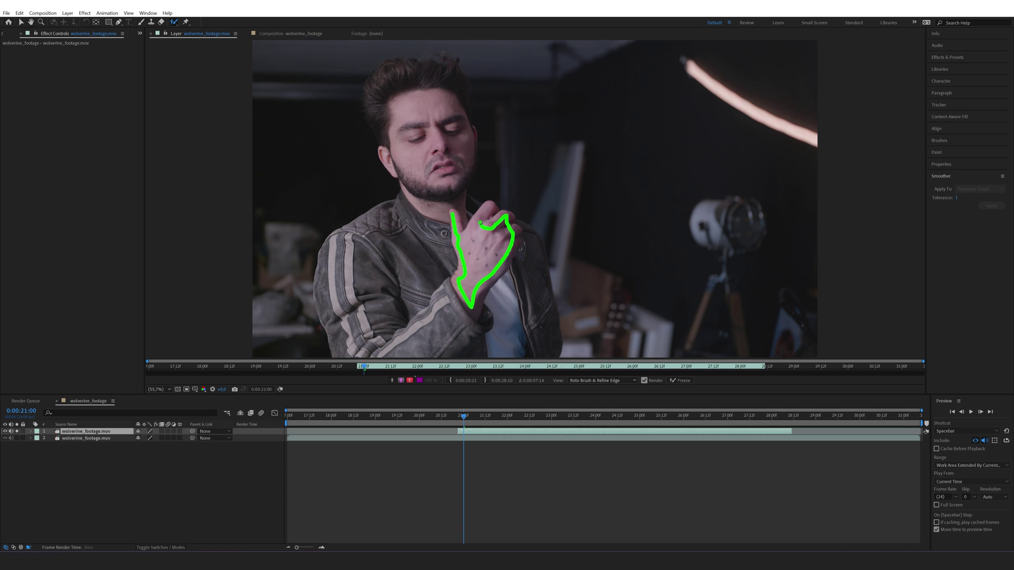
drag(468, 238, 465, 238)
Refine the Roto Brush selection around the hand, subtracting the jacket area, and step back to 0:00:20:22 to check the matte
scroll(526, 266, up, 1)
drag(474, 332, 504, 195)
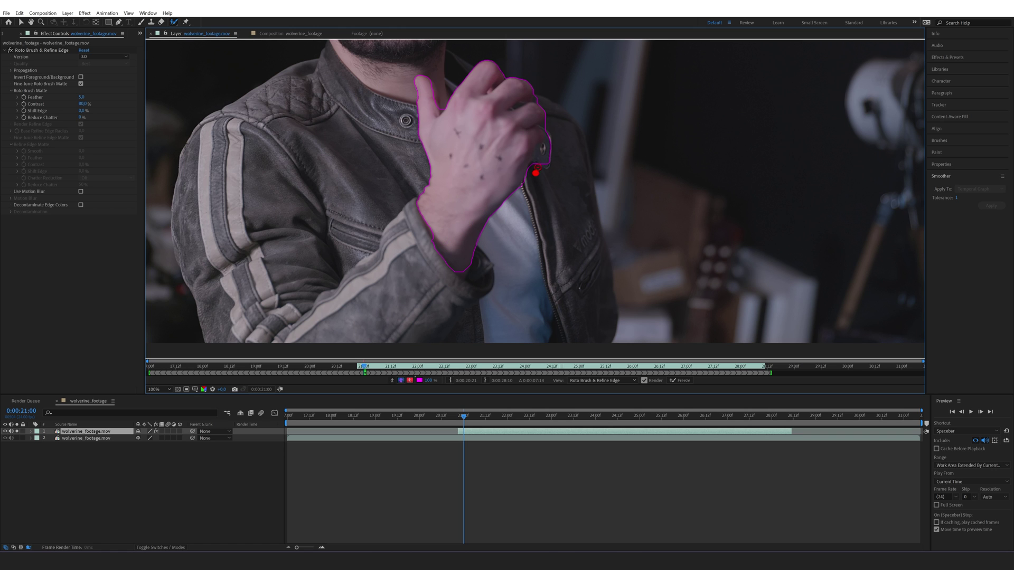
drag(537, 159, 552, 218)
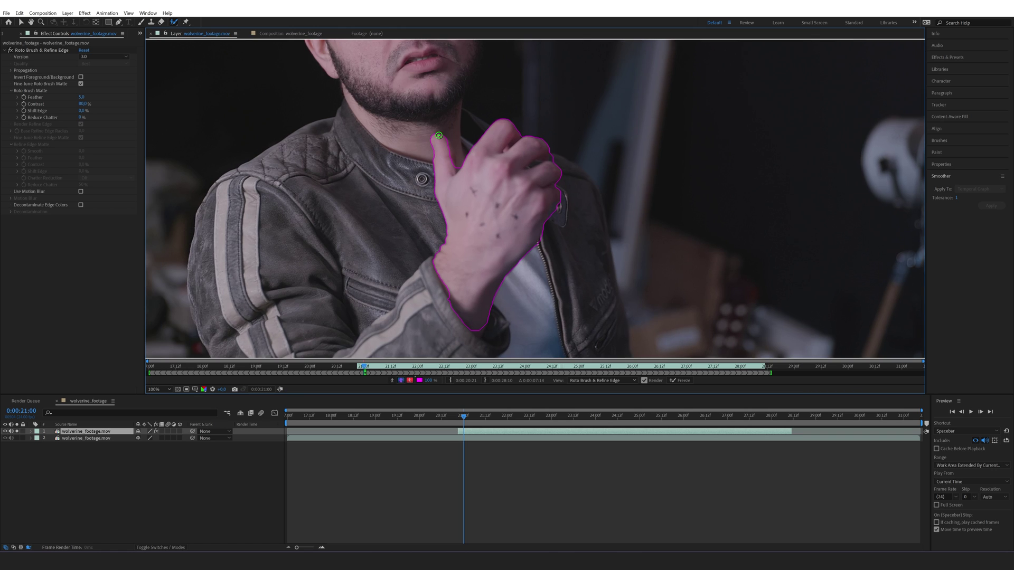
scroll(534, 173, down, 1)
key(Page_Up)
key(Page_Up)
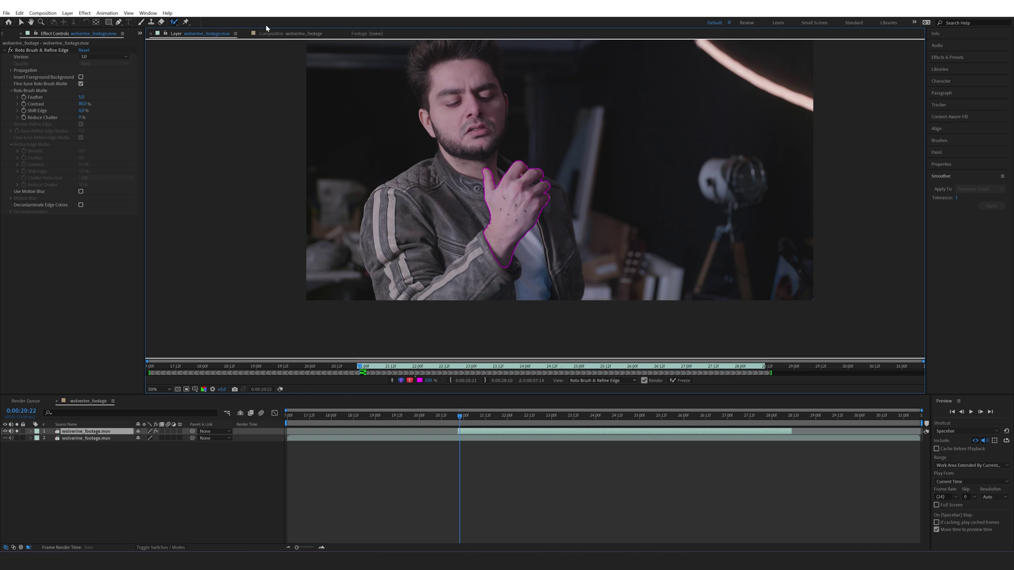
Set the composition's preview resolution to Full and freeze the Roto Brush result of the hand layer
click(262, 33)
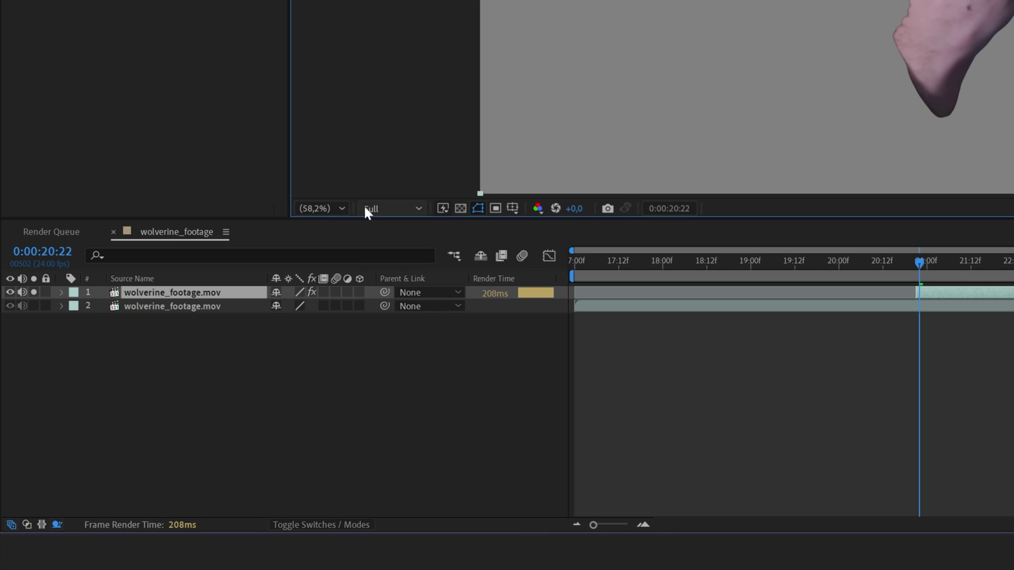
click(385, 210)
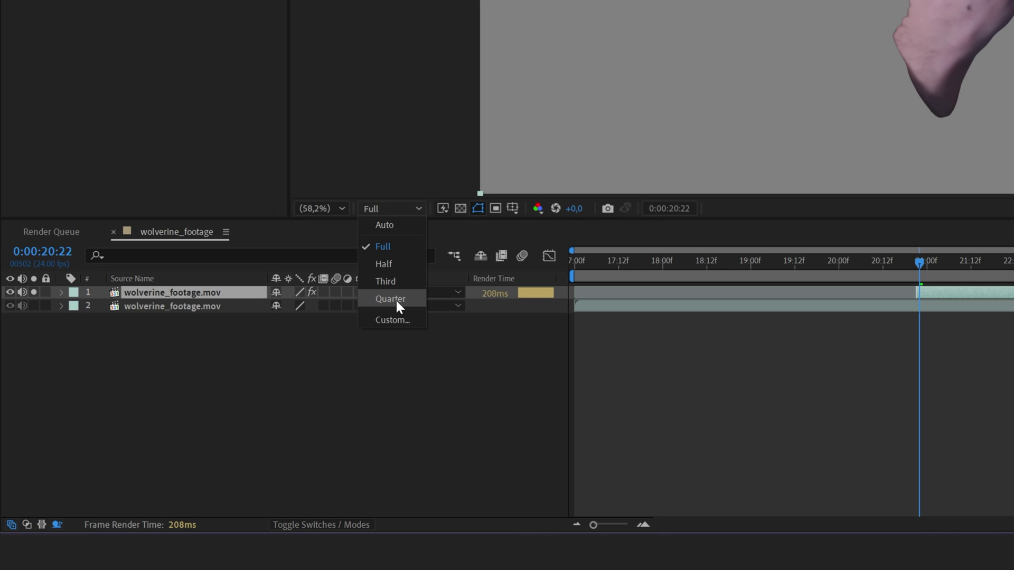
click(393, 251)
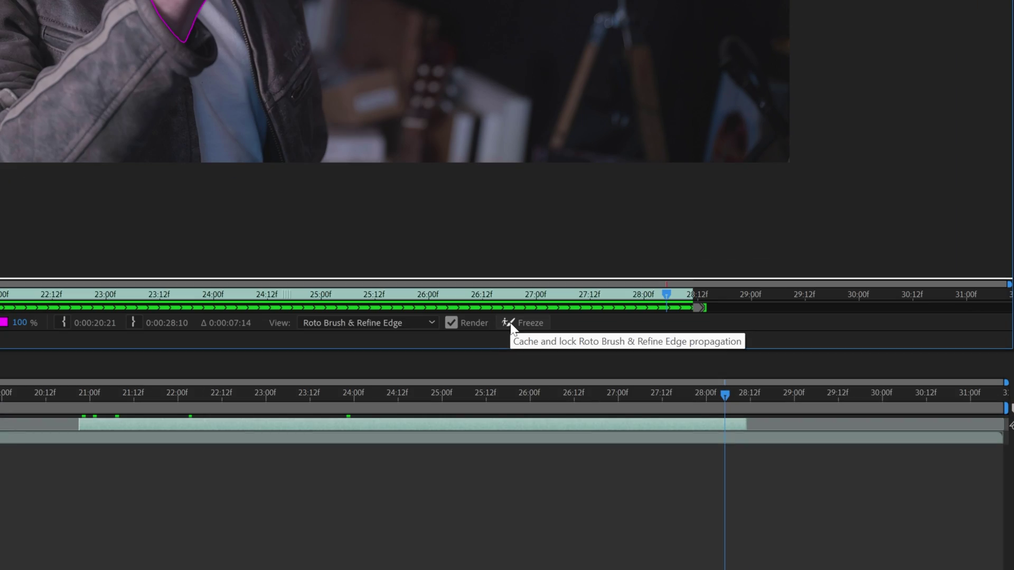
click(511, 324)
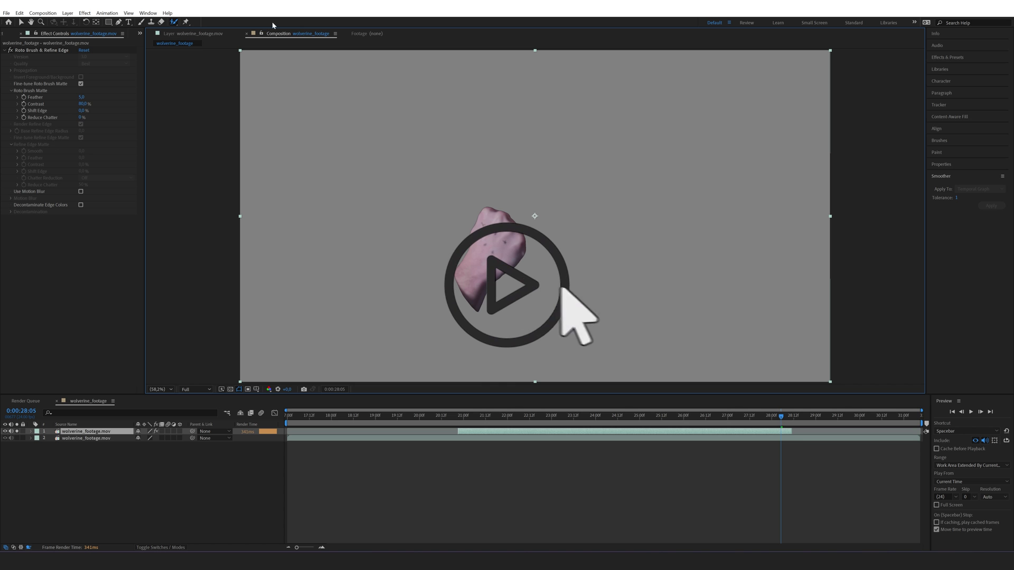
Pre-compose the rotoscoped hand layer as wolverine_hand, moving all attributes and adjusting the composition duration to the layer's time span
drag(630, 435, 542, 431)
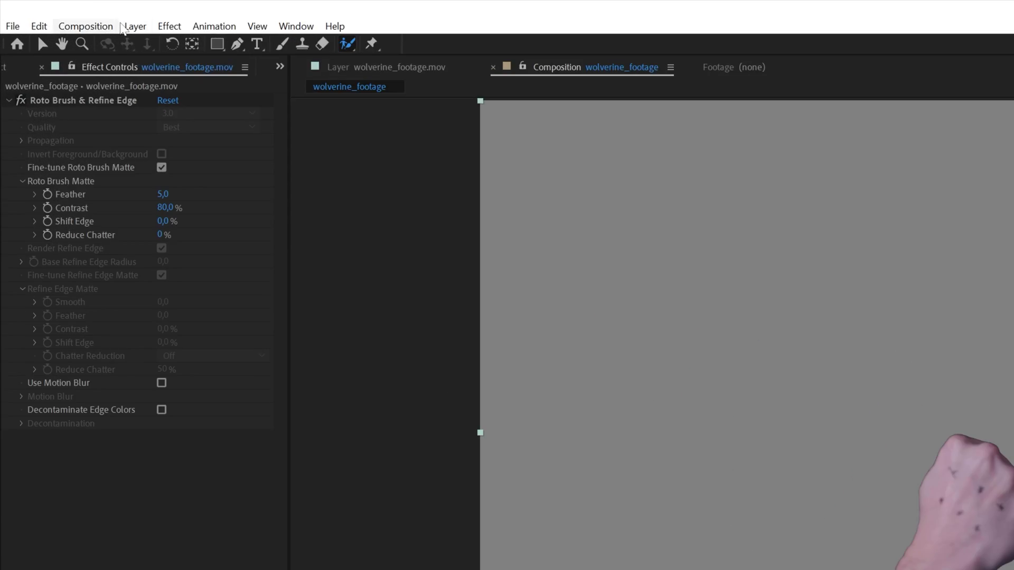
click(67, 12)
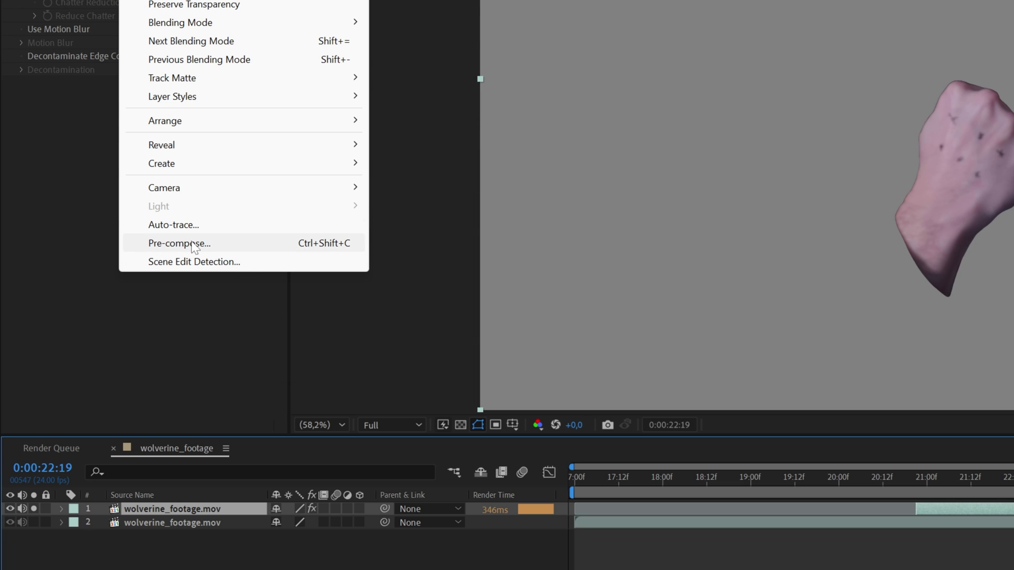
click(192, 244)
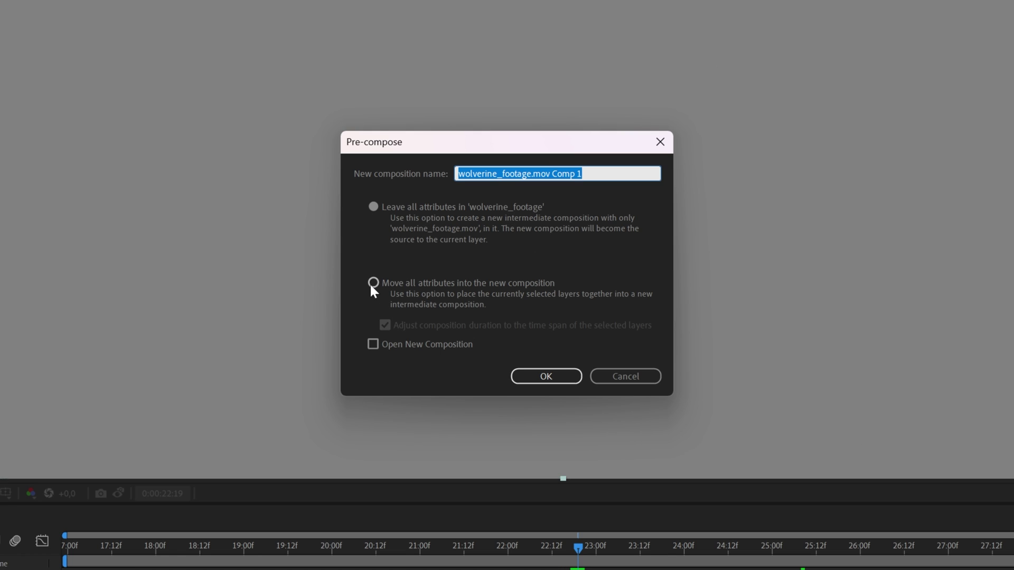
click(372, 284)
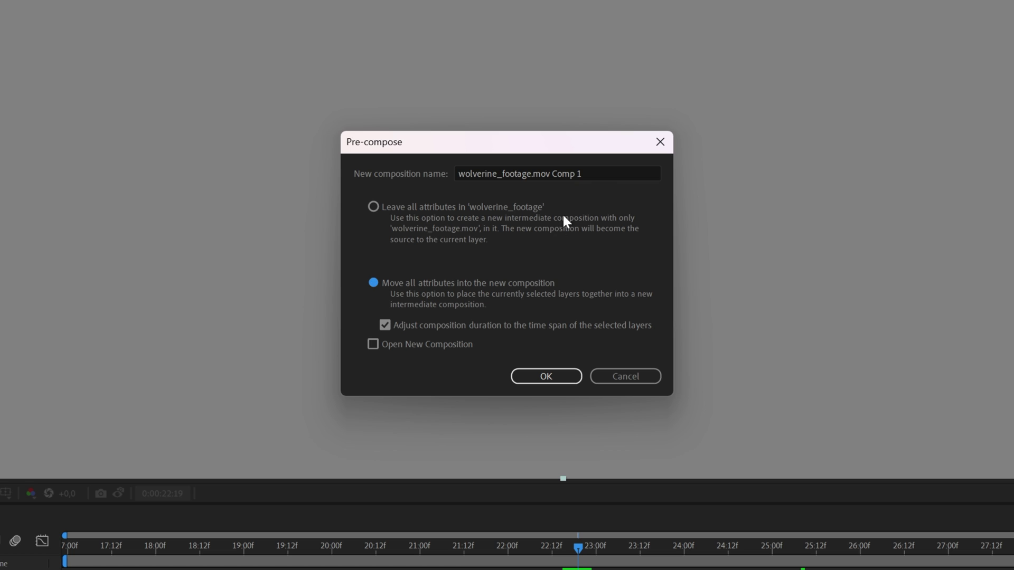
click(603, 173)
drag(603, 173, 180, 175)
text(wolverine_hand)
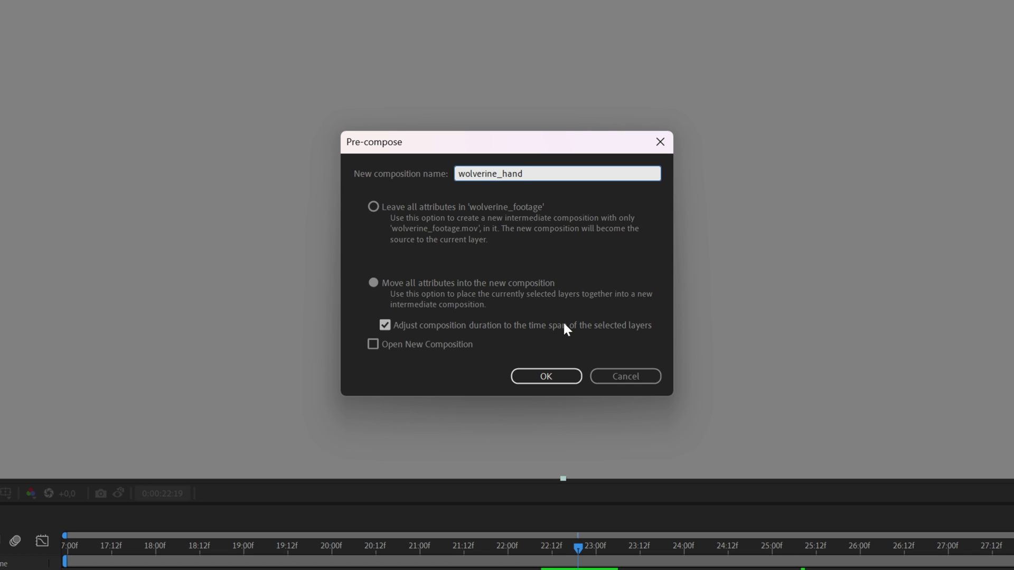
click(537, 377)
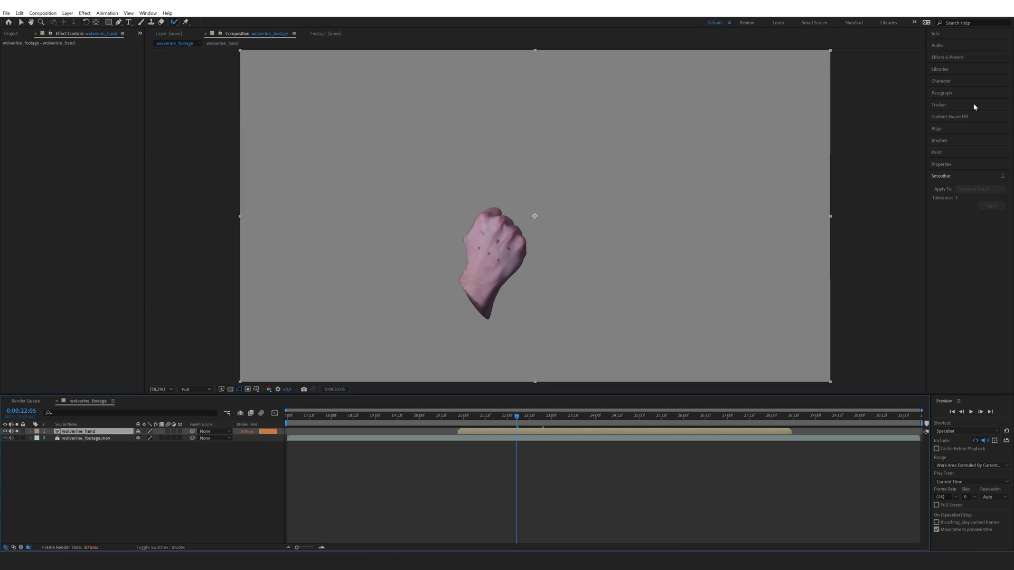
Display the Tracker controls for the wolverine_hand layer
click(933, 104)
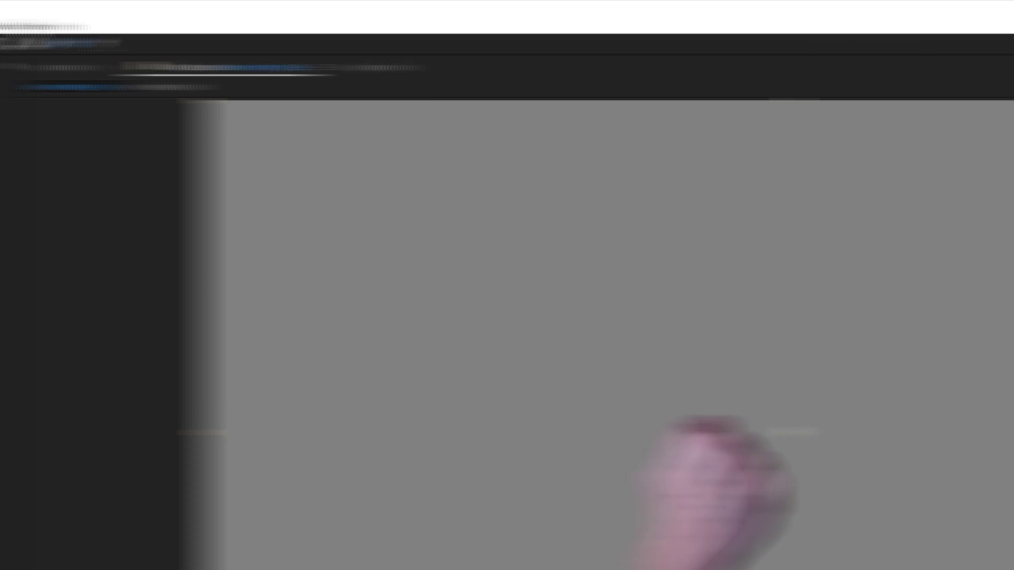
click(301, 27)
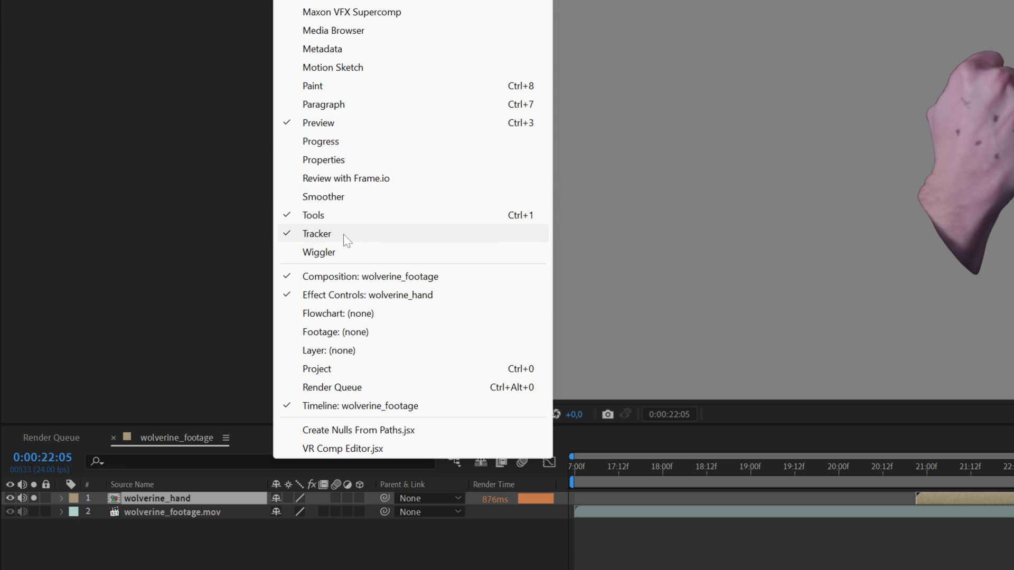
click(343, 233)
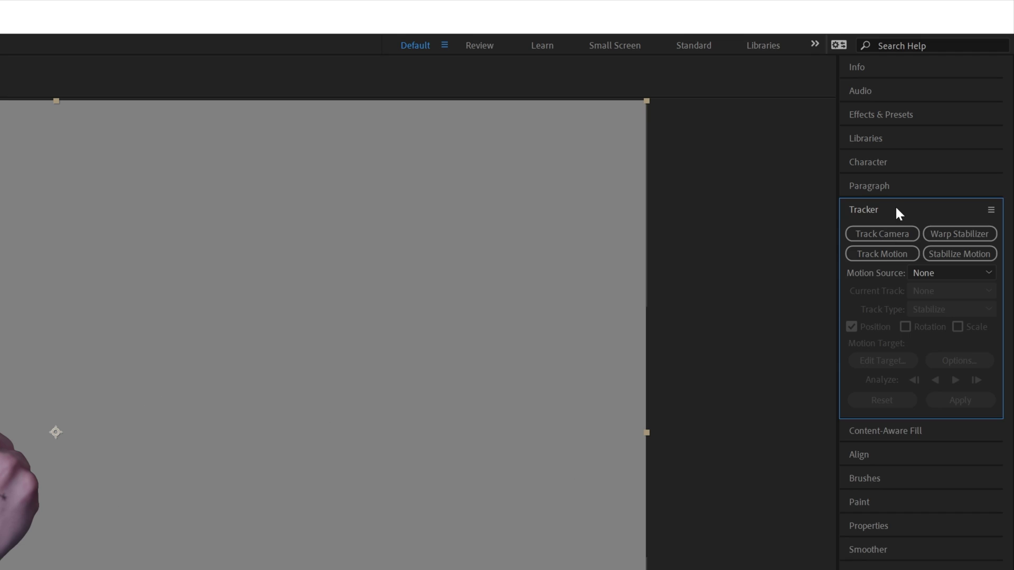
click(897, 211)
click(898, 211)
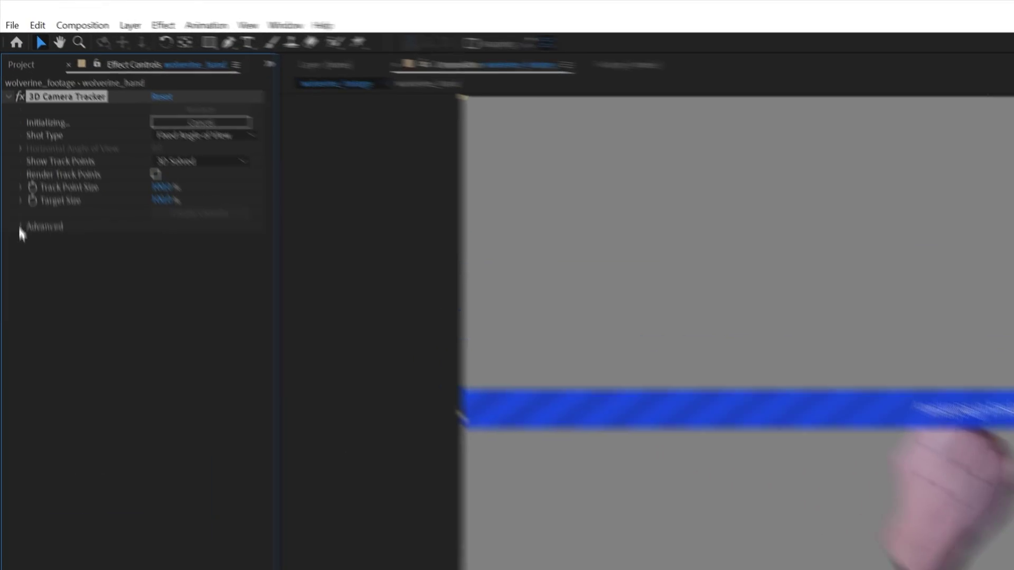
click(20, 234)
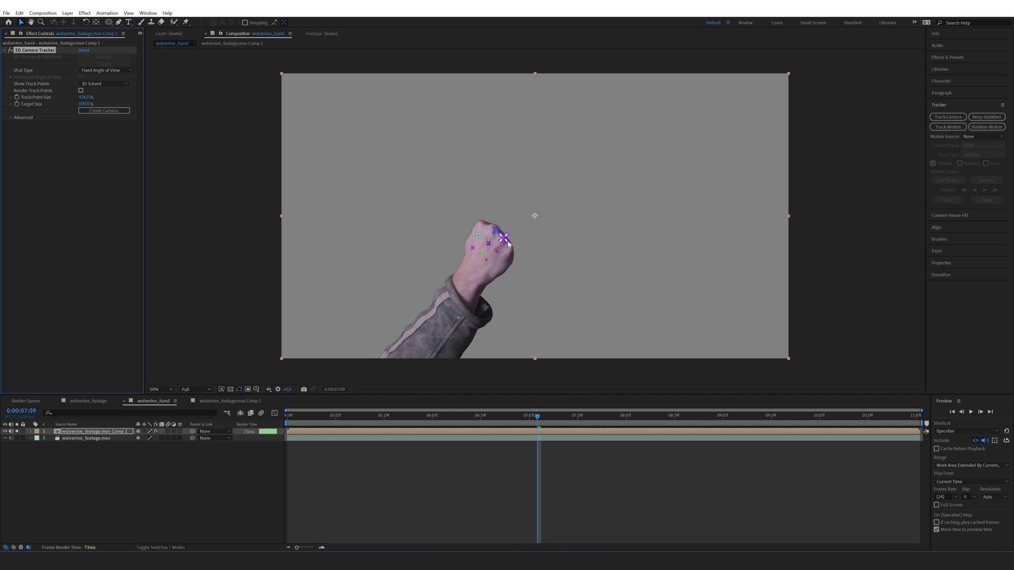
Delete the 3D Camera Tracker point near the outer knuckle of the fist at 0:00:07:09
click(505, 241)
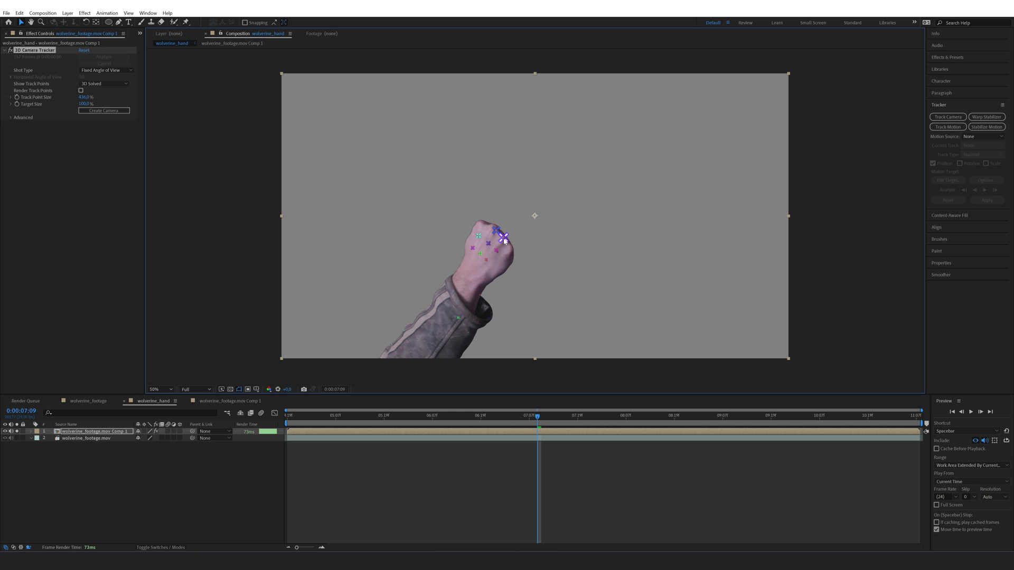
key(Delete)
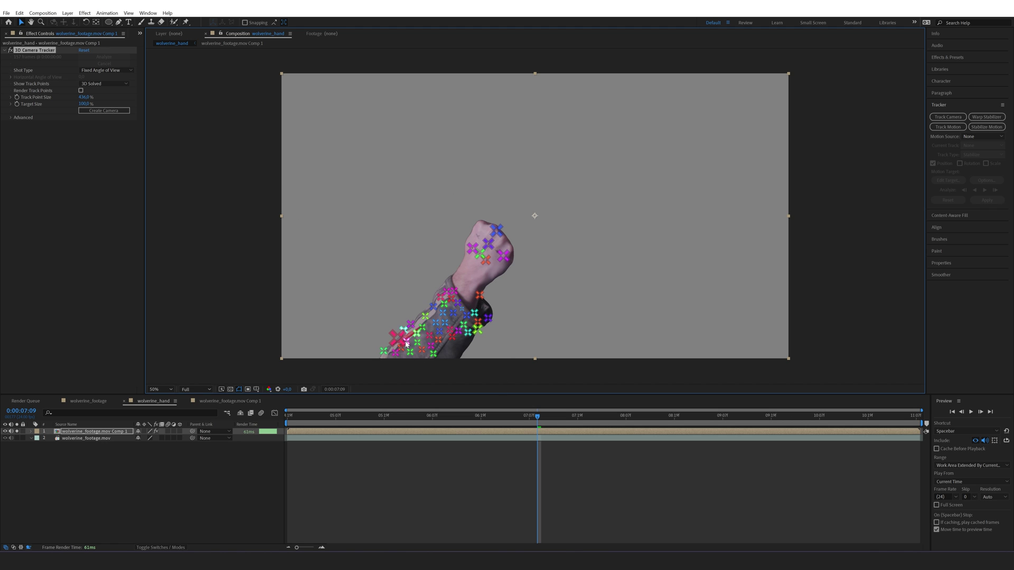
Delete the stray oversized 3D Camera Tracker points around the edge of the fist at 0:00:09:07
drag(520, 412, 316, 413)
drag(362, 437, 723, 438)
drag(467, 216, 510, 248)
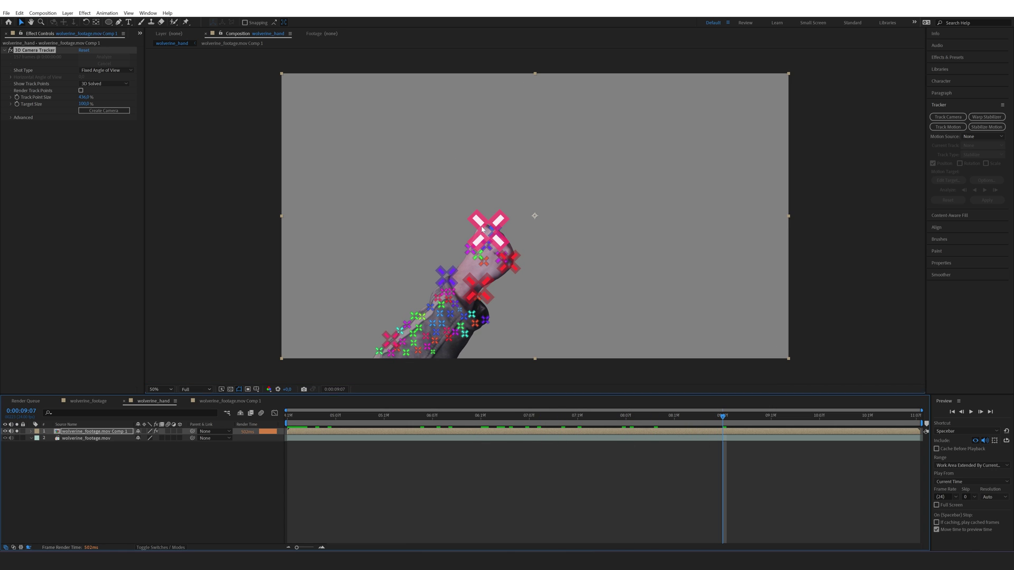
key(Delete)
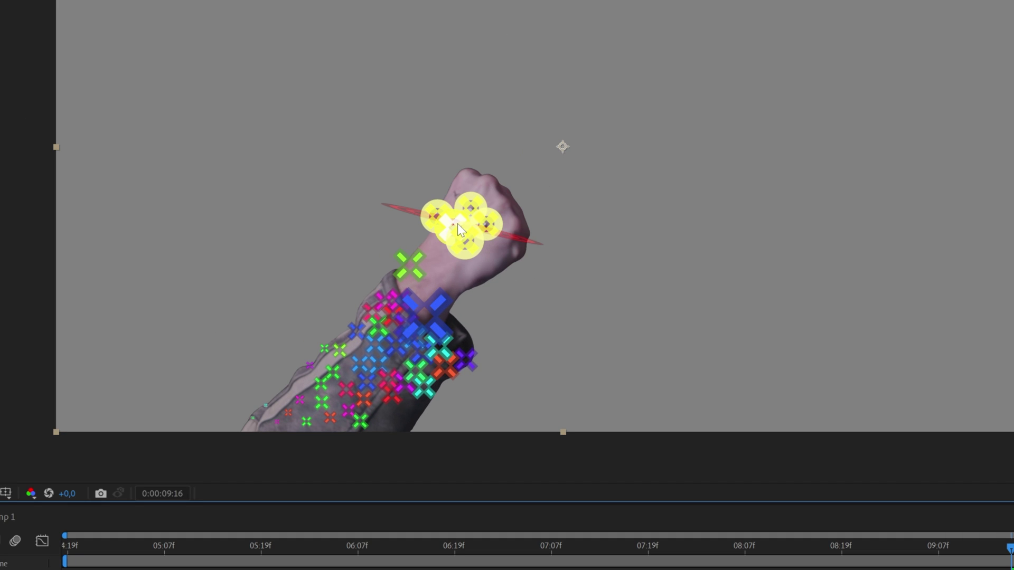
Create a solid and camera from the five track points on the hand at 0:00:09:16, and rotate the solid flat against the hand
right_click(482, 254)
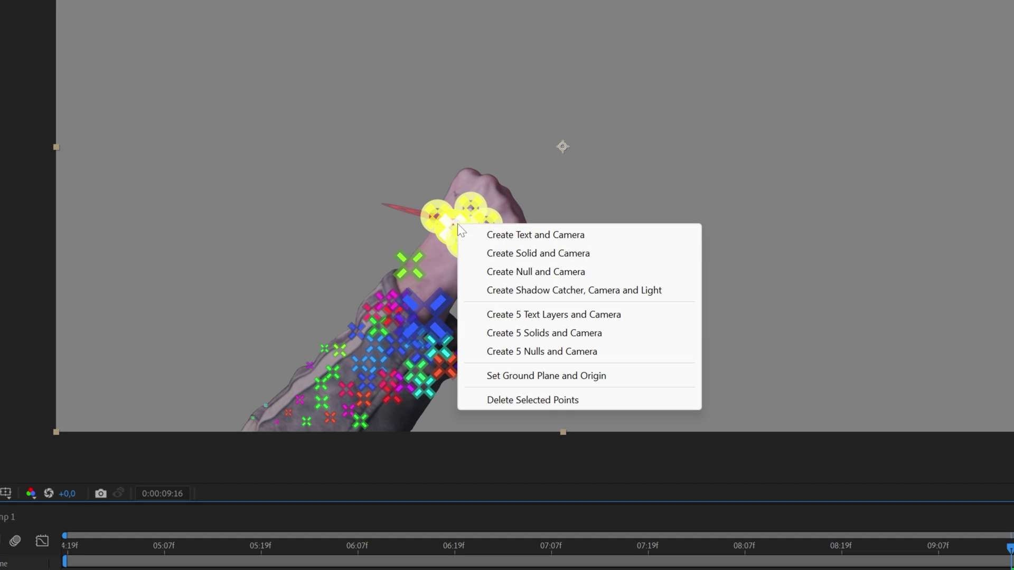
click(559, 255)
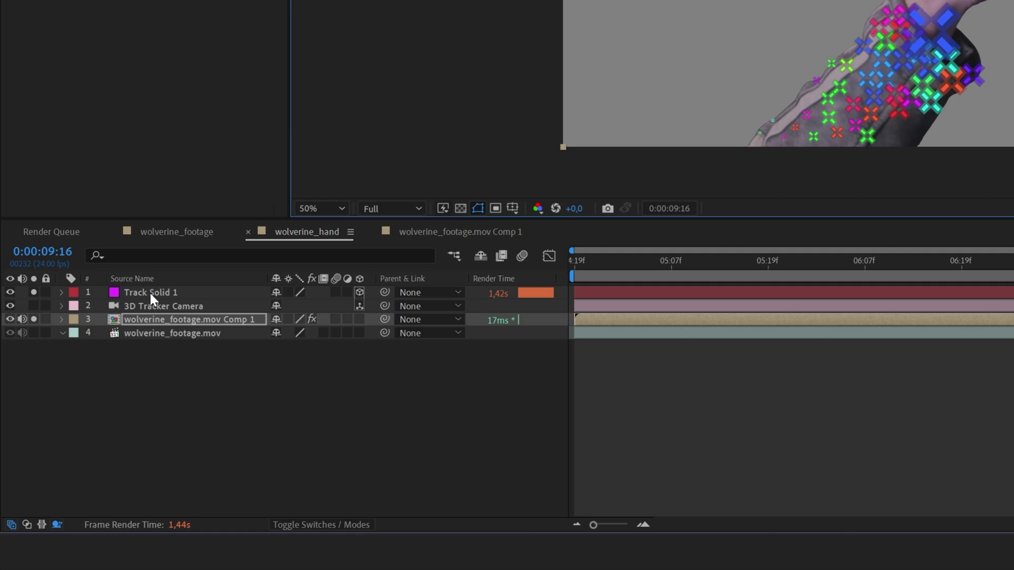
click(150, 293)
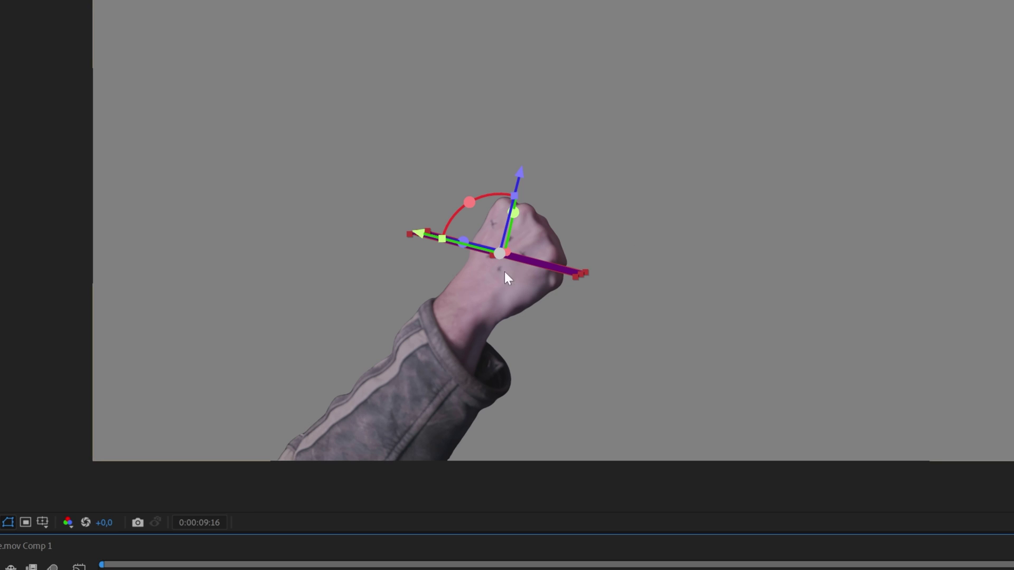
drag(512, 213, 515, 179)
mouse_move(504, 255)
mouse_down()
mouse_move(520, 264)
mouse_move(515, 259)
mouse_up()
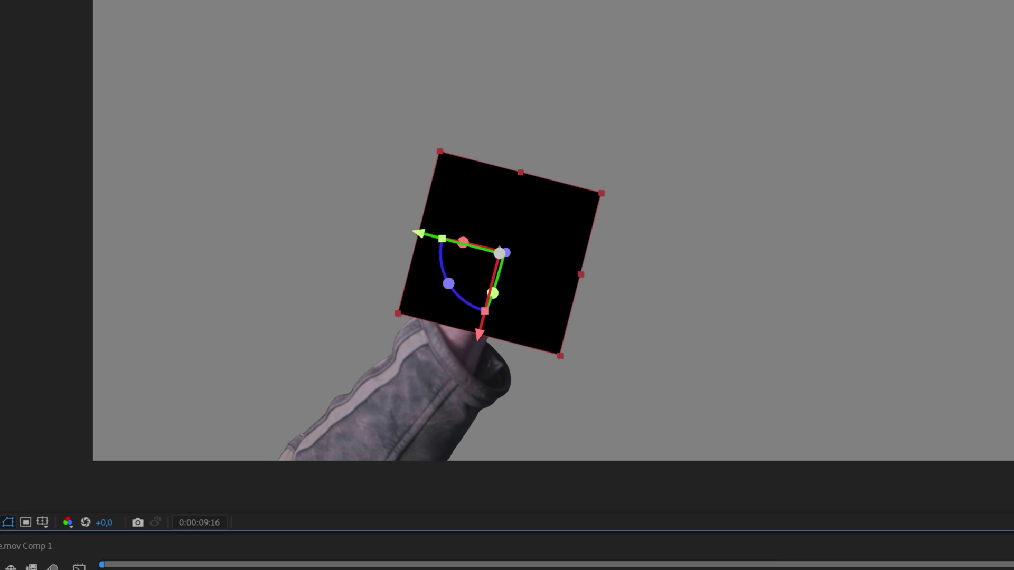
Apply the Grid effect to the Track Solid 1 layer
key(F2)
click(463, 432)
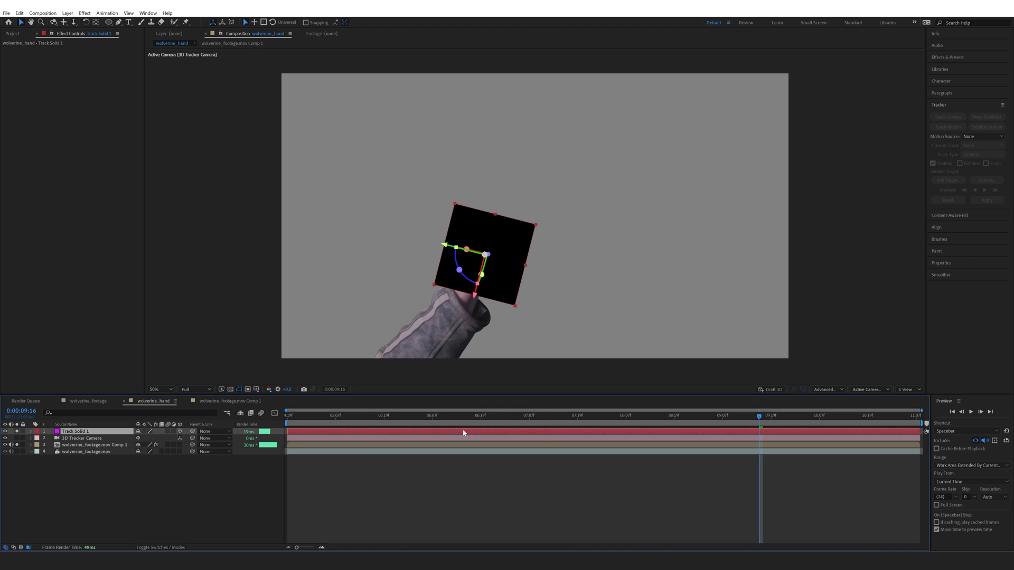
key(ctrl+space)
text(grid)
key(Return)
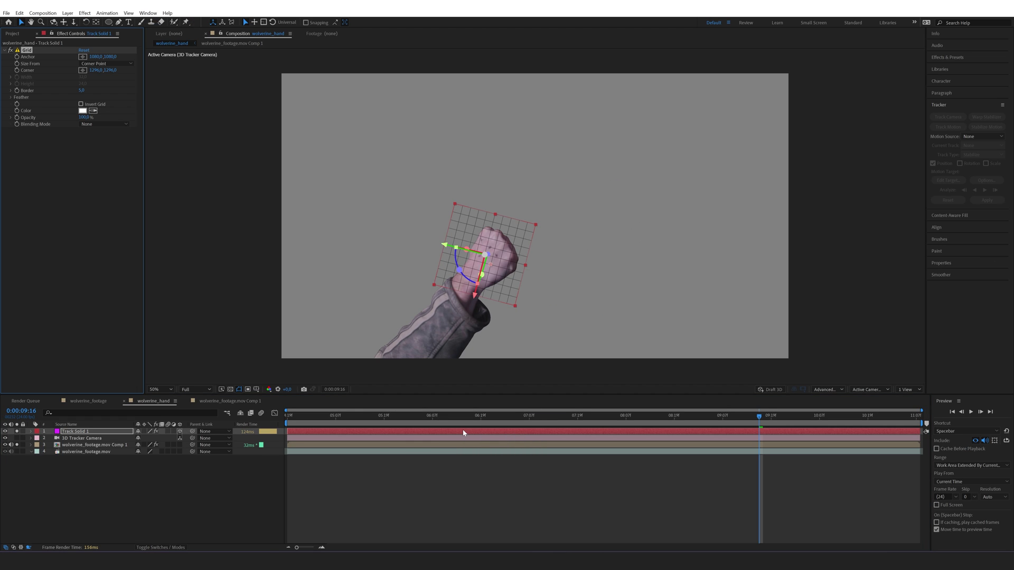
Rotate the grid solid in line with the forearm and play back the track on the hand
drag(459, 269, 458, 250)
click(541, 483)
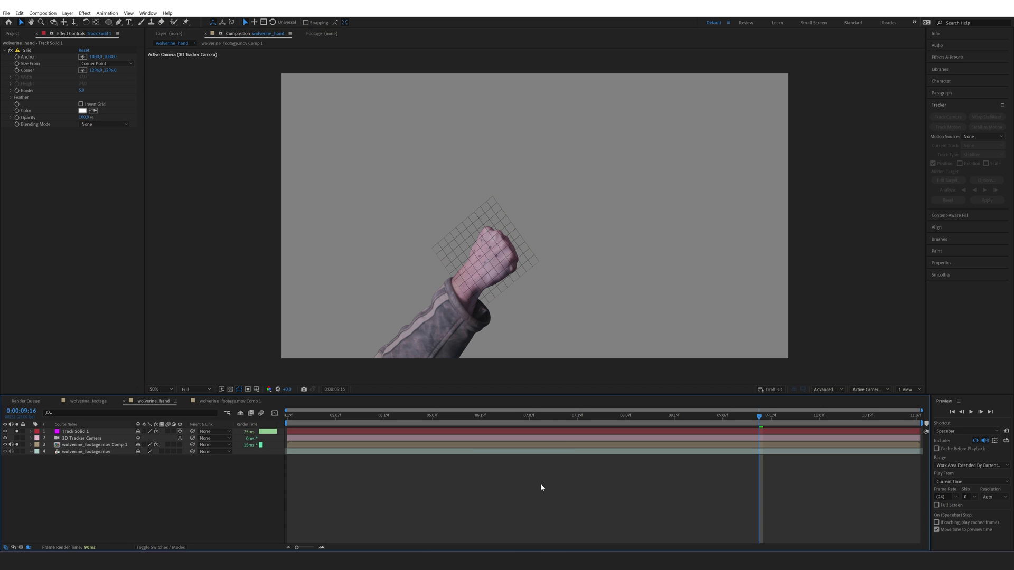
key(space)
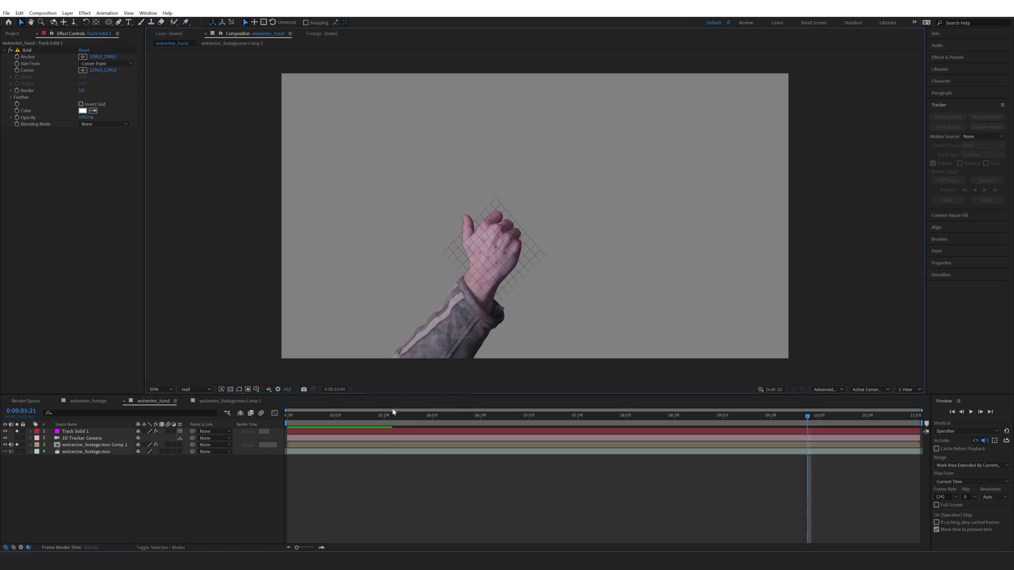
Add wolverine_claws.glb above Track Solid 1 in the wolverine_hand composition, with its object scale made comp size at 3200%
click(23, 33)
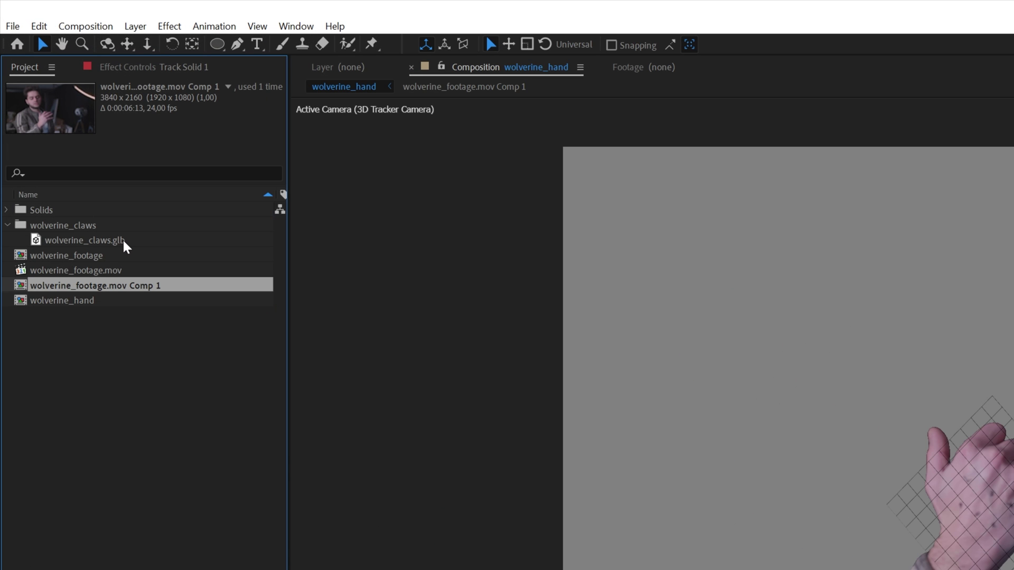
click(115, 240)
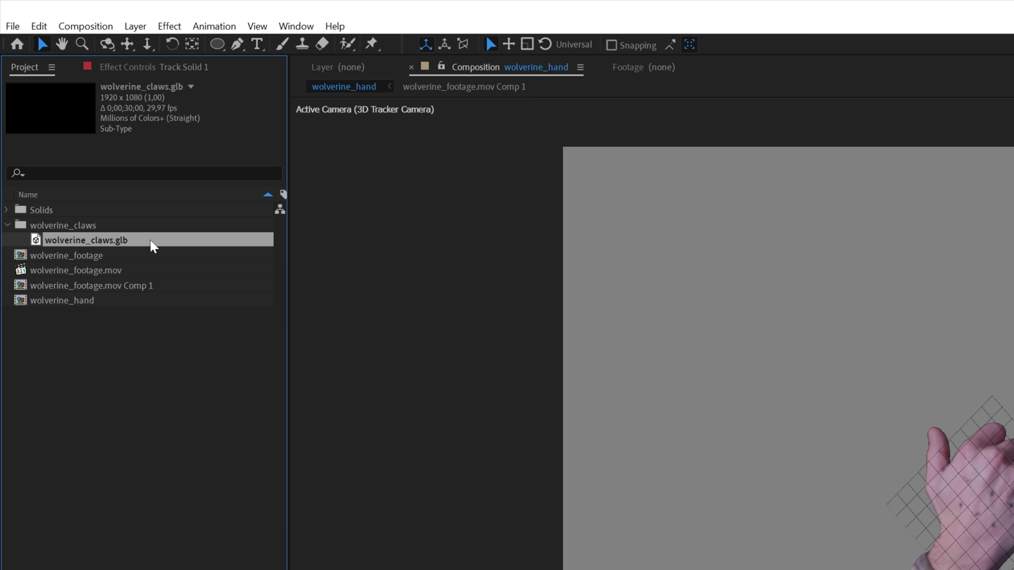
drag(99, 243, 212, 291)
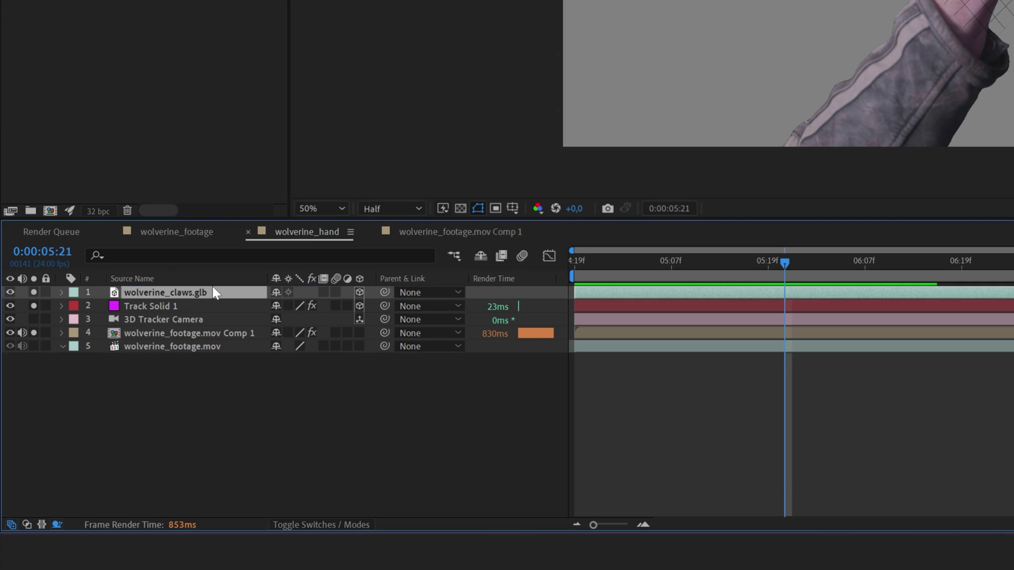
double_click(213, 291)
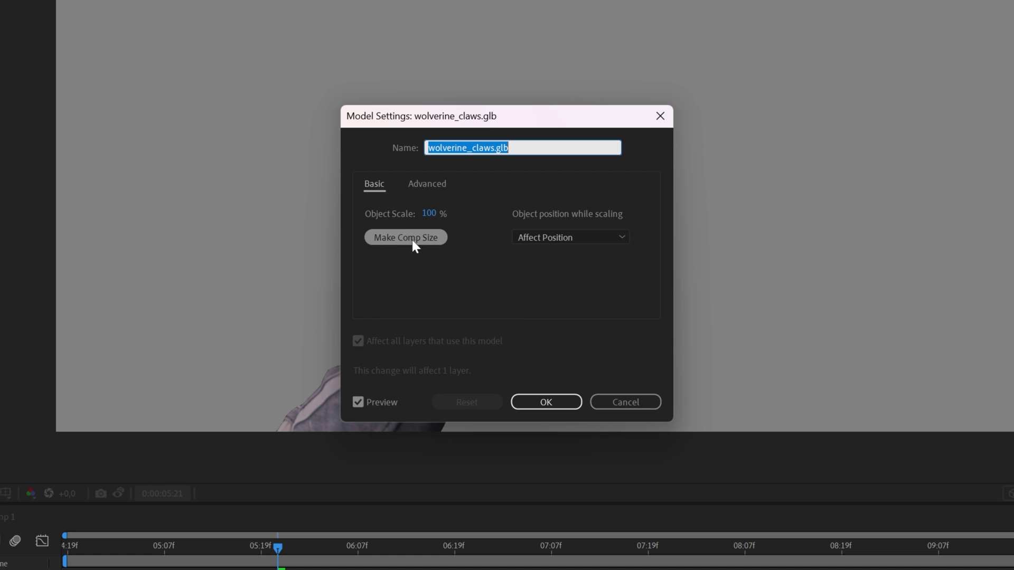
click(405, 237)
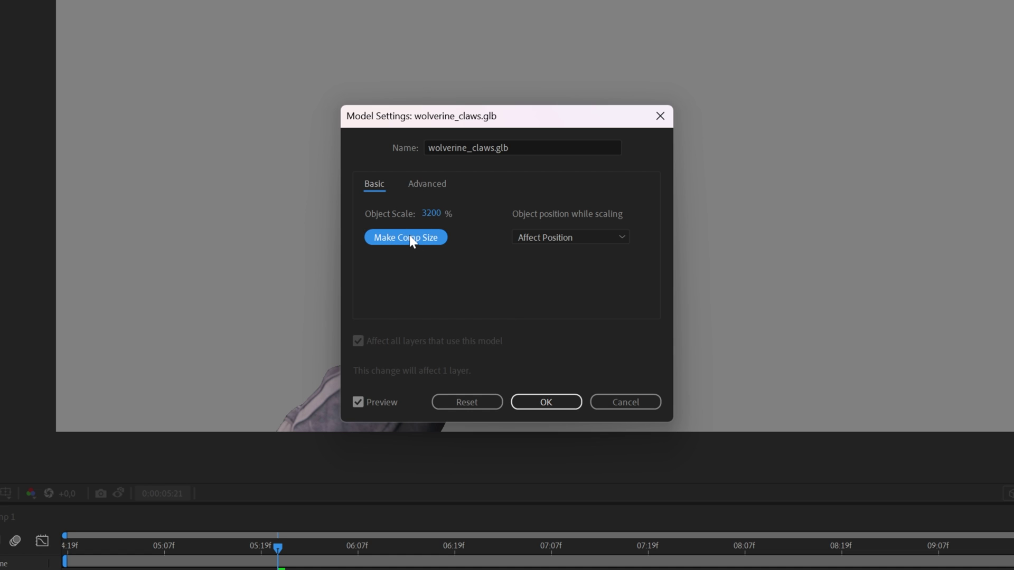
click(544, 402)
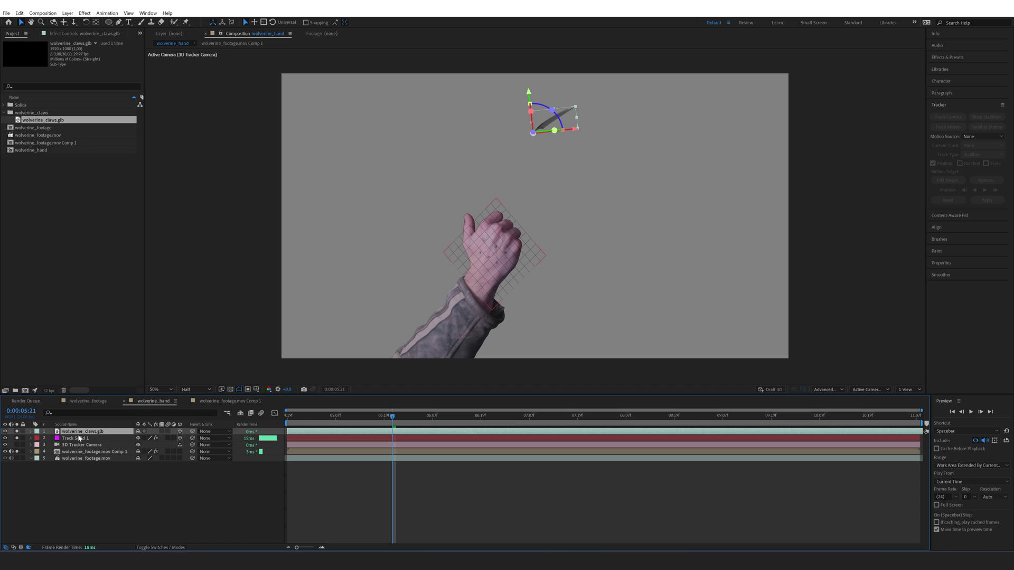
Copy the Position of Track Solid 1 onto the wolverine_claws.glb layer
click(89, 442)
key(p)
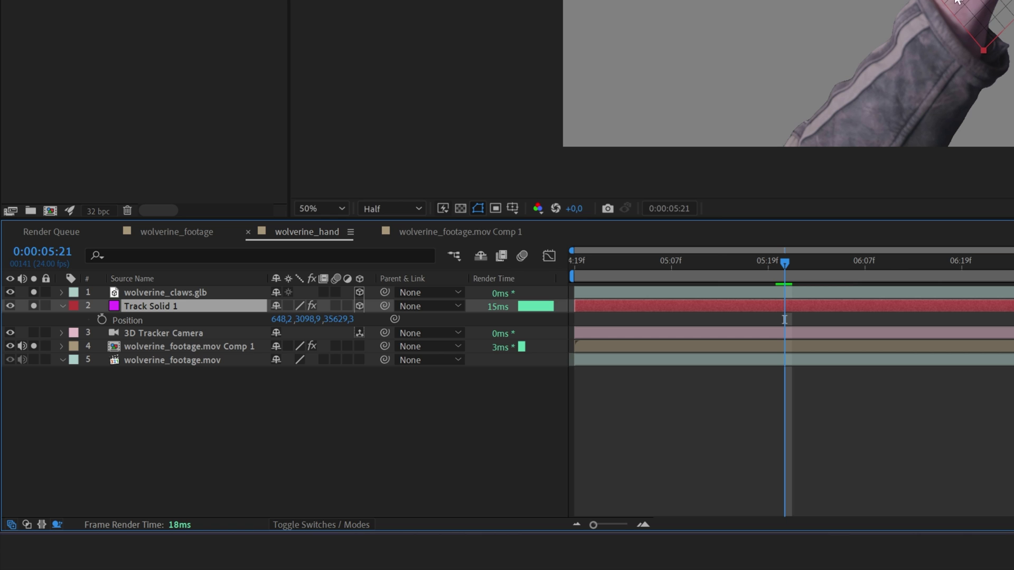
click(140, 321)
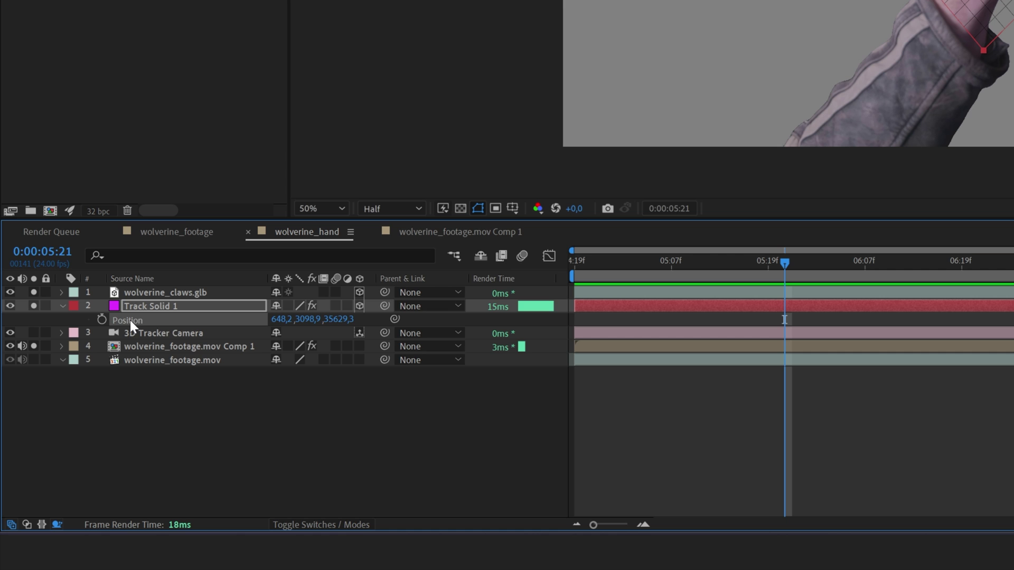
click(164, 297)
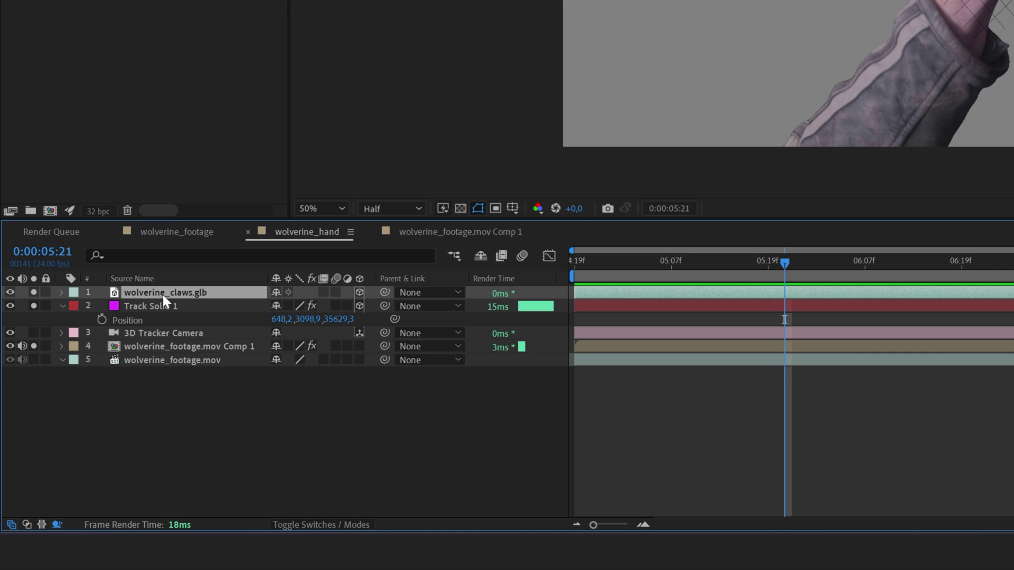
key(p)
click(136, 305)
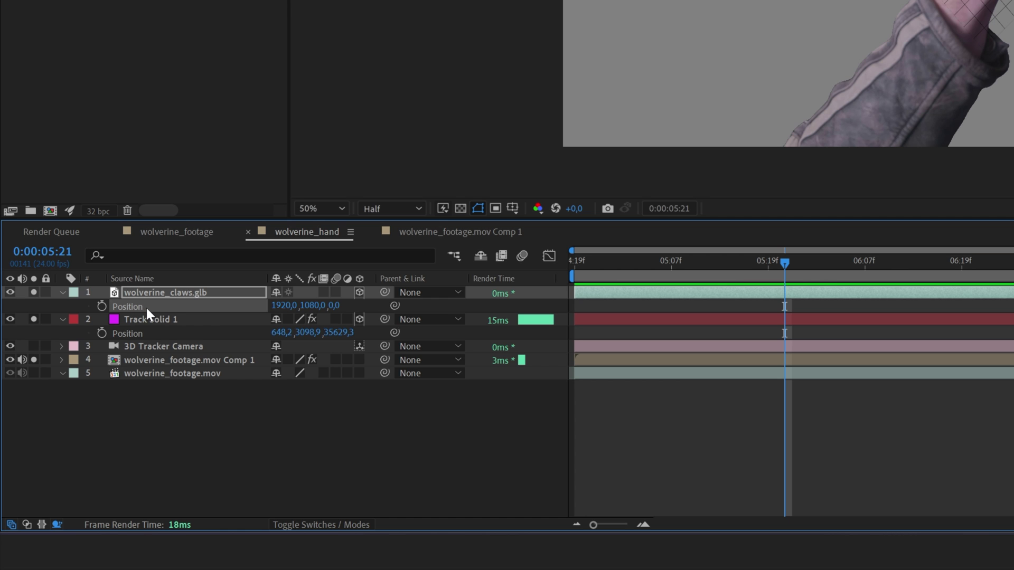
key(ctrl+v)
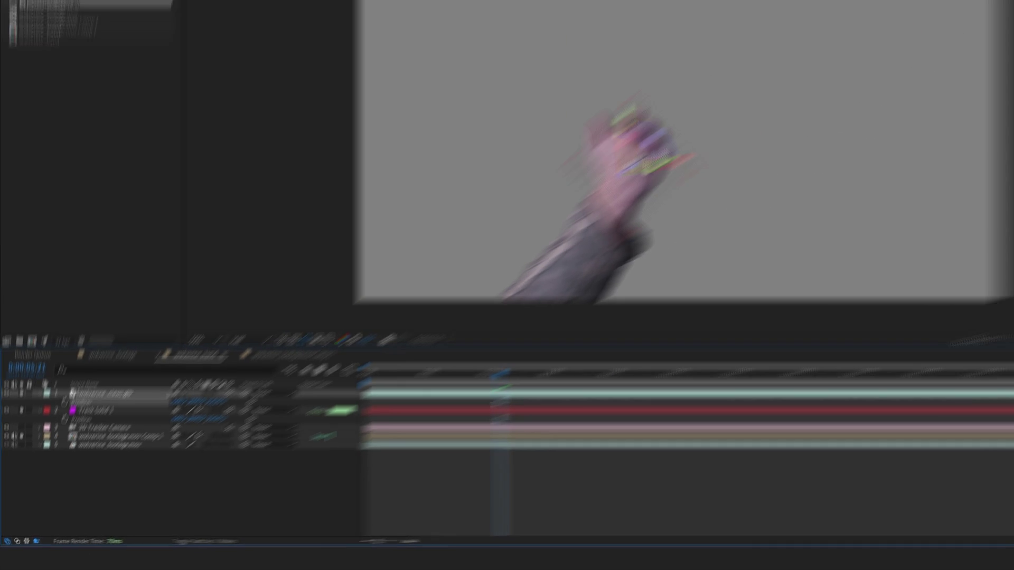
Scale up the claws model on the back of the hand until its blades extend well past the fingers
scroll(516, 279, up, 2)
drag(430, 326, 488, 211)
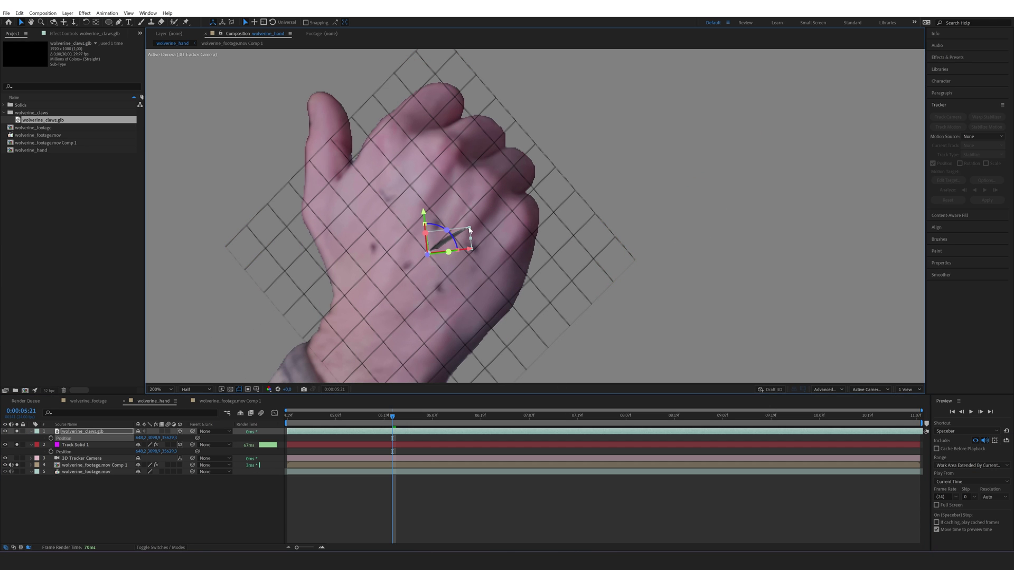
click(470, 229)
drag(470, 229, 696, 144)
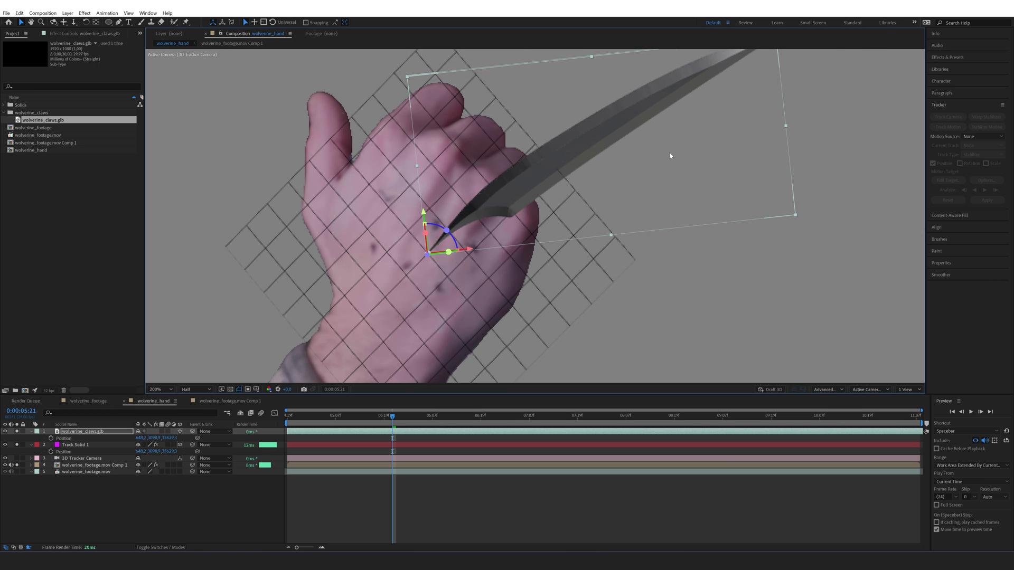
Rotate and move the claws so the three blades point out from the knuckles, and check the alignment at 0:00:06:22
key(comma)
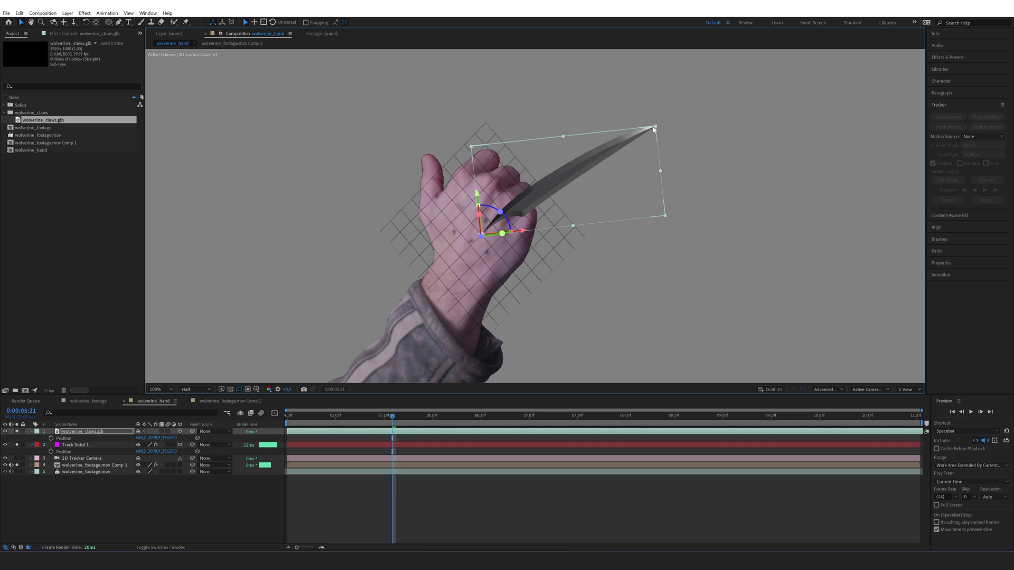
drag(478, 215, 503, 233)
drag(510, 262, 499, 248)
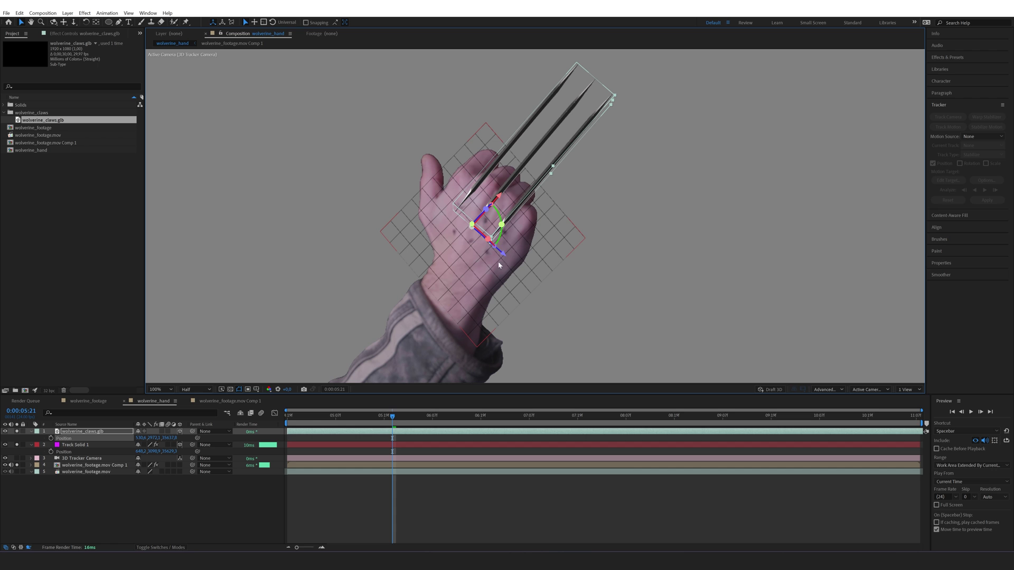
drag(392, 417, 492, 437)
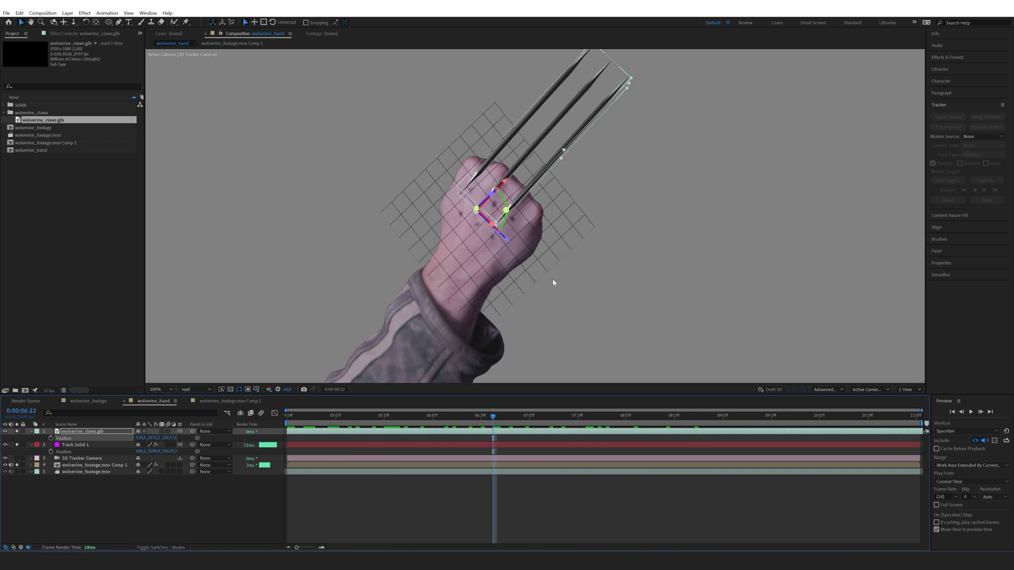
Hide Track Solid 1, collapse the layers' open properties, and turn off soloing for the claws and wolverine_footage.mov Comp 1 layers
scroll(553, 279, down, 1)
click(149, 315)
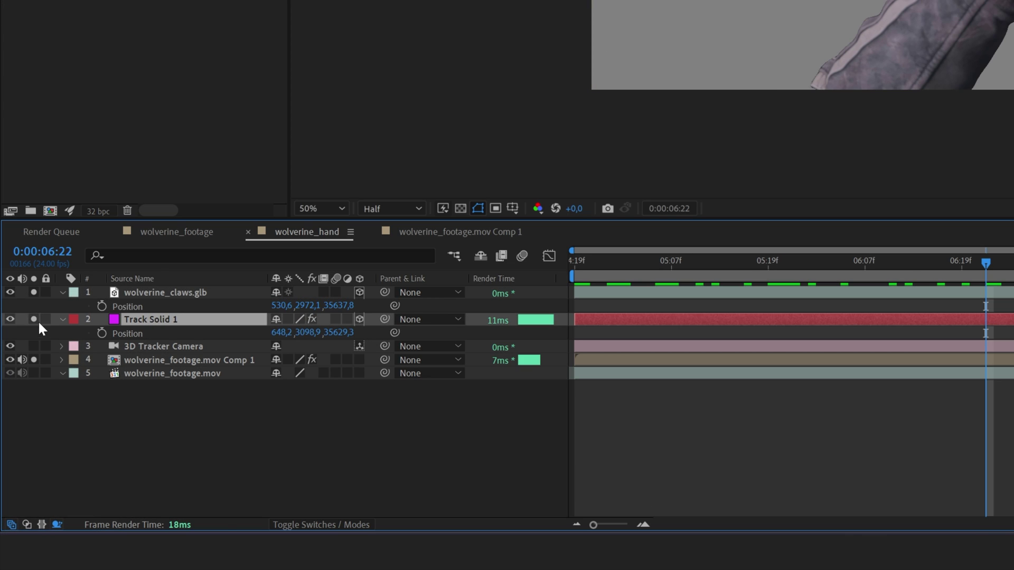
click(11, 319)
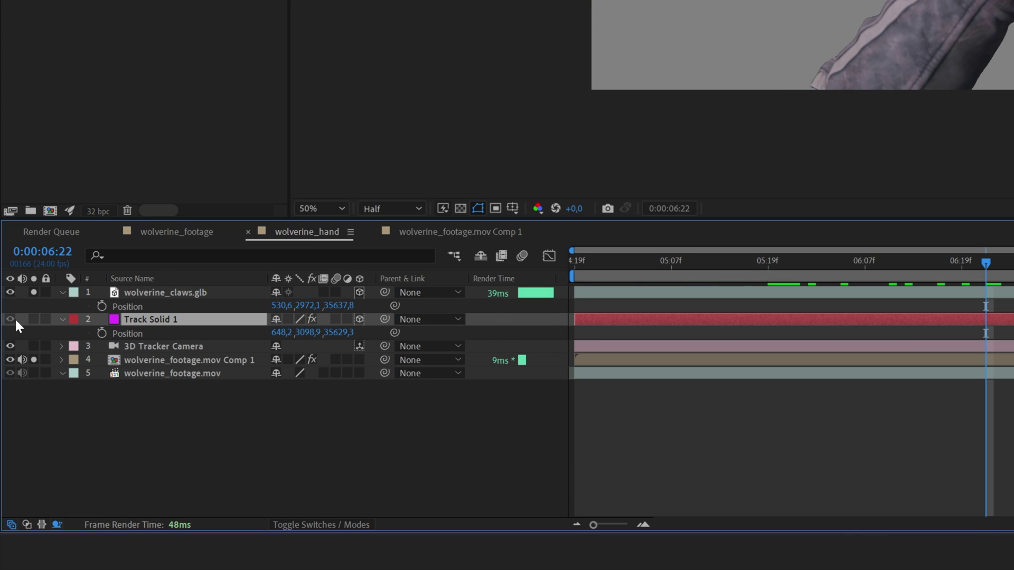
click(62, 319)
click(62, 292)
click(34, 292)
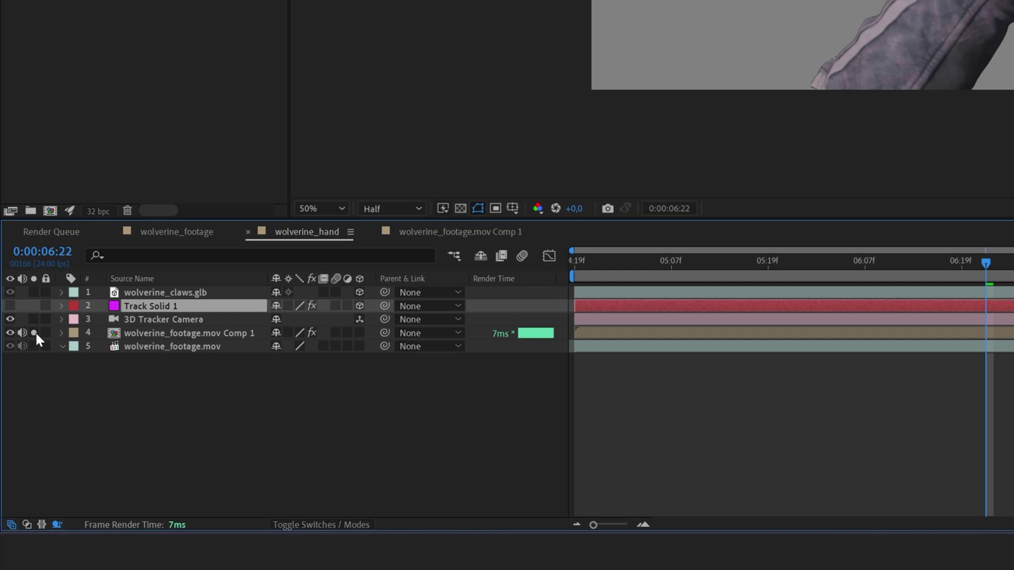
click(35, 332)
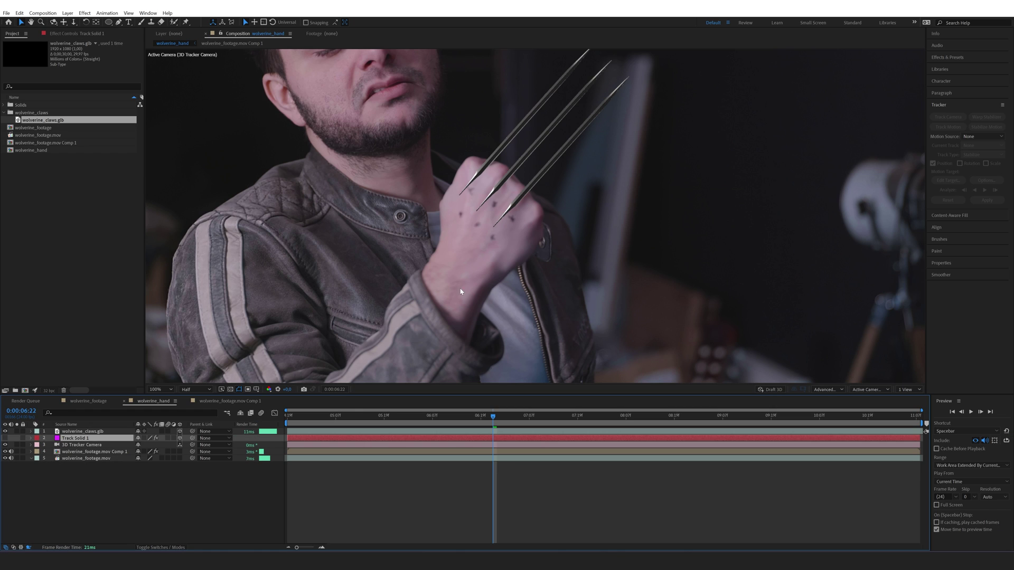
Shift the claws outward onto the knuckles at 0:00:06:22 and enlarge them slightly
click(135, 294)
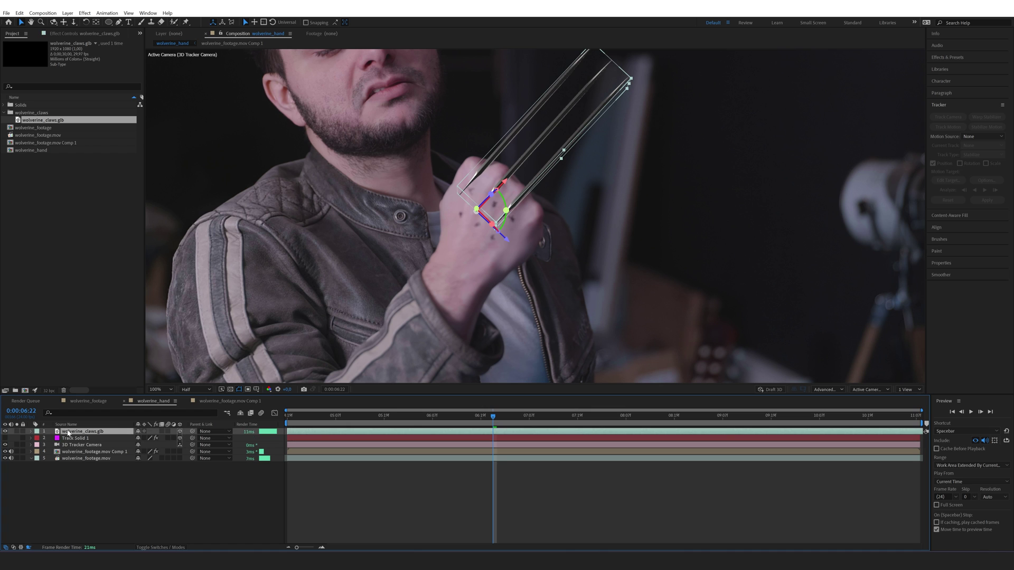
drag(505, 182, 524, 222)
drag(642, 69, 657, 54)
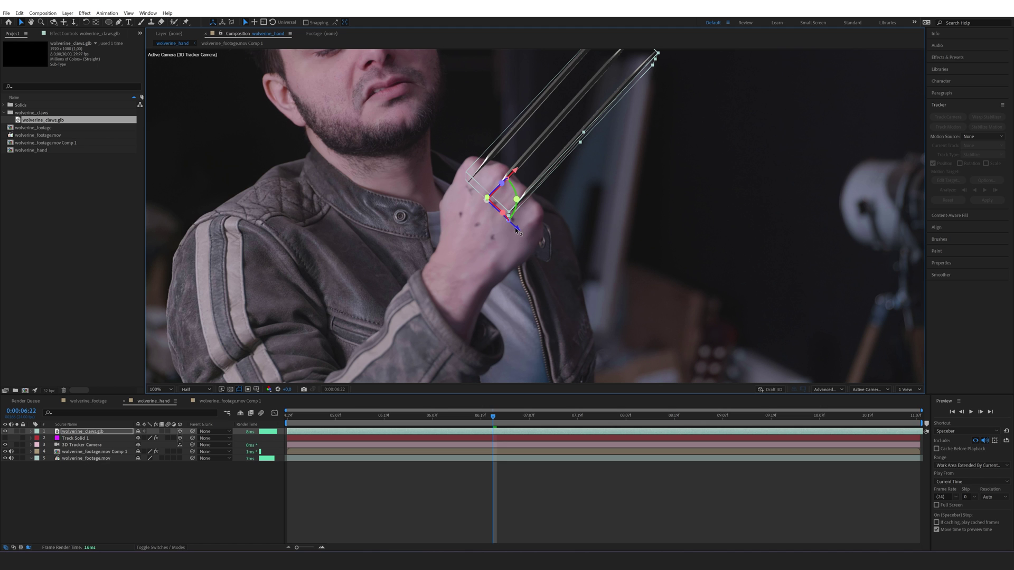
Fit the composition in the viewer and play back the claws' motion against the footage
scroll(515, 231, down, 2)
click(161, 389)
click(170, 405)
click(401, 486)
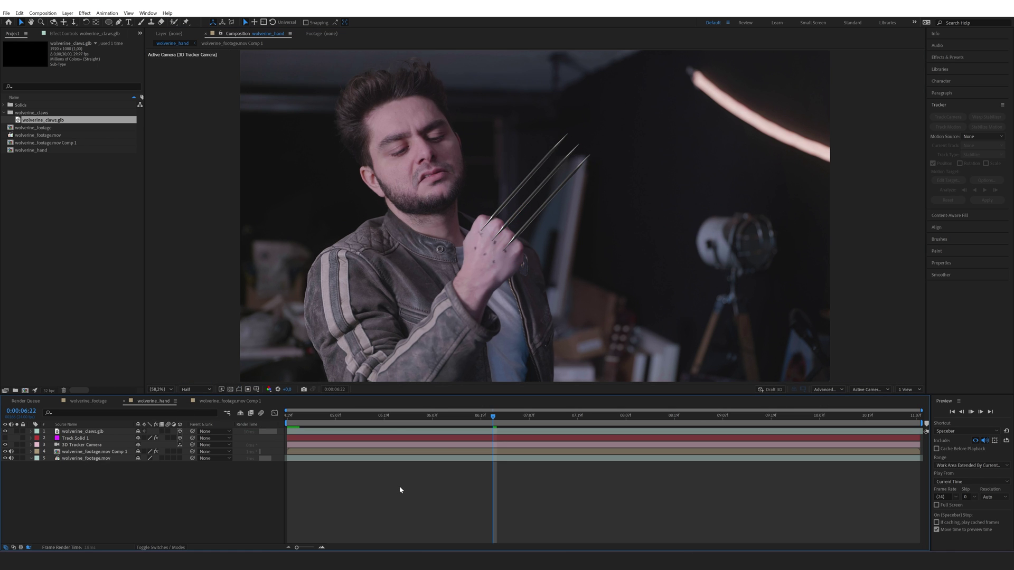
key(space)
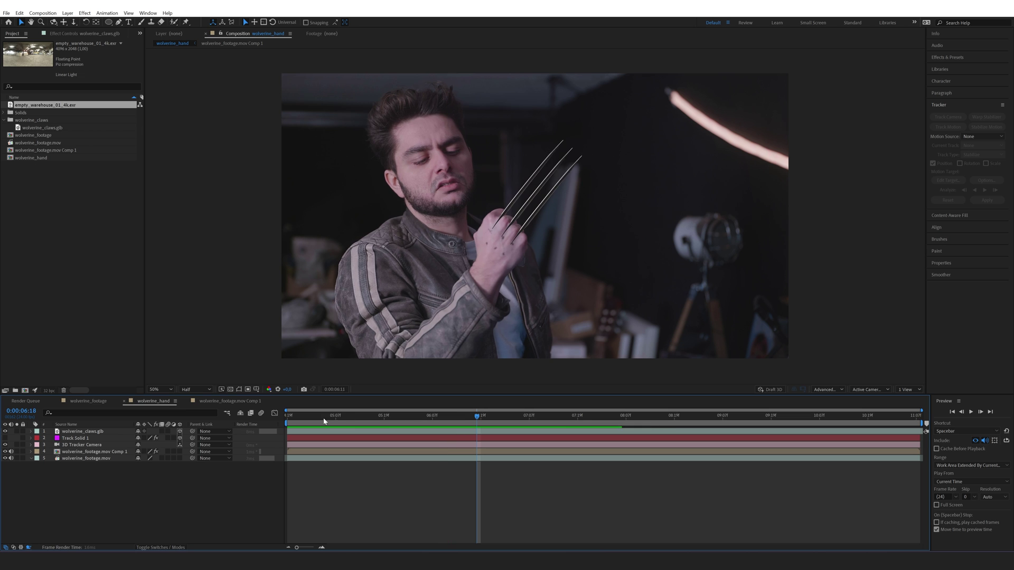
Start Position keyframing on the wolverine_claws.glb layer at 0:00:06:11 with the claws fully extended
drag(324, 421, 448, 421)
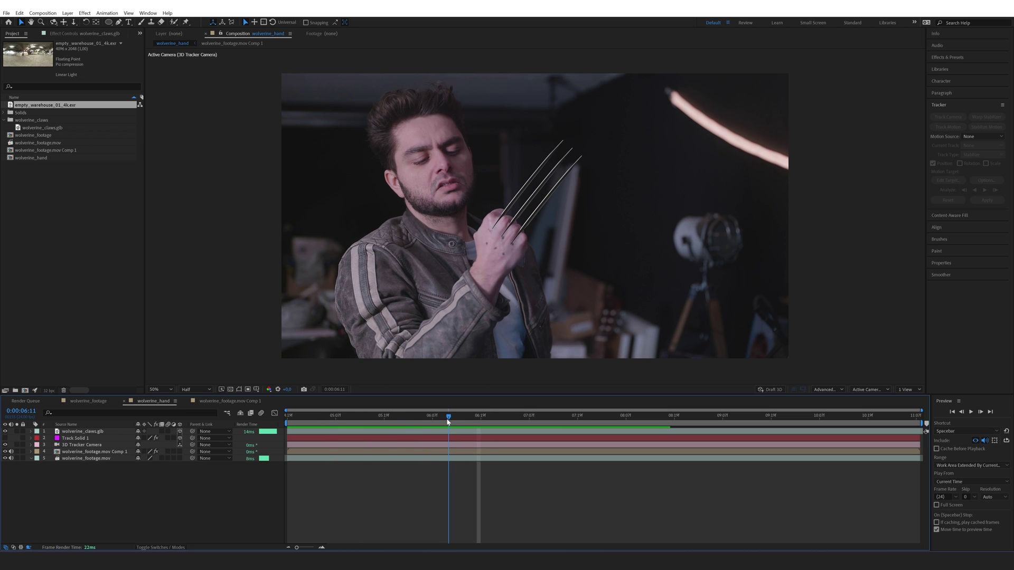
click(79, 432)
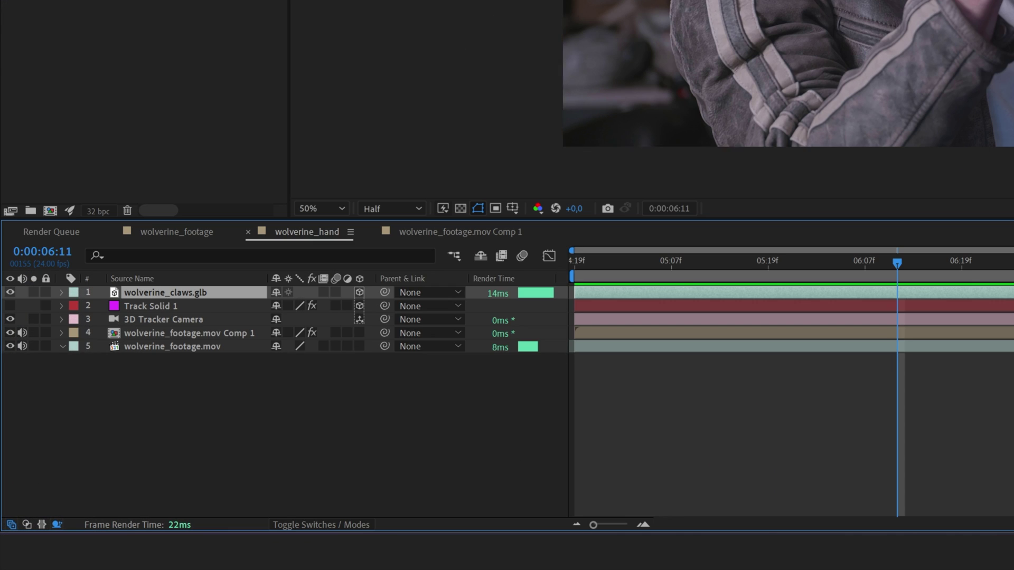
key(p)
click(101, 306)
Pull the claws back behind the knuckles along the forearm at 0:00:06:09, keyframing their retracted position
key(Page_Up)
key(Page_Up)
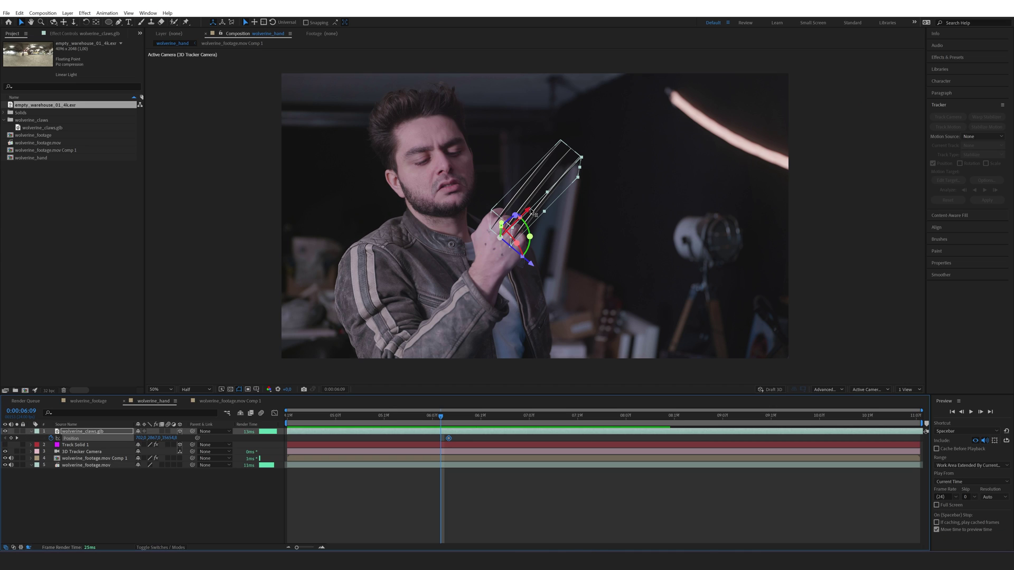
drag(534, 215, 466, 354)
Realign the extended claws with the knuckles at 0:00:09:10 and check their position over the preceding frames
drag(441, 417, 735, 442)
scroll(503, 269, up, 1)
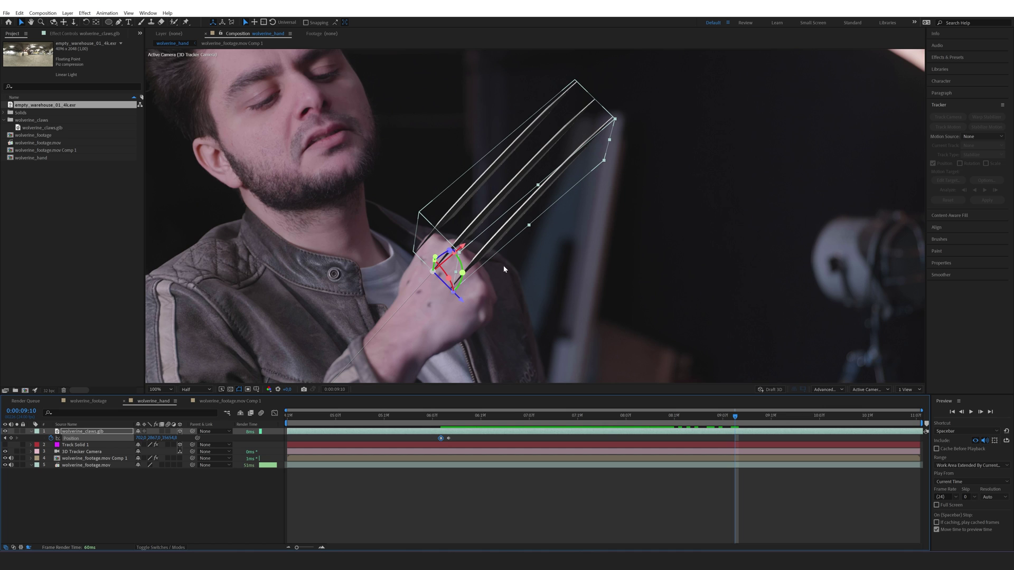
drag(450, 292, 463, 316)
drag(718, 419, 734, 447)
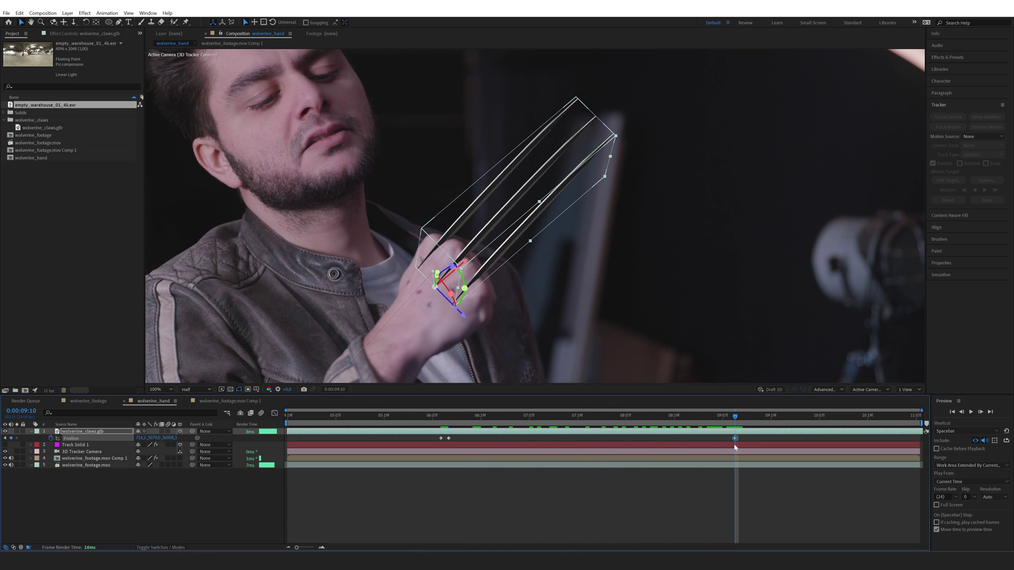
Retract the claws along the forearm at 0:00:09:12, and return to 0:00:06:20 with the claws extended
click(744, 419)
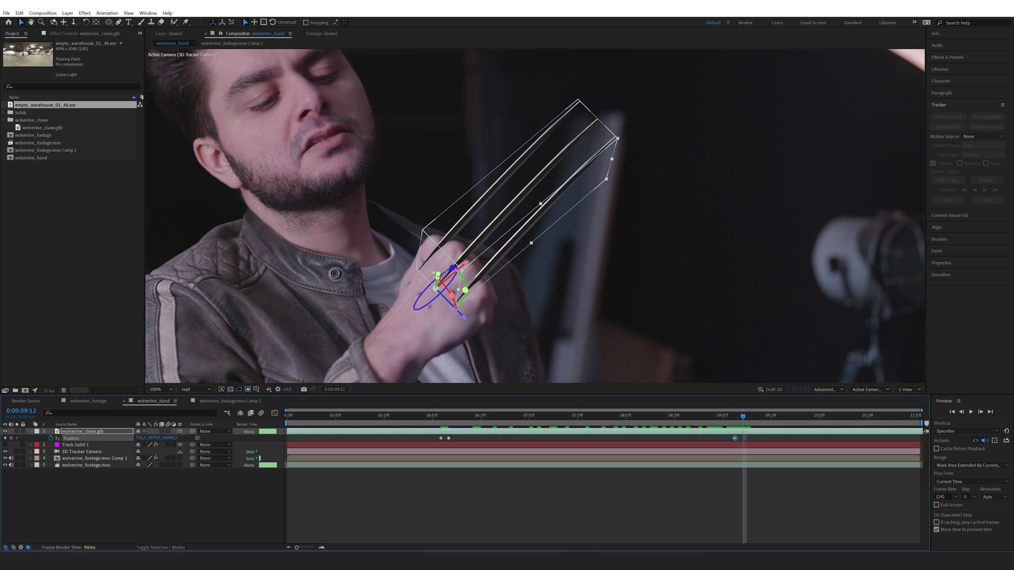
drag(437, 274, 374, 364)
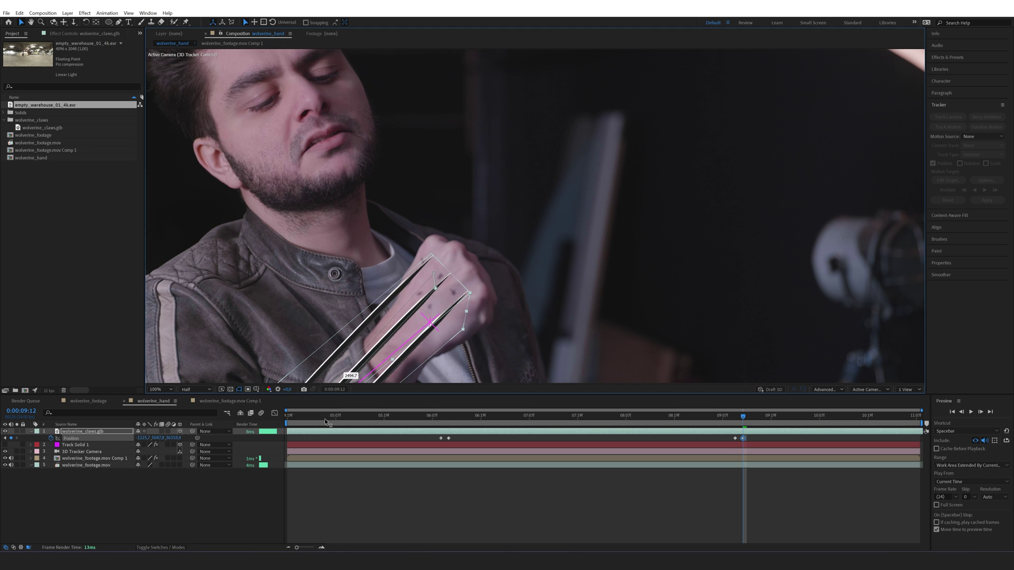
drag(741, 420, 484, 417)
Duplicate the wolverine_footage.mov layer and place the copy above all the other layers
click(93, 465)
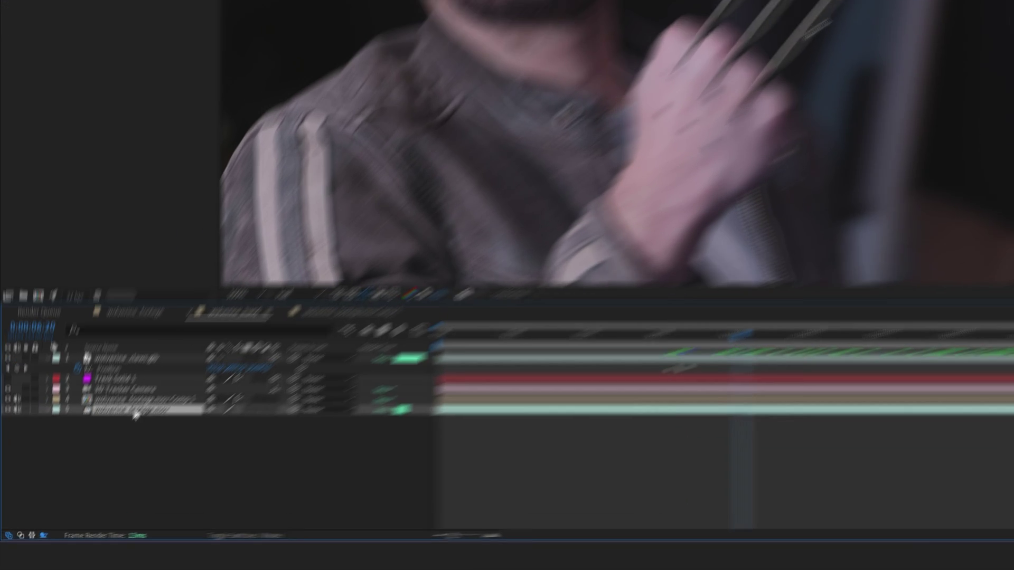
key(ctrl+d)
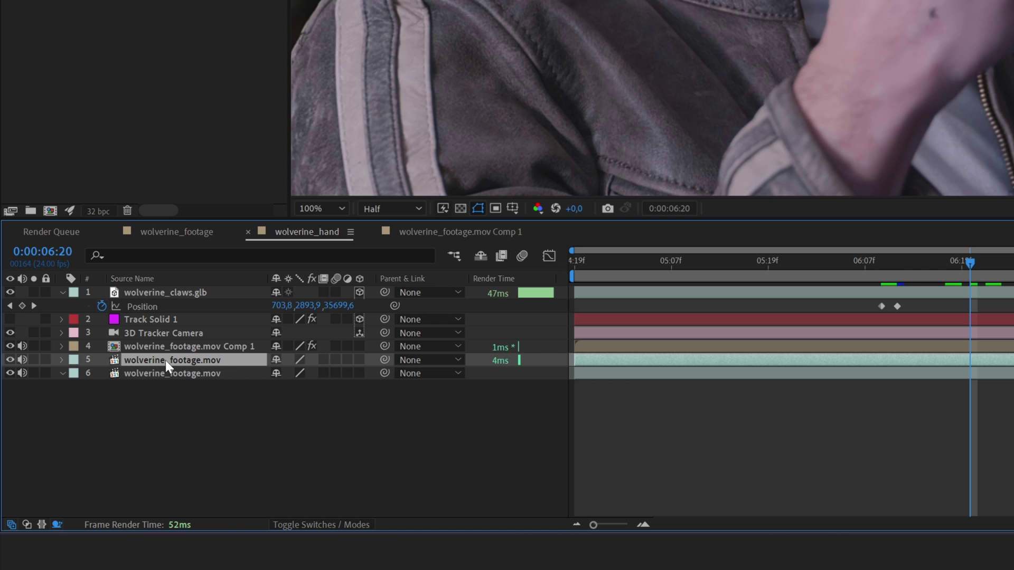
drag(163, 360, 218, 287)
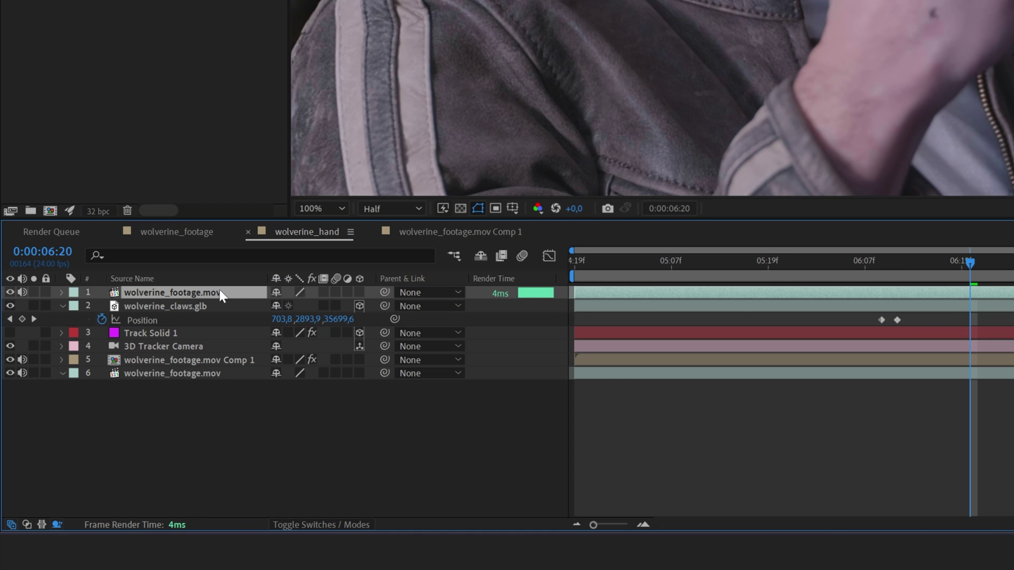
Find Mocha AE among the effects and apply it to the top wolverine_footage.mov layer
key(ctrl+space)
text(mocha)
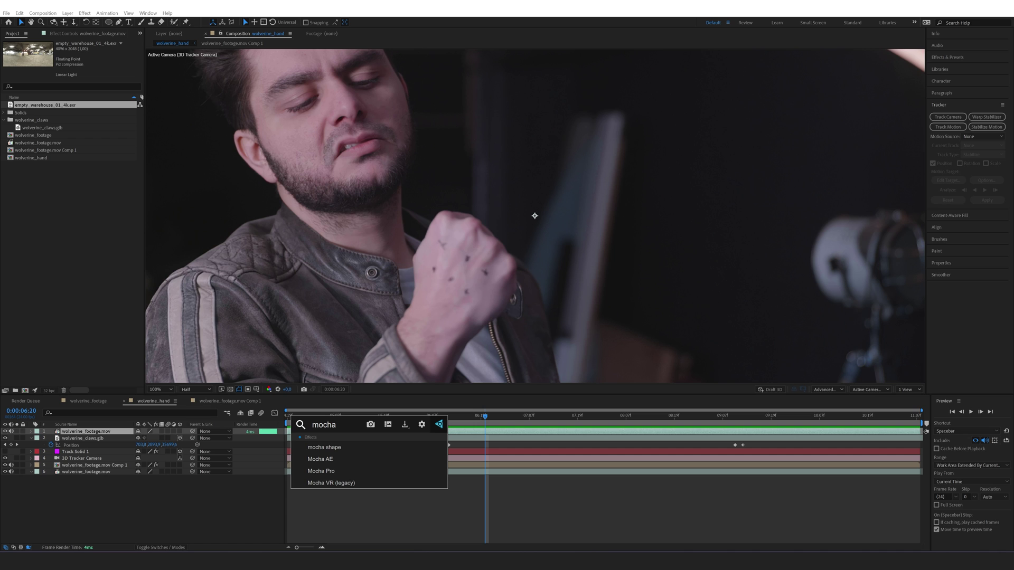
click(961, 56)
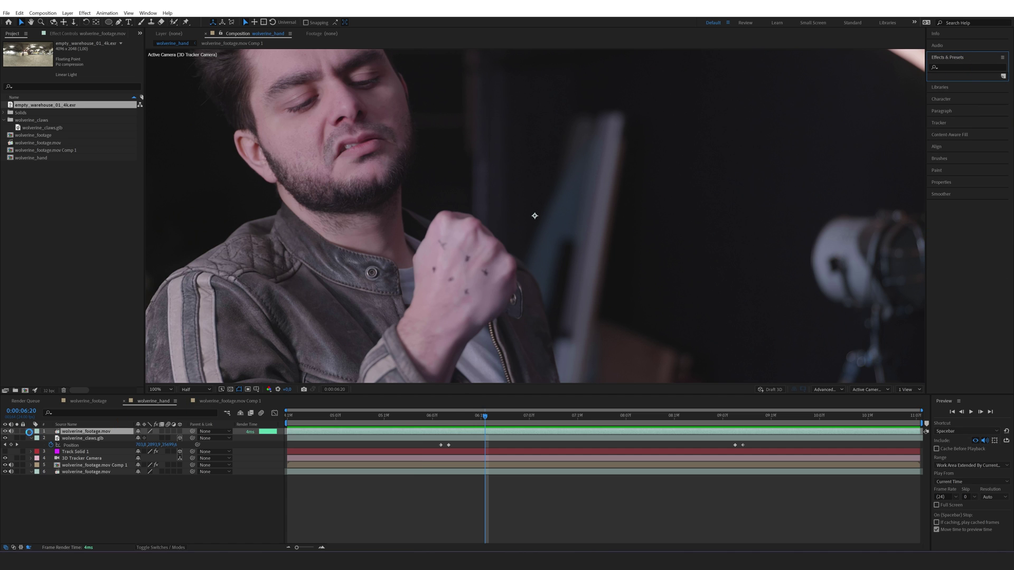
click(425, 431)
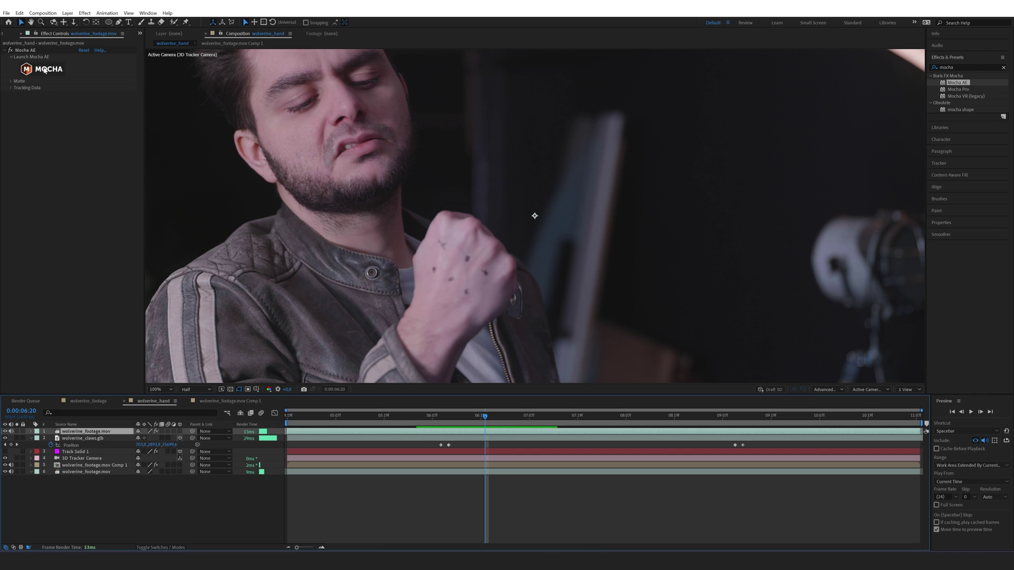
Fit the composition in the viewer, set the preview resolution to Full, and open the footage in Mocha AE at 0:00:06:19
click(158, 390)
click(167, 407)
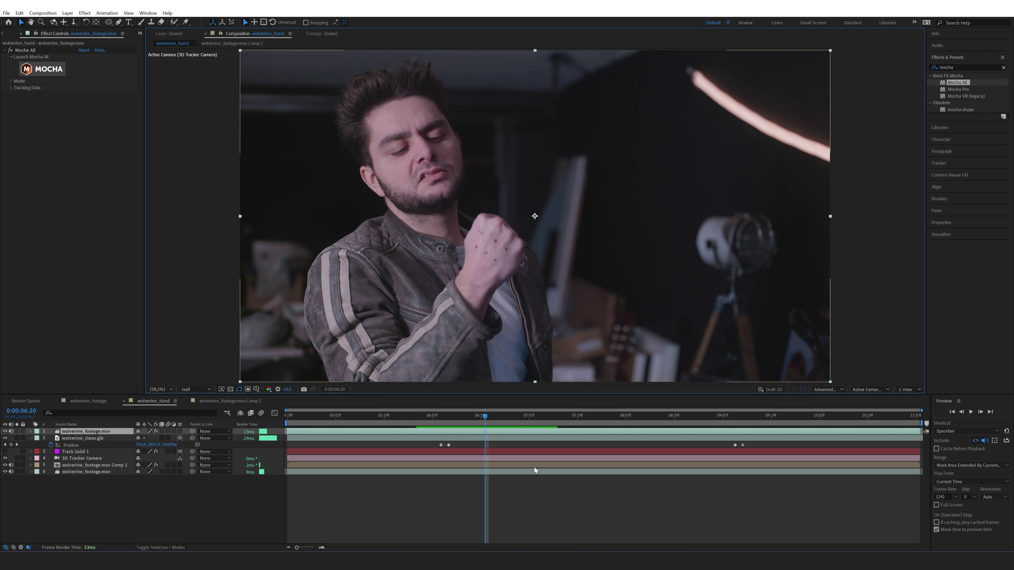
mouse_move(485, 416)
mouse_down()
mouse_move(466, 416)
mouse_move(481, 416)
mouse_up()
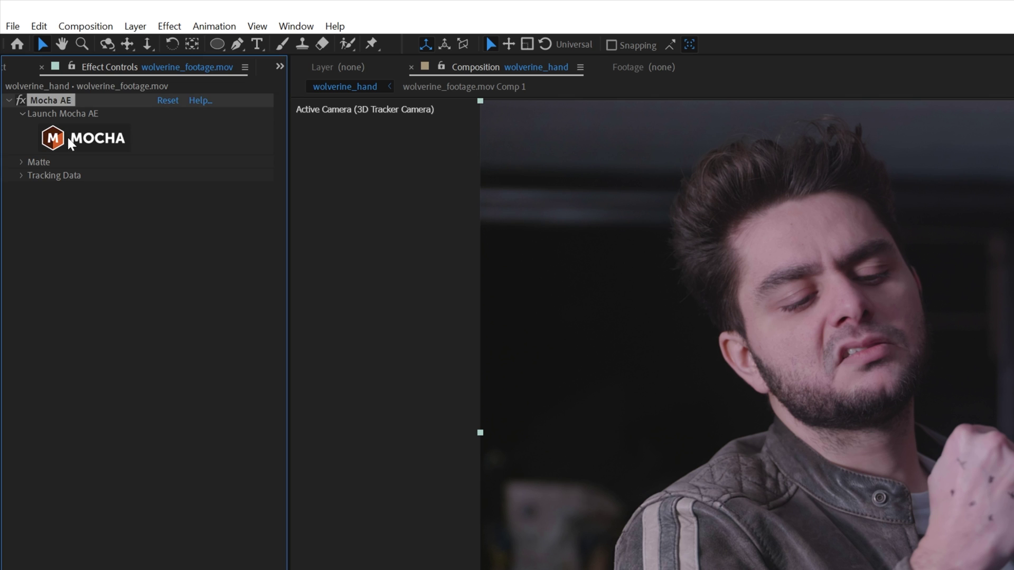
click(70, 141)
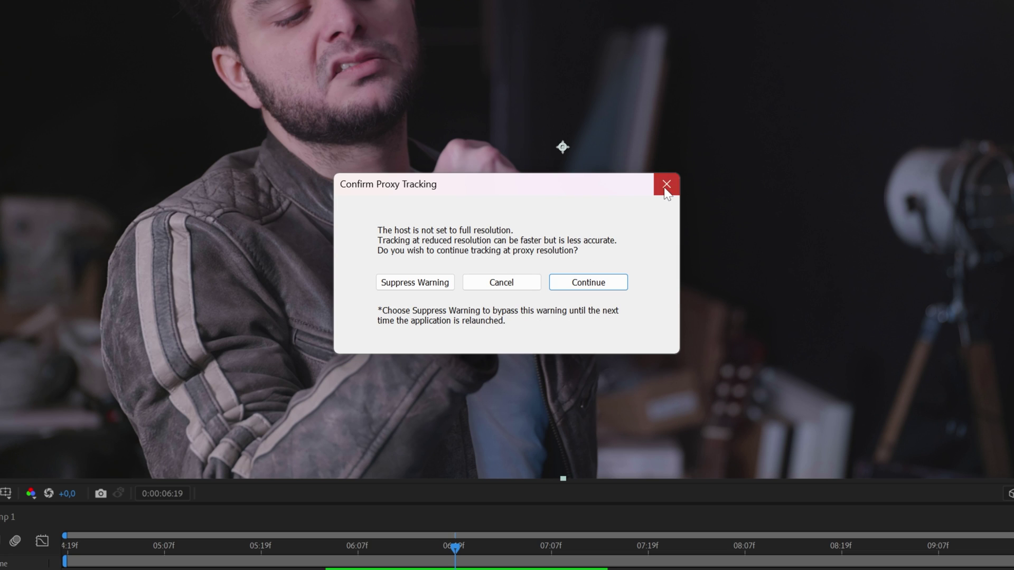
click(665, 187)
click(391, 208)
click(388, 248)
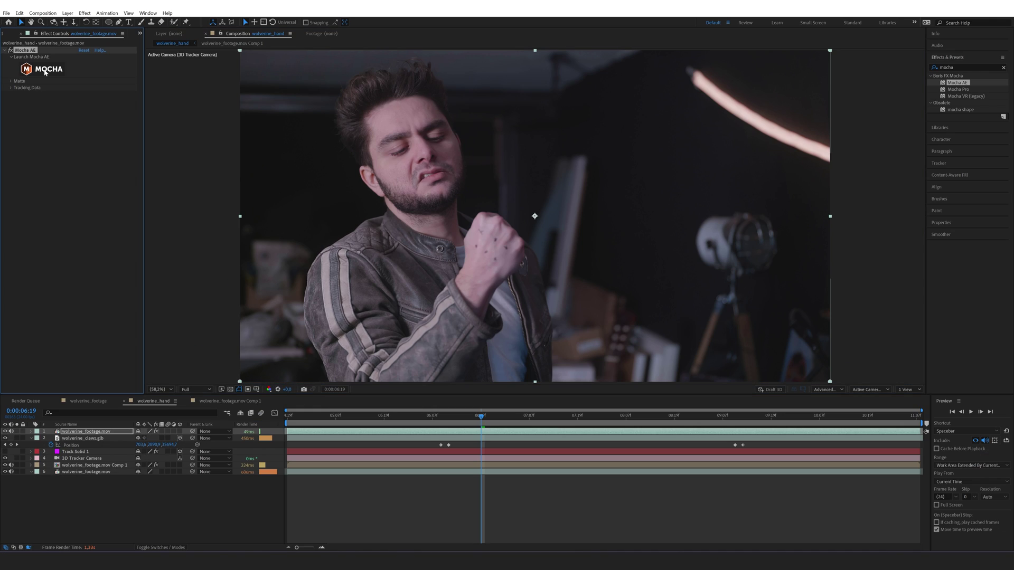
click(45, 73)
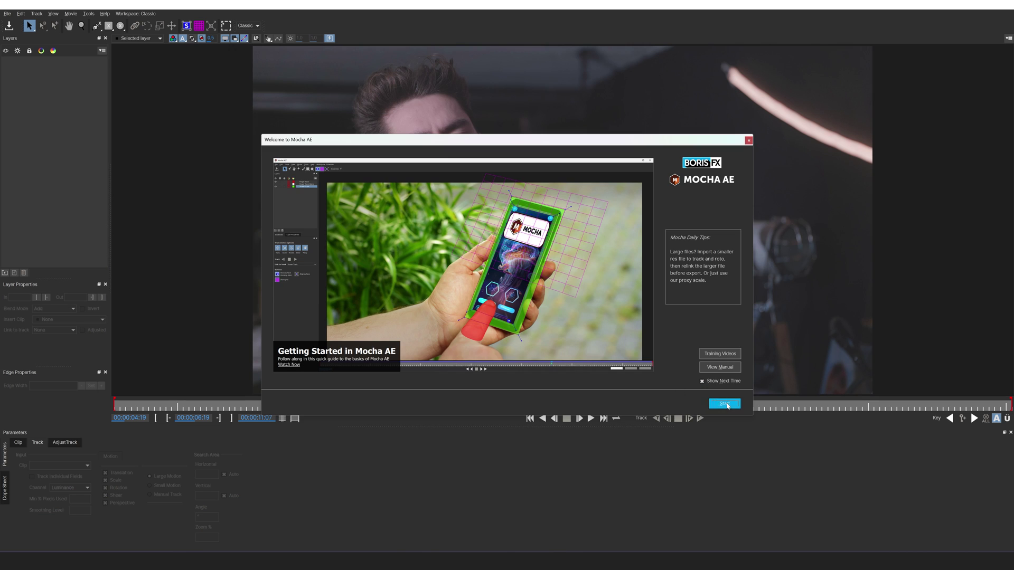
click(720, 402)
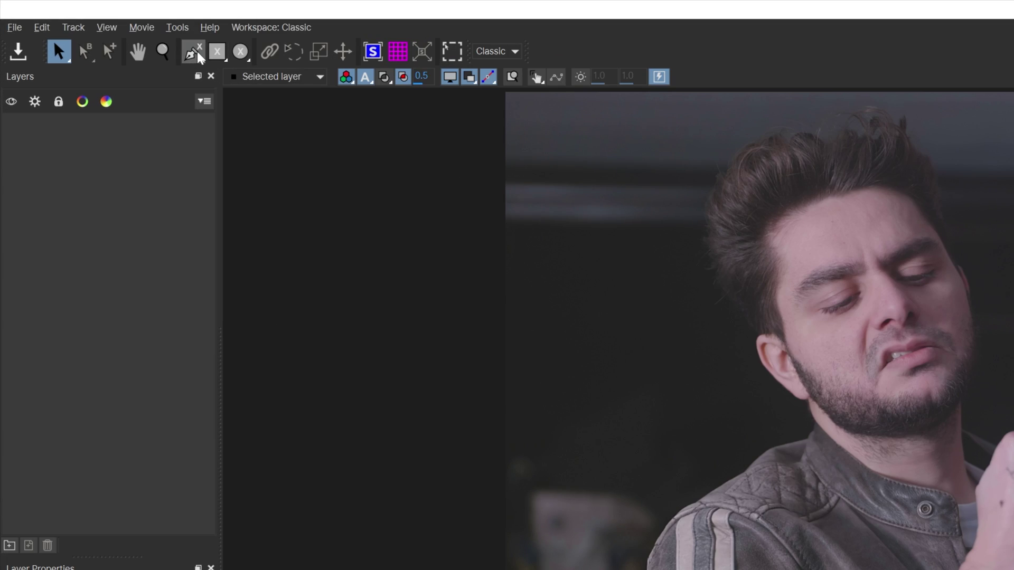
Draw a closed X-spline around the fist, following the knuckles and ending at the wrist
click(198, 53)
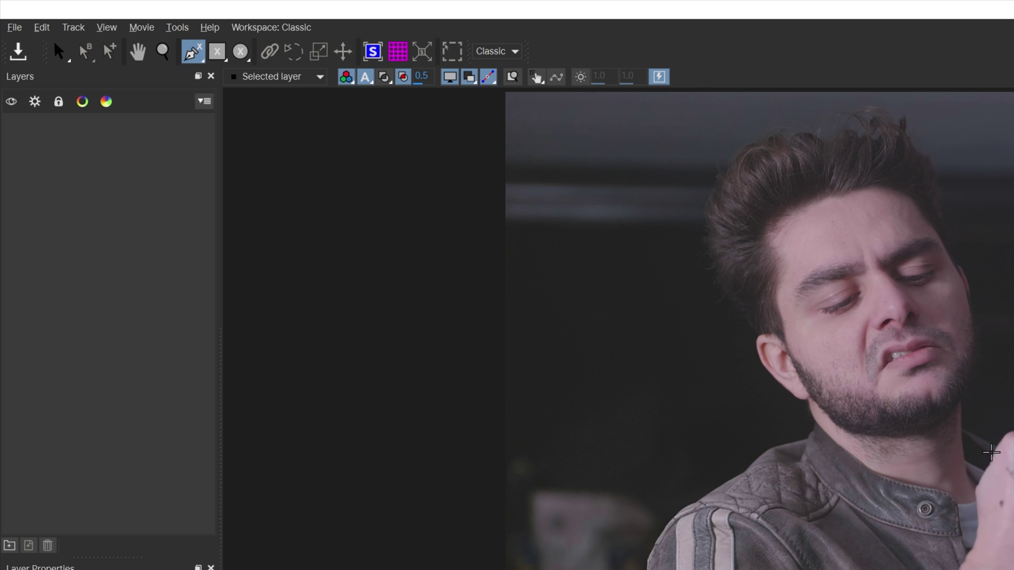
click(1012, 434)
click(479, 203)
click(514, 221)
click(530, 227)
click(538, 247)
click(541, 245)
click(554, 252)
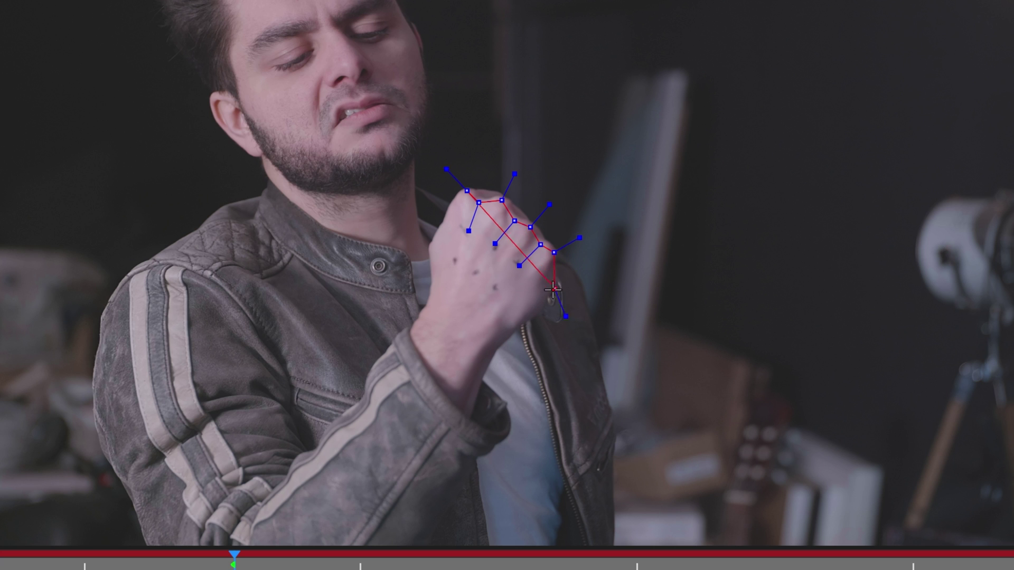
click(552, 294)
click(496, 334)
click(431, 305)
click(432, 244)
click(467, 191)
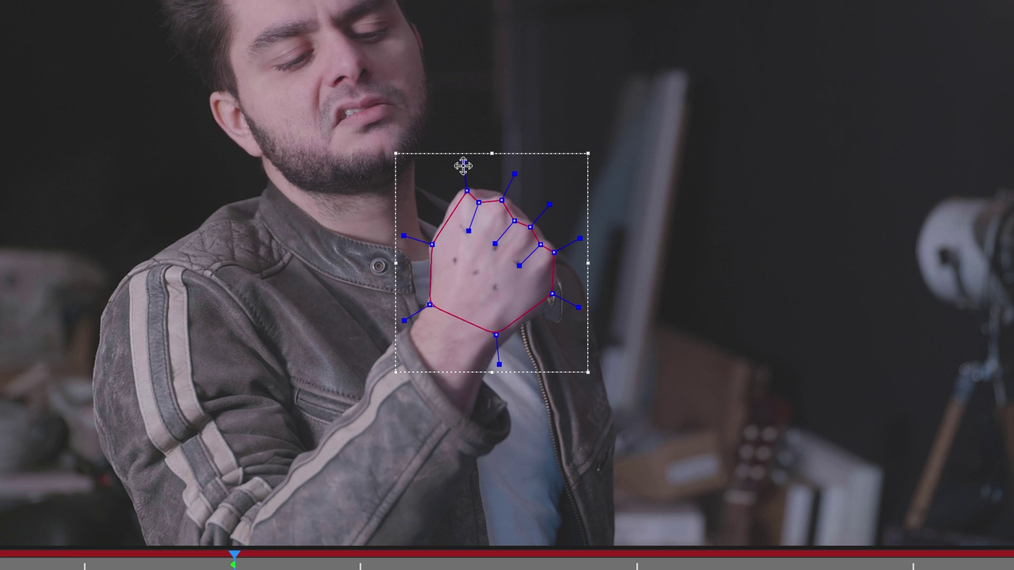
Tighten the fist spline against the knuckles and track it through the clip
drag(463, 164, 501, 196)
drag(531, 226, 539, 241)
drag(554, 253, 558, 244)
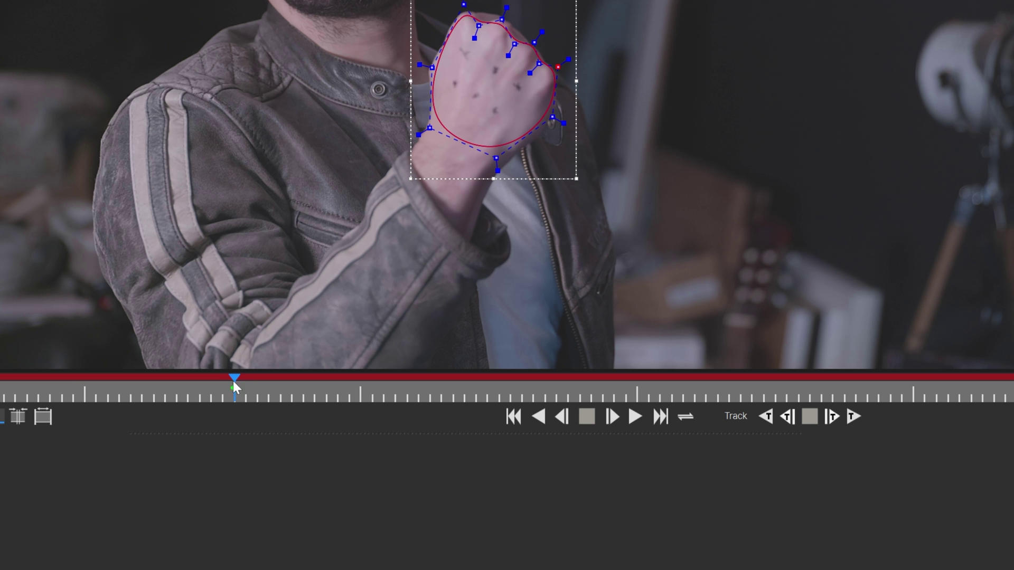
click(760, 416)
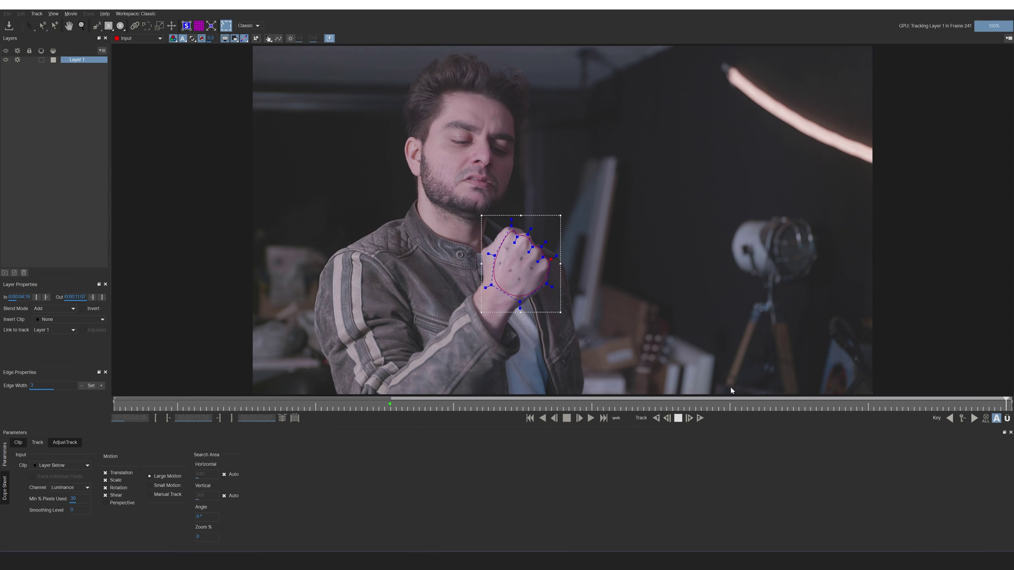
Refit the fist spline's points along the thumb side and knuckles at 0:00:11:07, and check the end of the track
drag(511, 224, 503, 221)
click(515, 237)
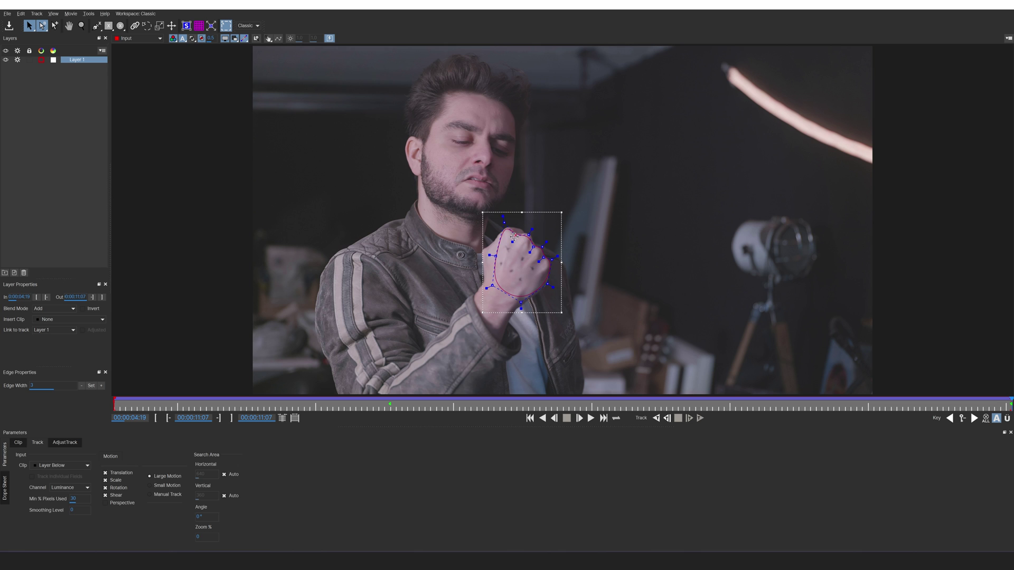
drag(495, 258, 485, 252)
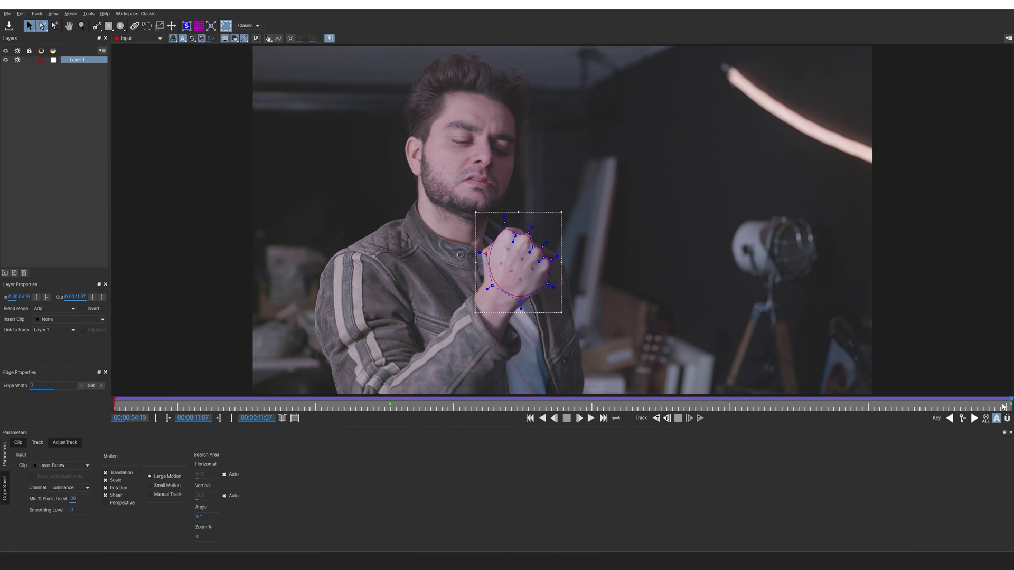
drag(905, 406, 1011, 406)
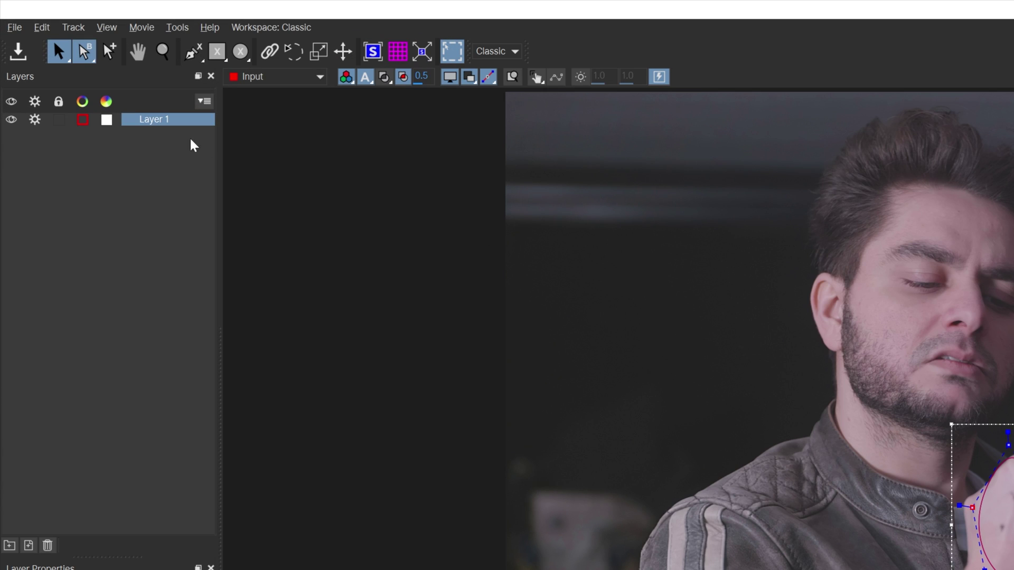
Draw a second, larger X-spline covering the wrist, forearm and jacket behind the fist
click(194, 55)
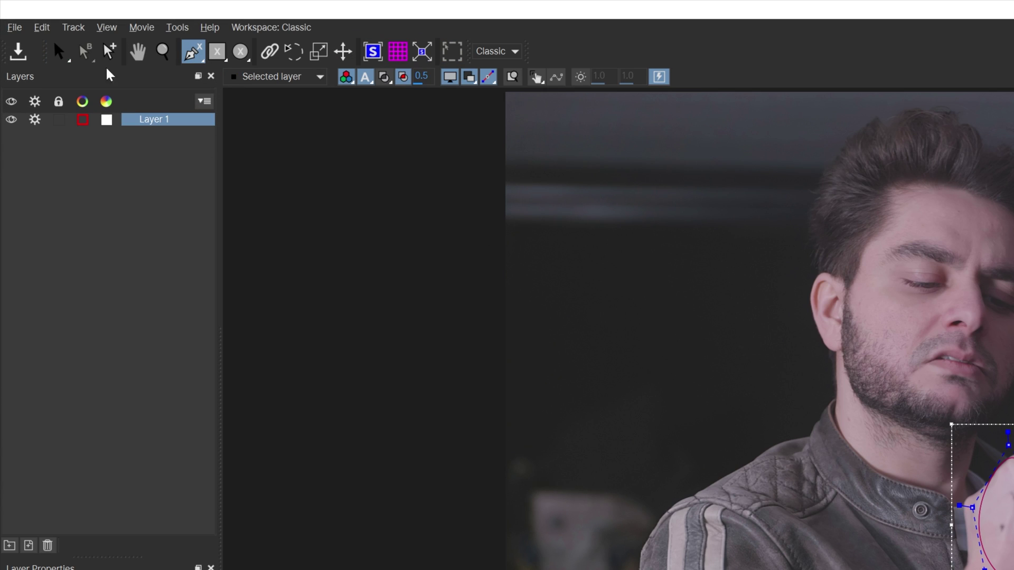
click(930, 453)
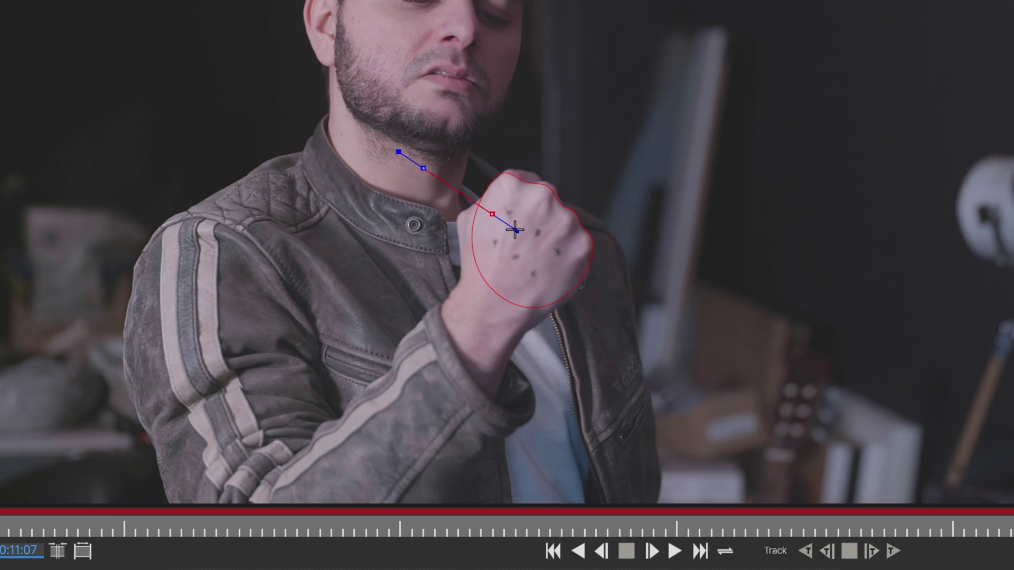
click(657, 359)
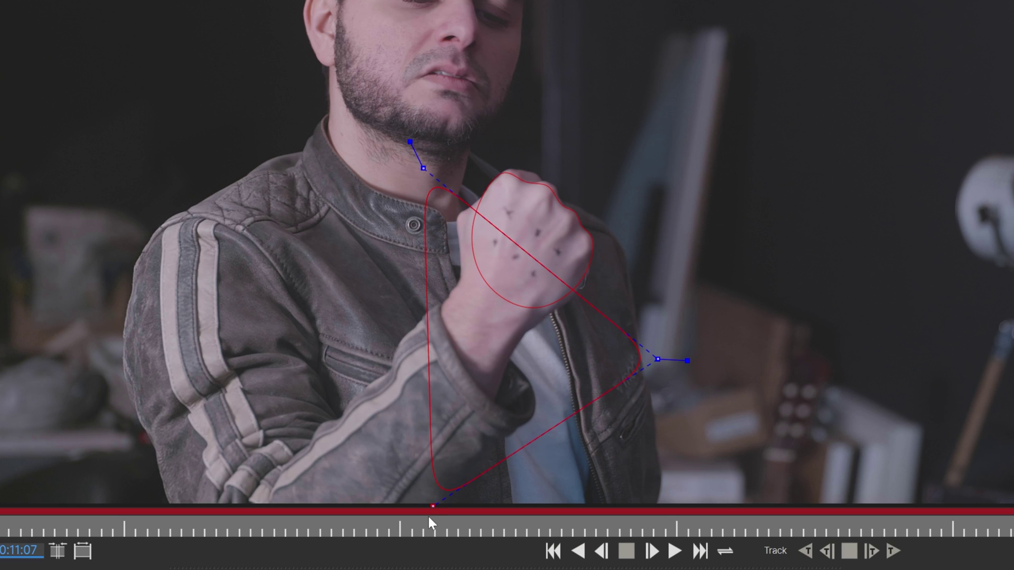
click(490, 491)
right_click(183, 439)
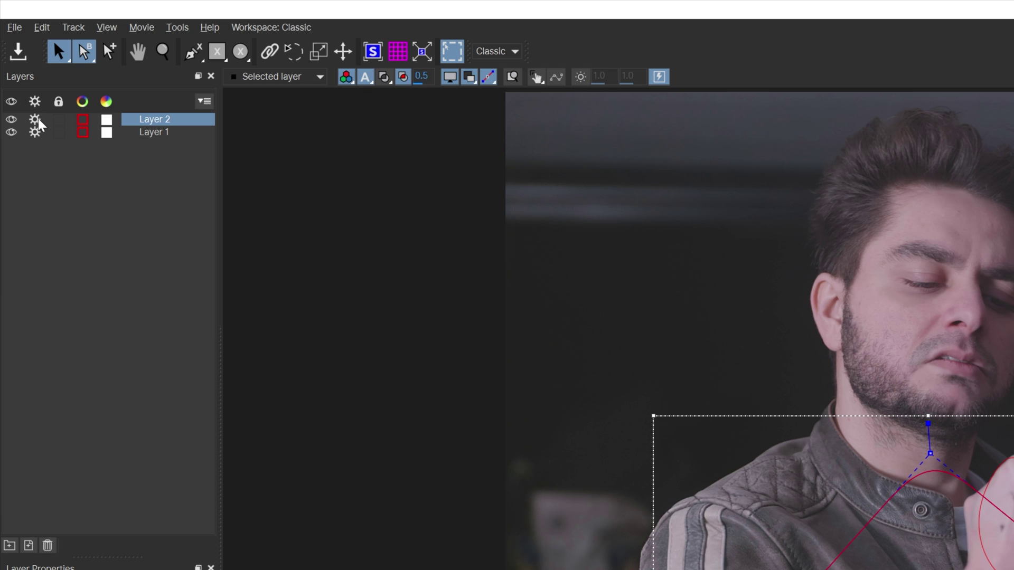
Turn off track processing for Layer 2
right_click(37, 119)
click(36, 120)
click(35, 119)
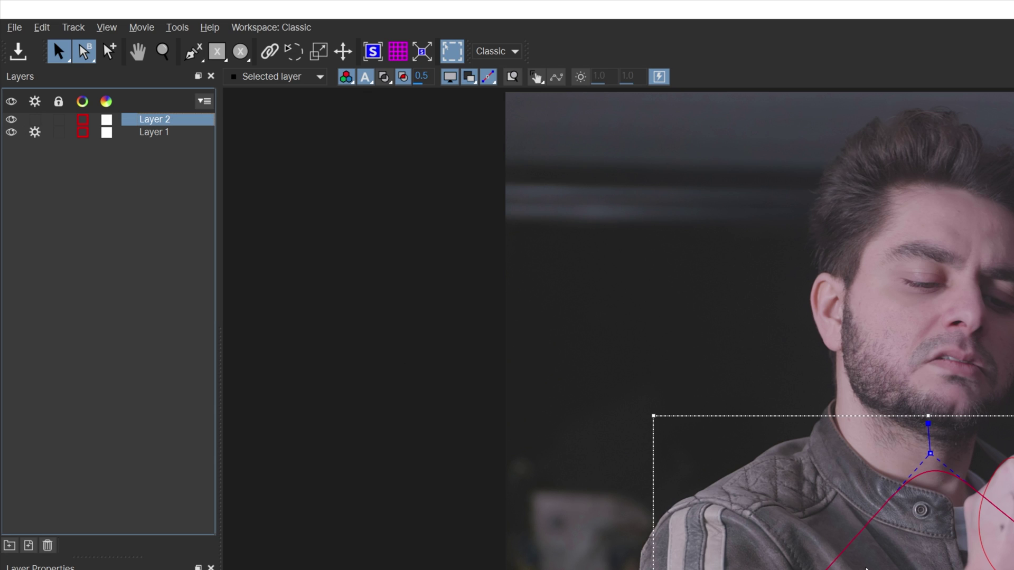
Extend the lower points of the Layer 2 spline past the bottom edge of the frame
key(z)
drag(492, 264, 493, 327)
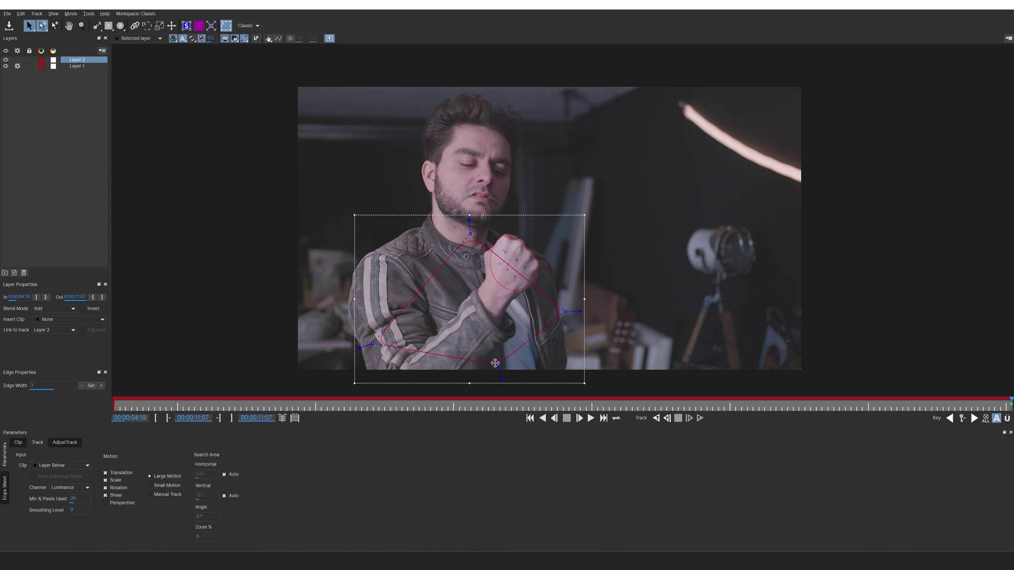
drag(498, 364, 515, 399)
drag(372, 344, 323, 382)
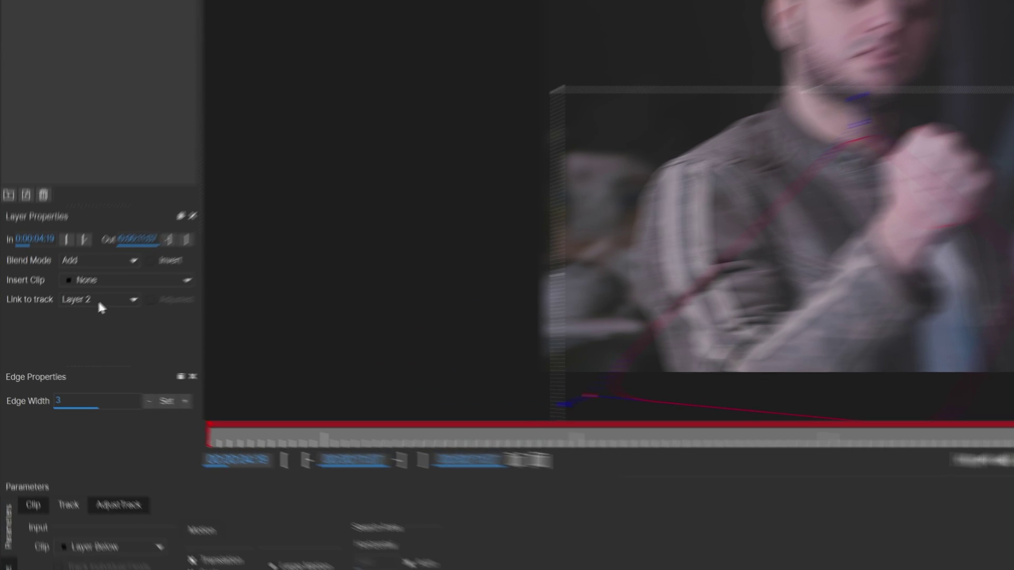
Link Layer 2 to the track of Layer 1 and scrub the timeline to check its motion
click(63, 330)
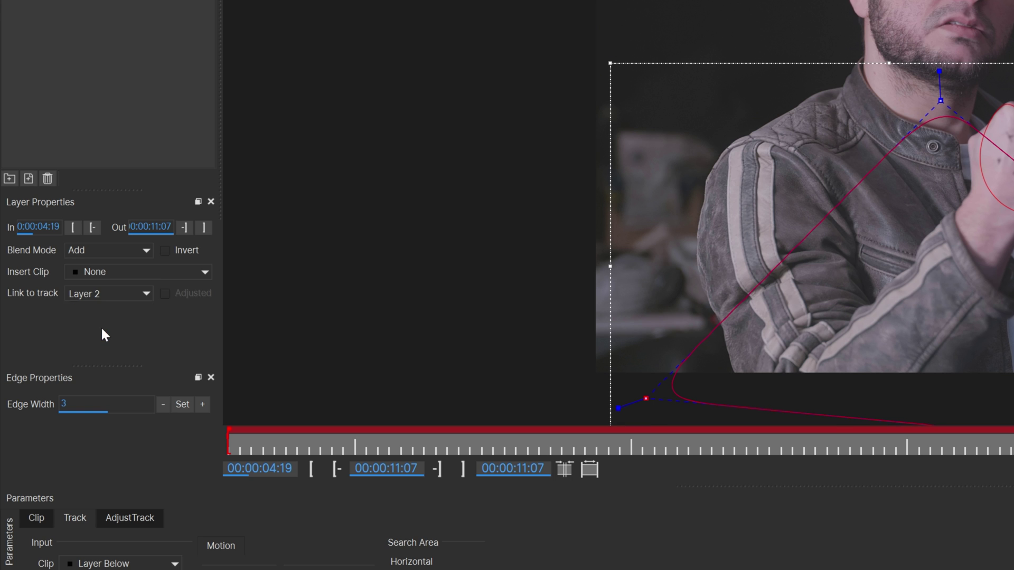
click(51, 350)
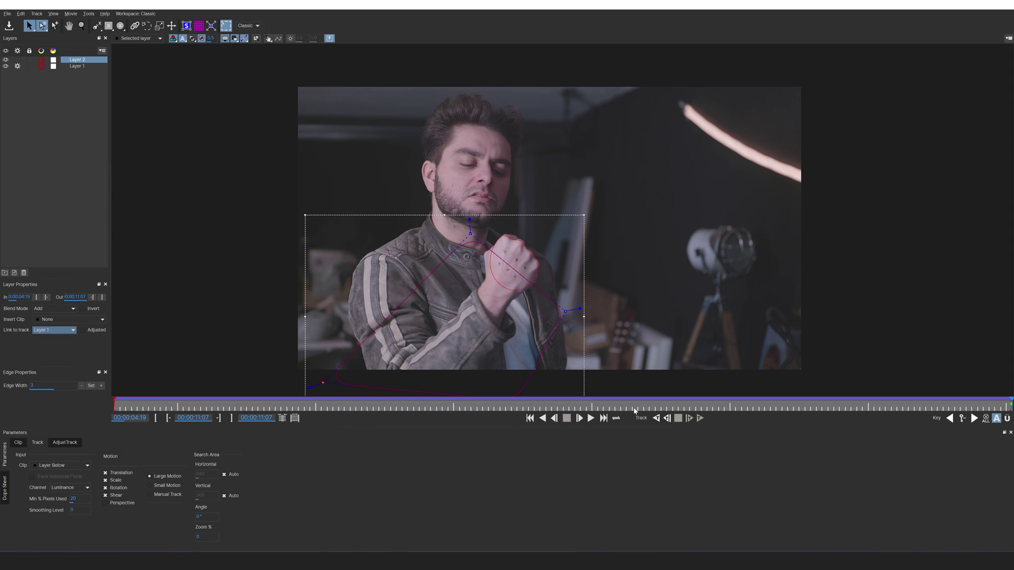
drag(634, 411, 181, 409)
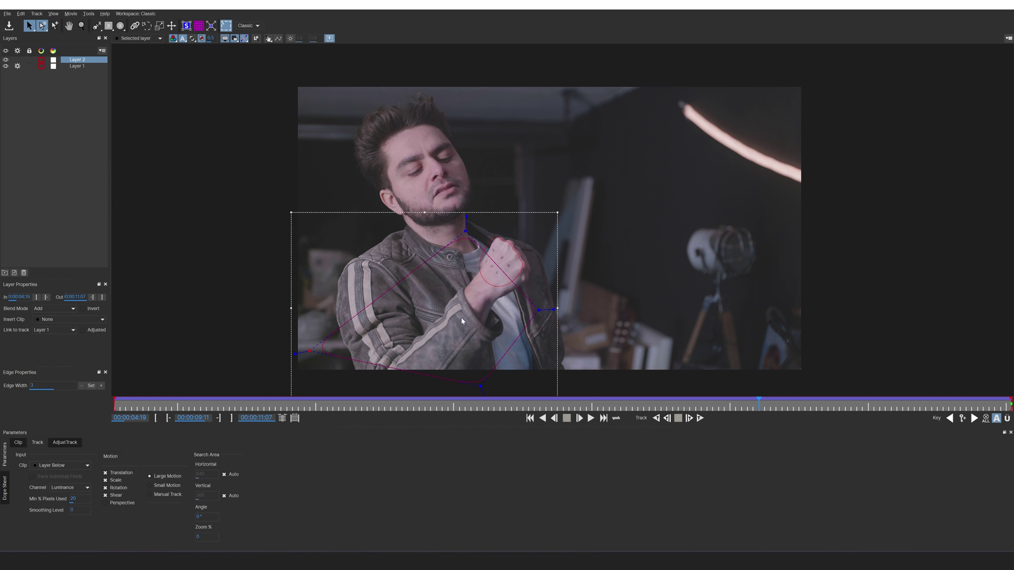
Save and close the Mocha project, and create AE masks from its tracked shapes on the top wolverine_footage.mov layer
click(1001, 5)
click(614, 294)
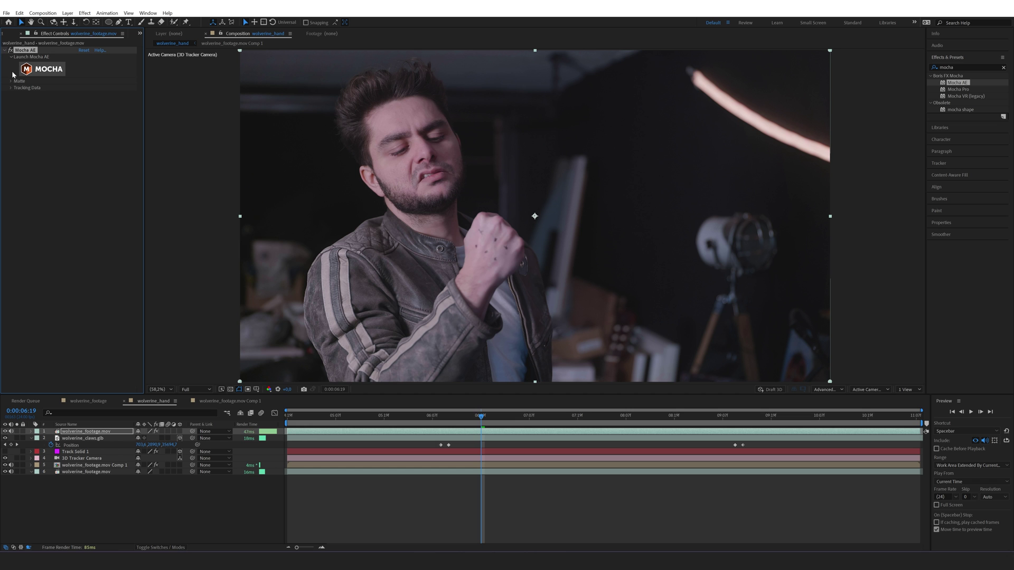
click(11, 82)
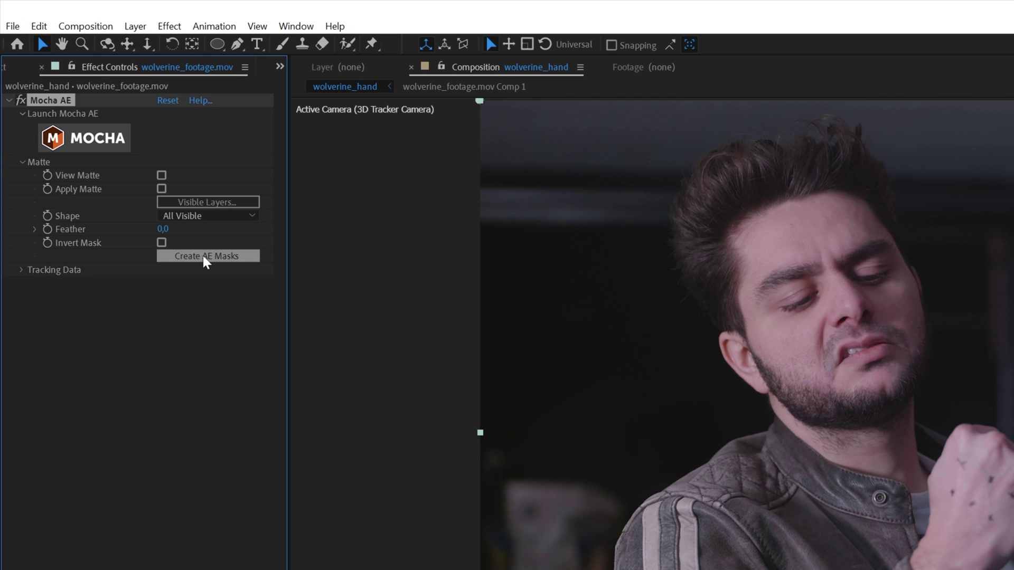
click(100, 128)
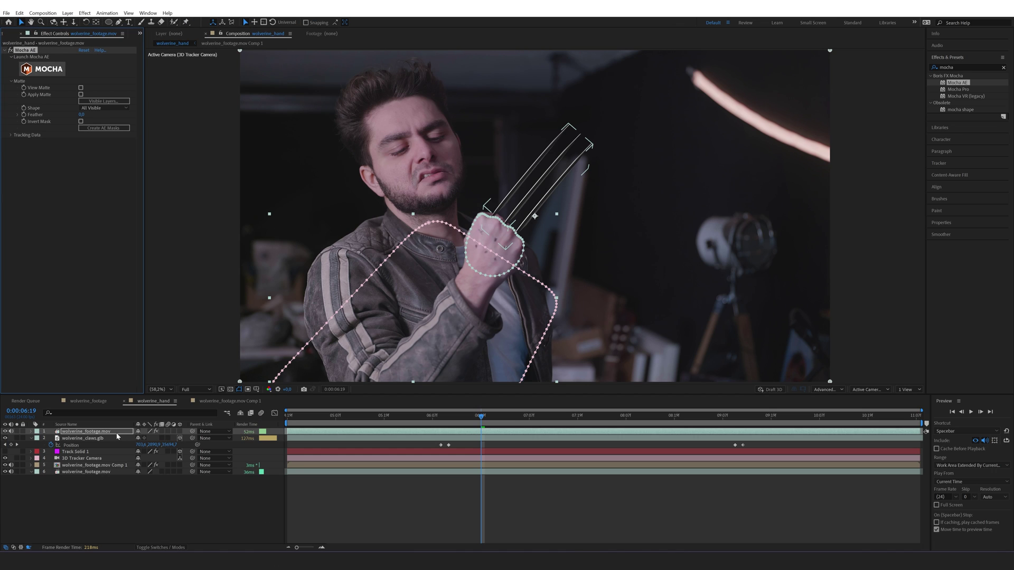
Set the mask feather of the Layer 1 and Layer 2 masks on the top footage layer to 5 pixels
click(117, 433)
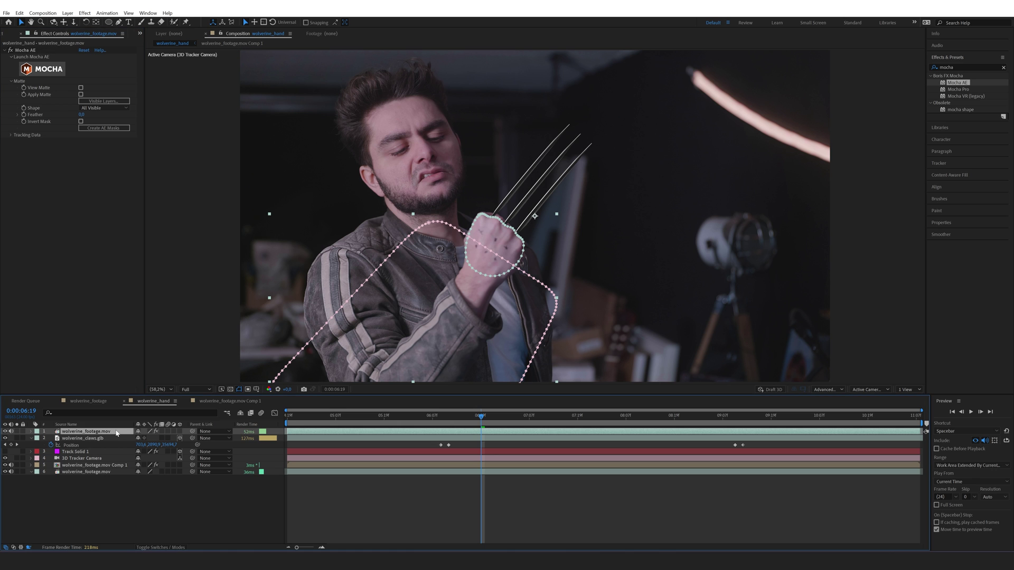
key(f)
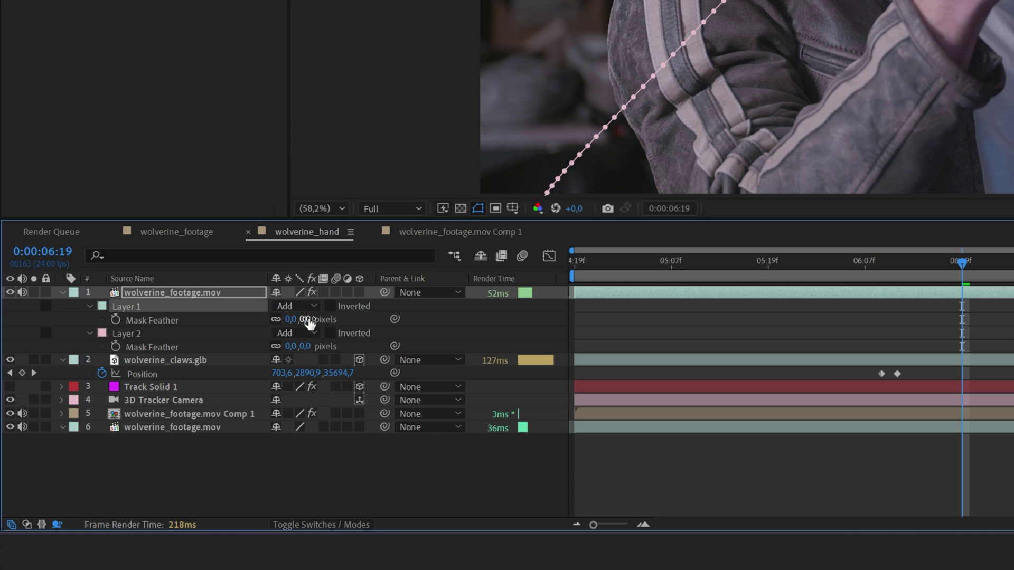
click(267, 353)
text(5)
key(Return)
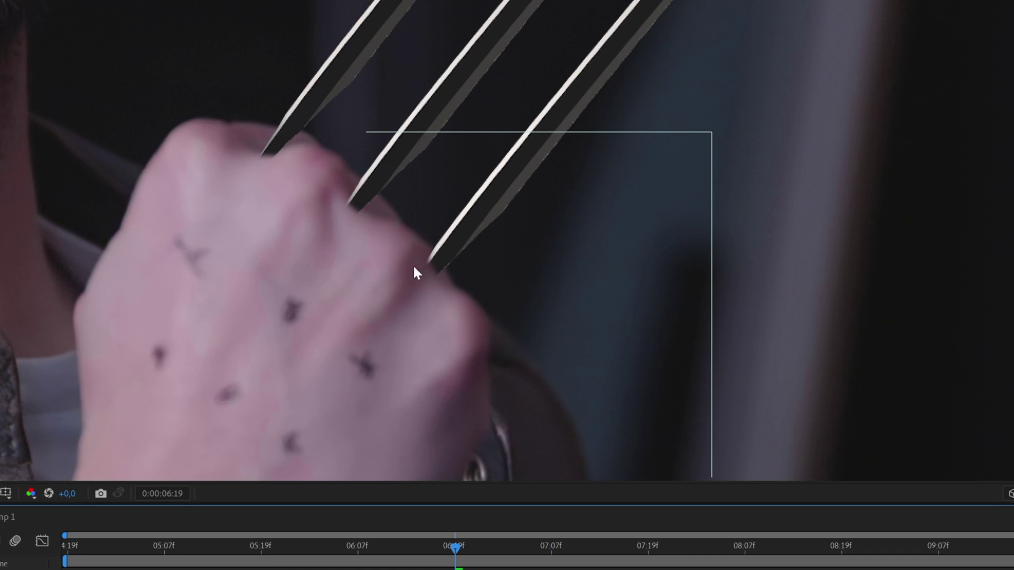
Show the rotation properties of wolverine_claws.glb and check the claws' alignment with the knuckles at different points in the shot
click(429, 269)
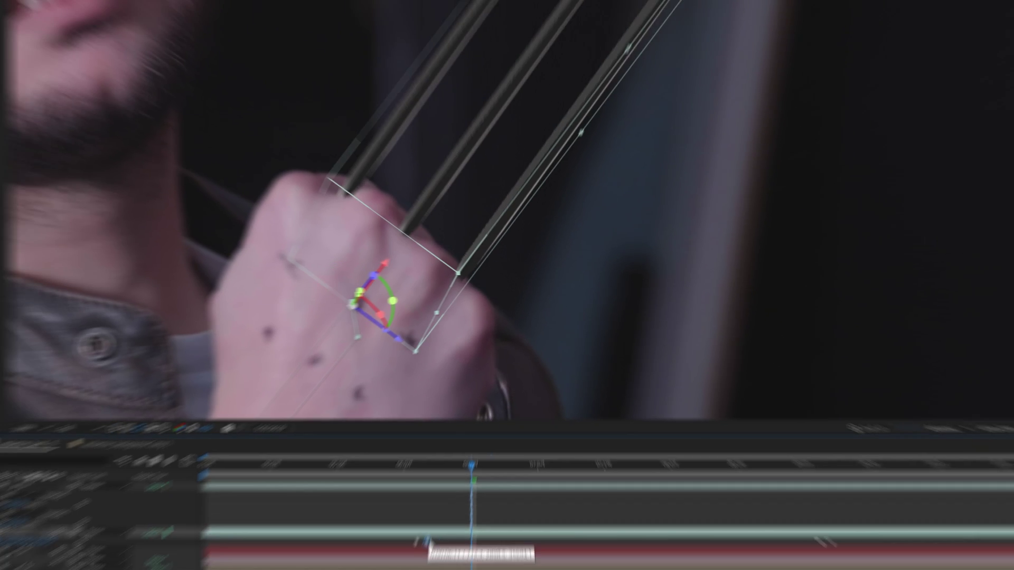
click(449, 472)
key(r)
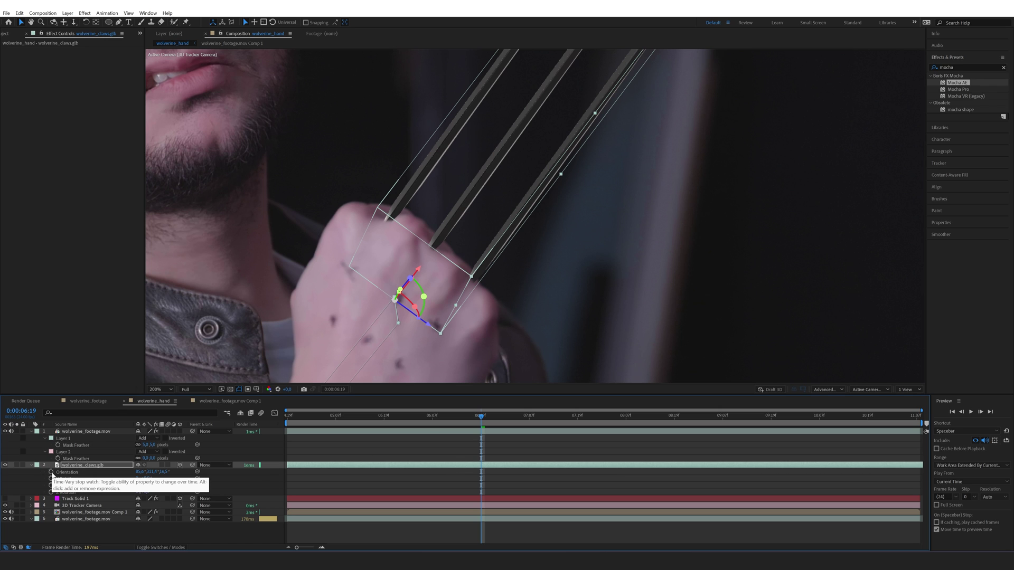
key(space)
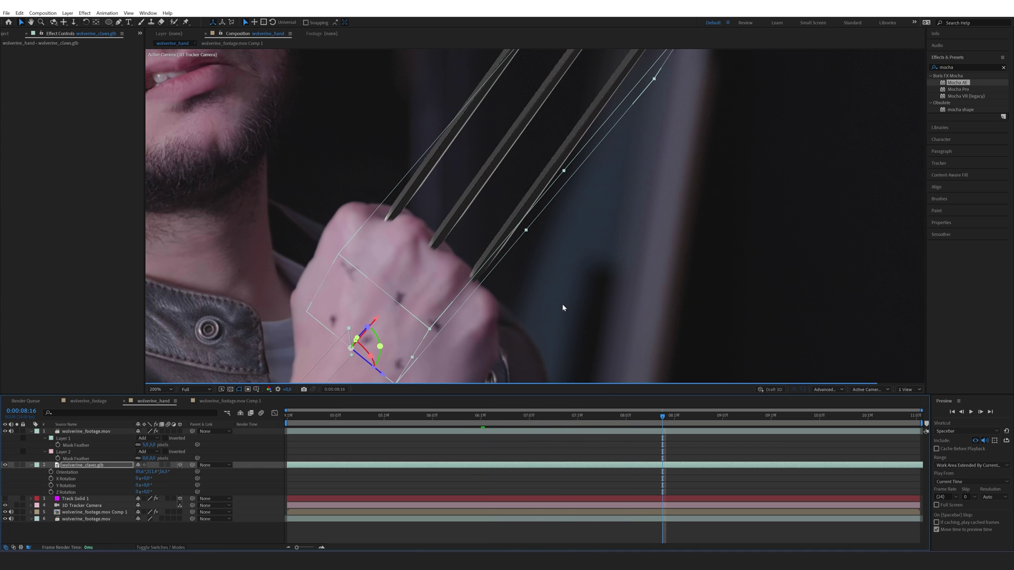
key(comma)
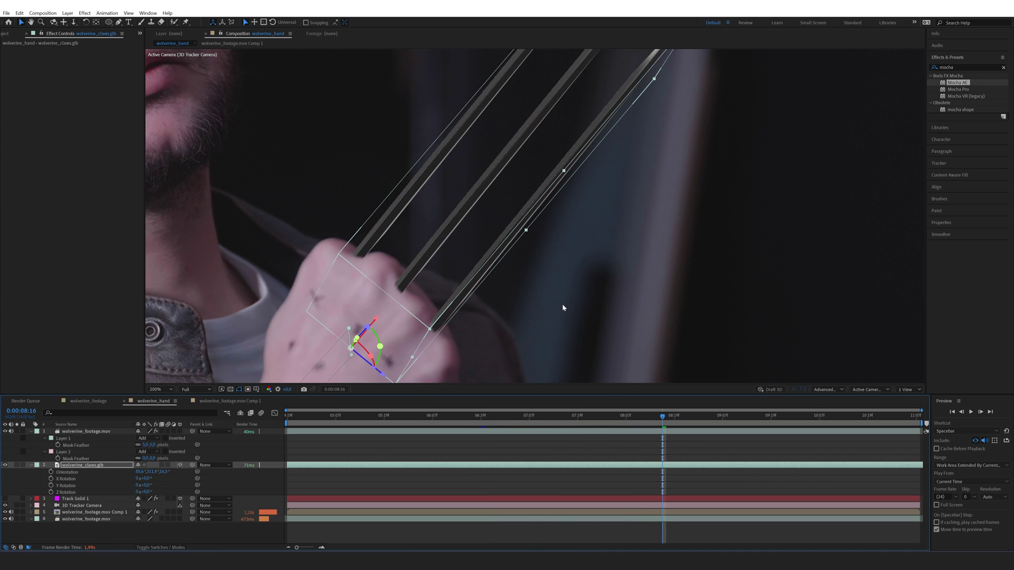
key(period)
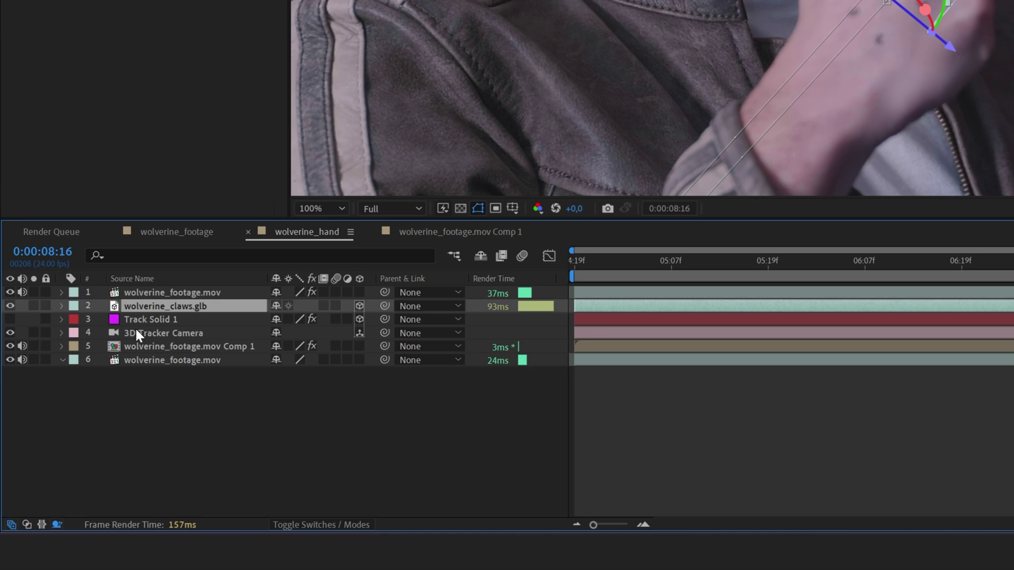
Pre-compose wolverine_claws.glb together with the 3D Tracker Camera as "3D claws", and show the layer mode and track matte settings
click(68, 449)
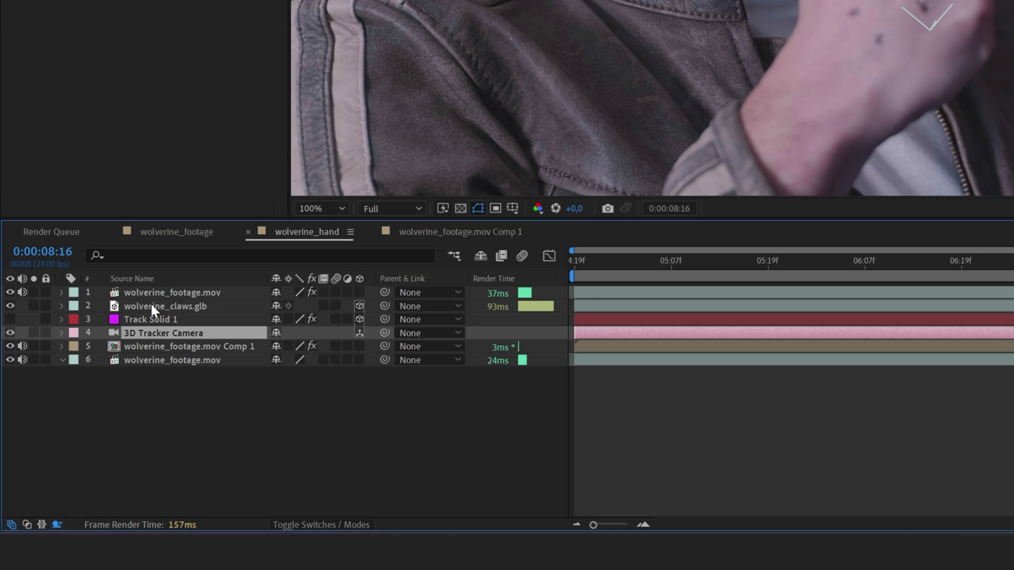
ctrl+click(151, 305)
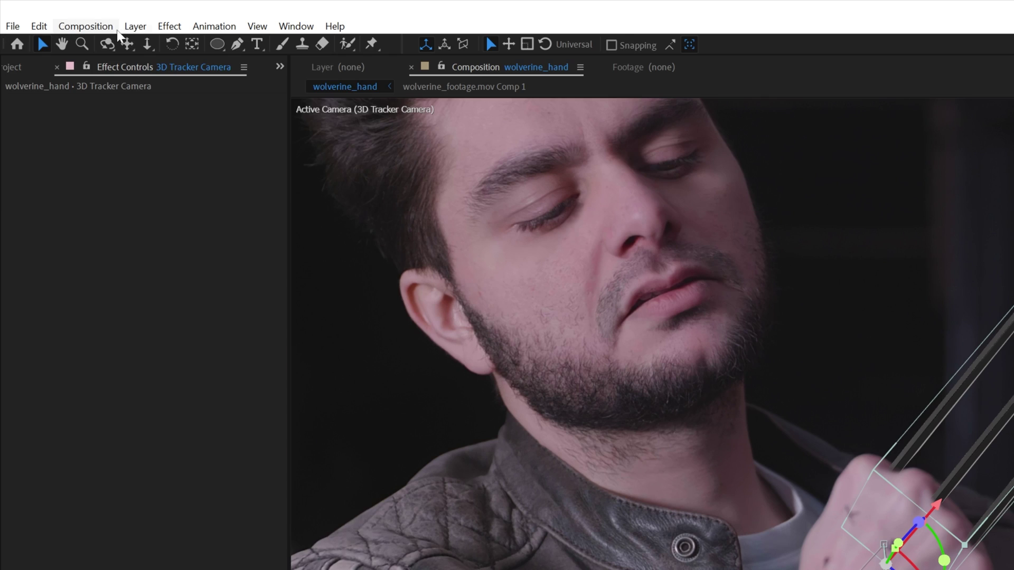
click(134, 25)
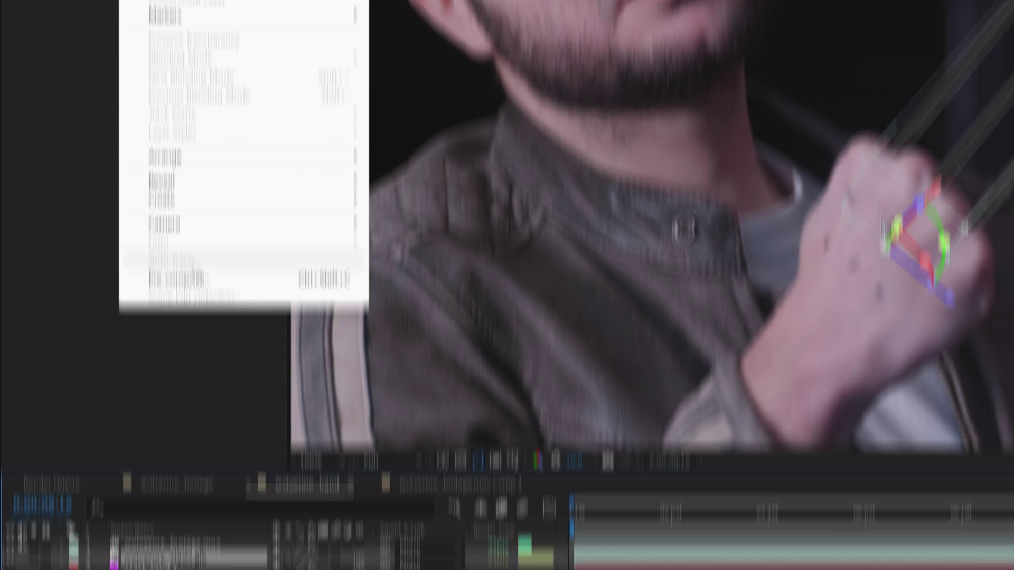
click(174, 278)
text(3D A)
key(BackSpace)
text(Claws)
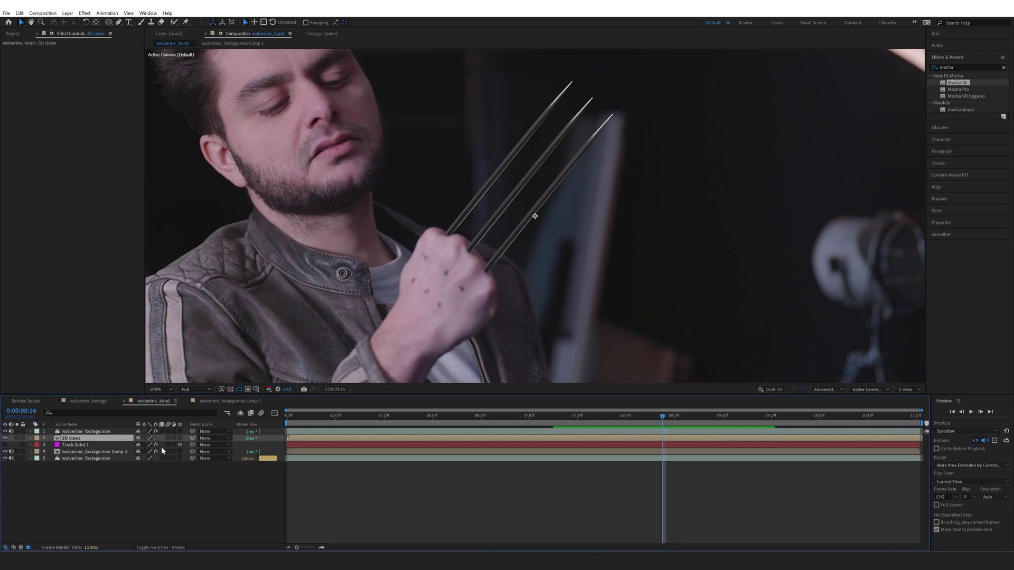
key(F4)
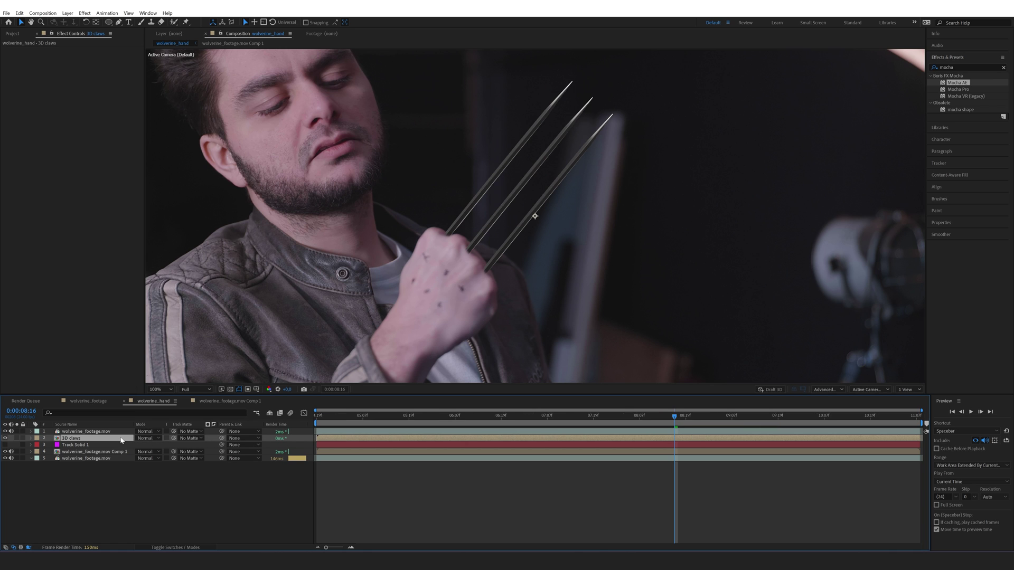
Apply Fast Box Blur to the 3D claws layer with a blur radius of 1
key(ctrl+space)
text(fas)
click(93, 452)
drag(83, 57, 84, 56)
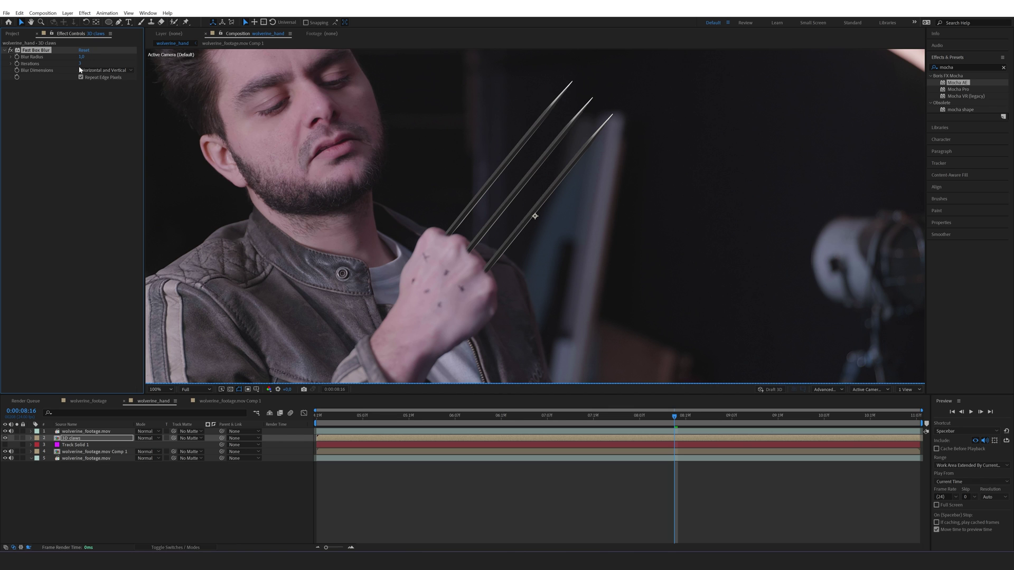
key(period)
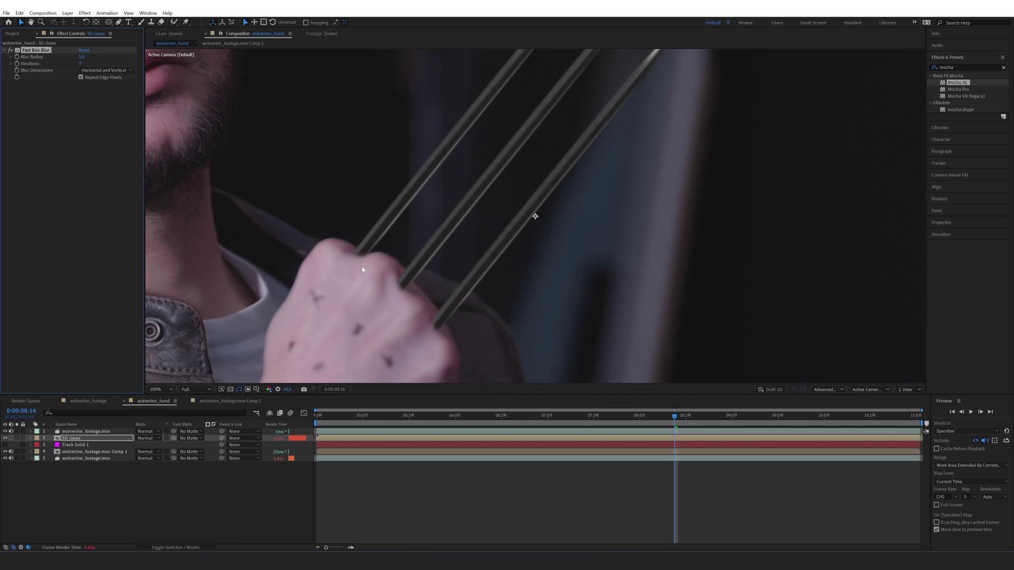
Add the Exposure effect to the 3D claws layer and set its exposure to 1.00
key(ctrl+space)
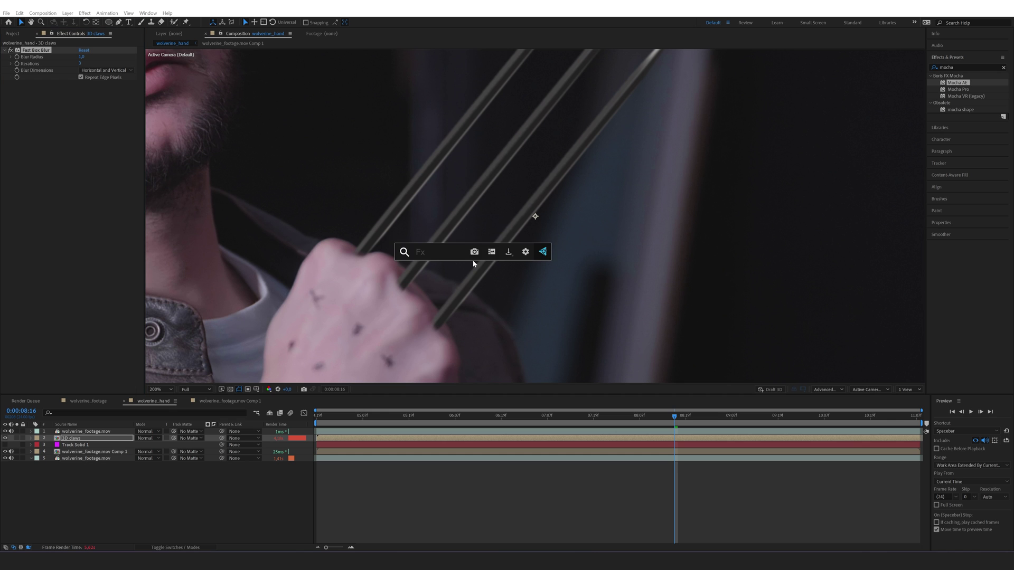
text(ex)
click(435, 287)
drag(82, 104, 89, 103)
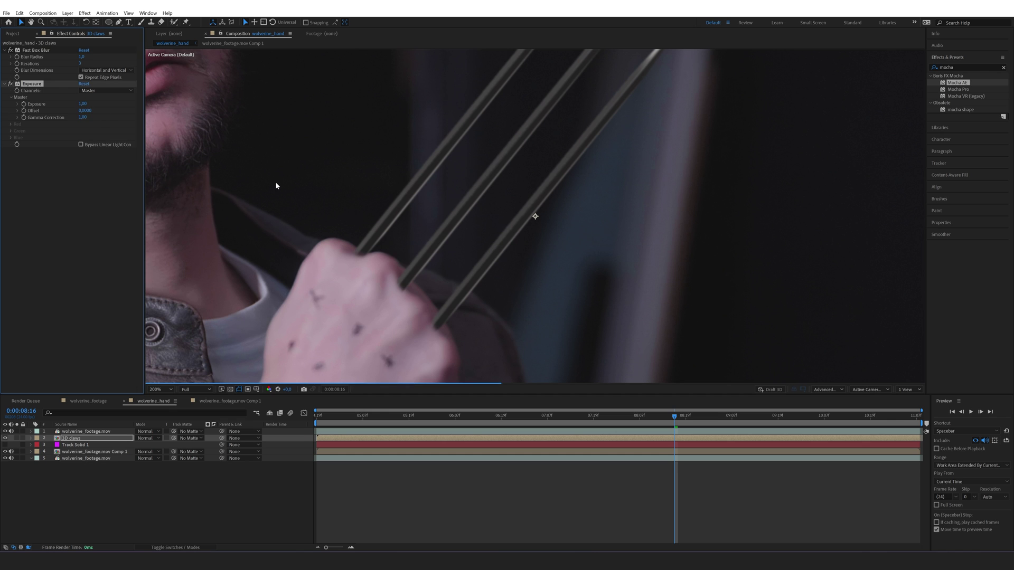
key(comma)
Add Curves to the 3D claws layer and slightly raise its red and blue channels to match the footage colour
click(66, 202)
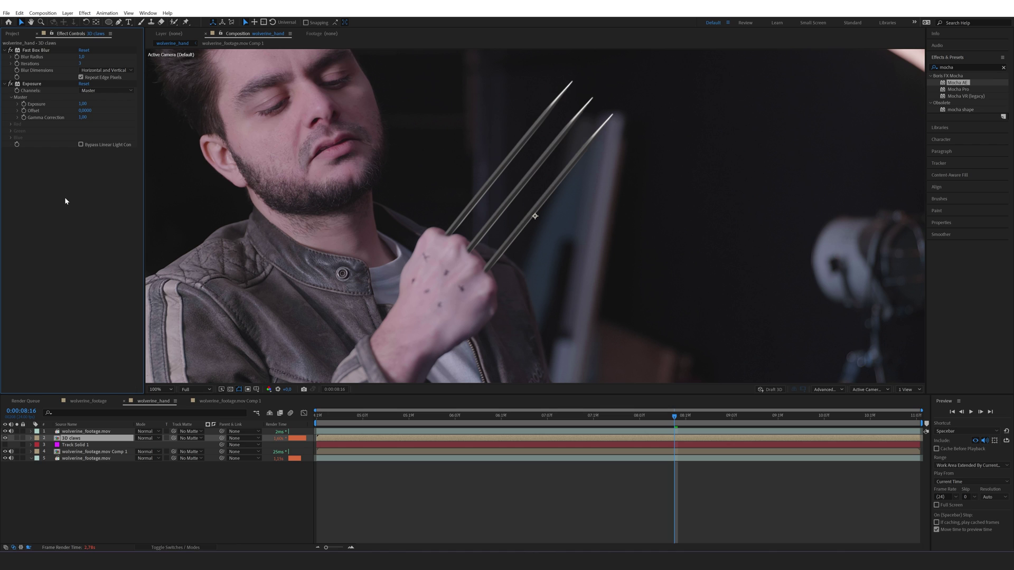
key(ctrl+space)
text(curves)
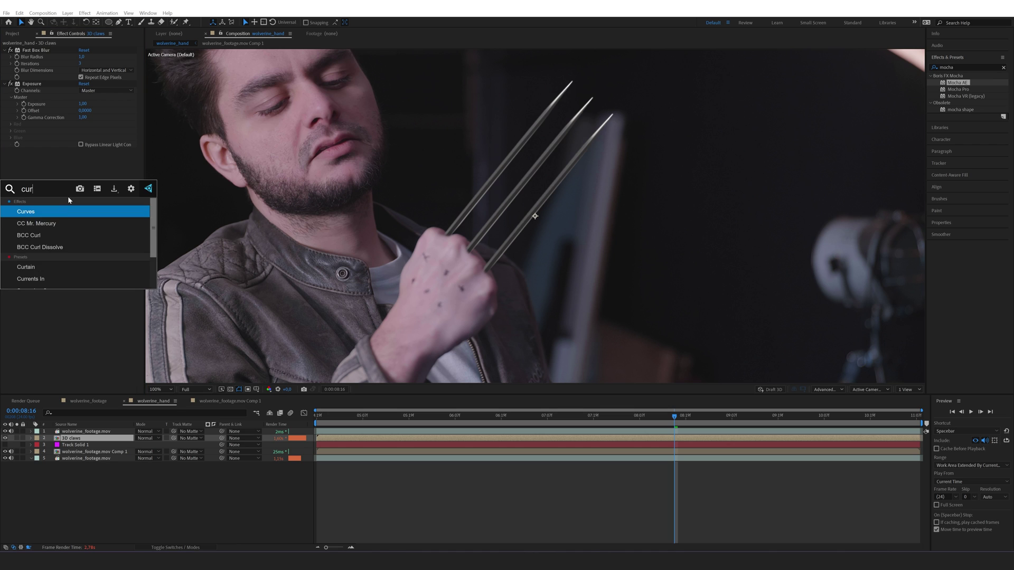
key(Return)
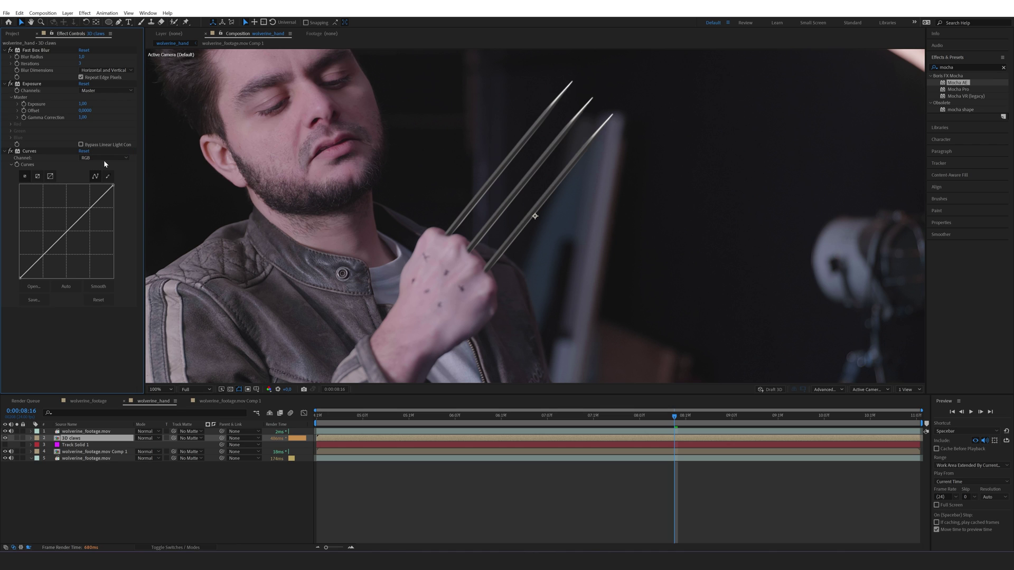
click(101, 158)
click(104, 178)
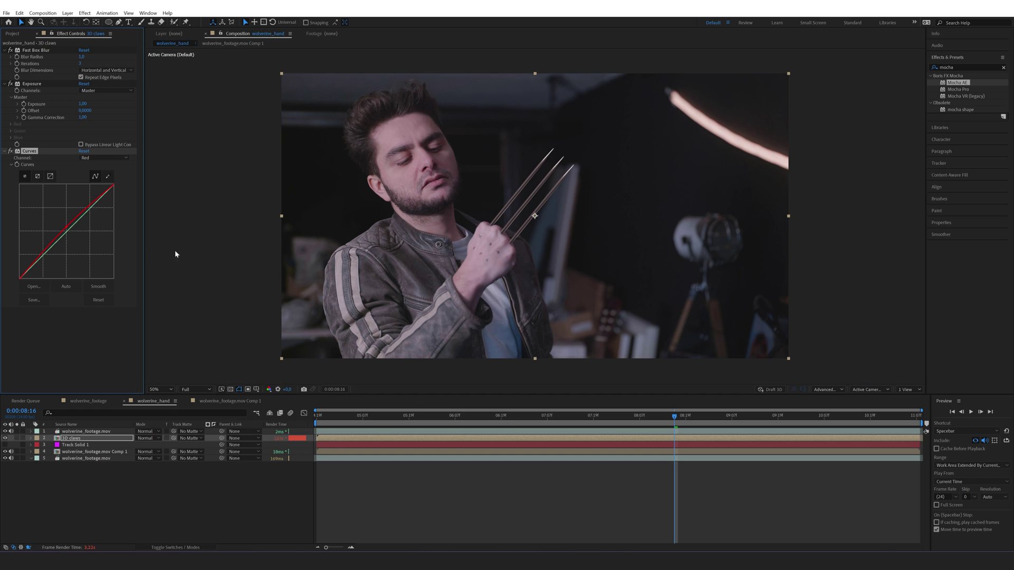
click(98, 158)
scroll(506, 268, up, 2)
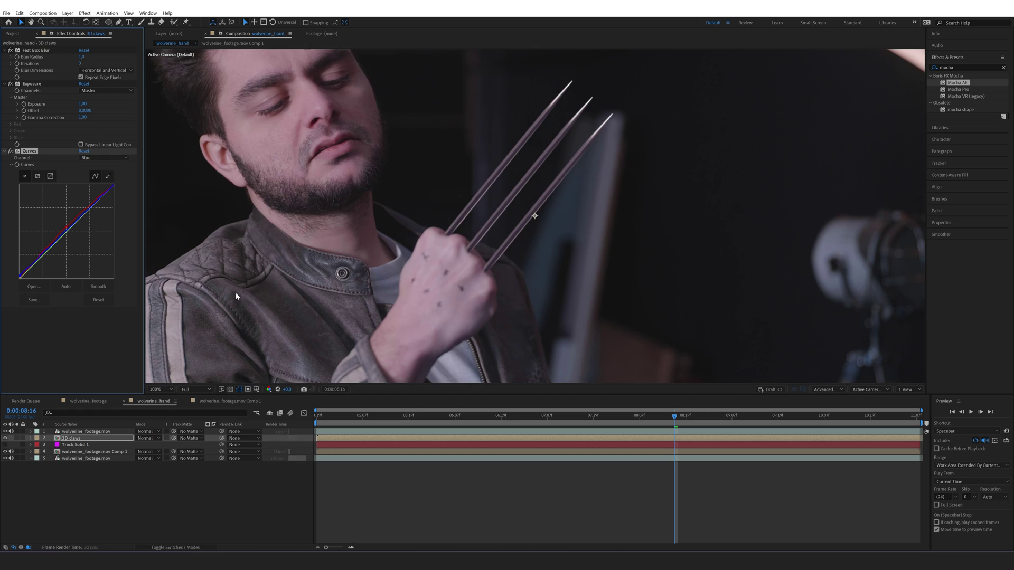
key(comma)
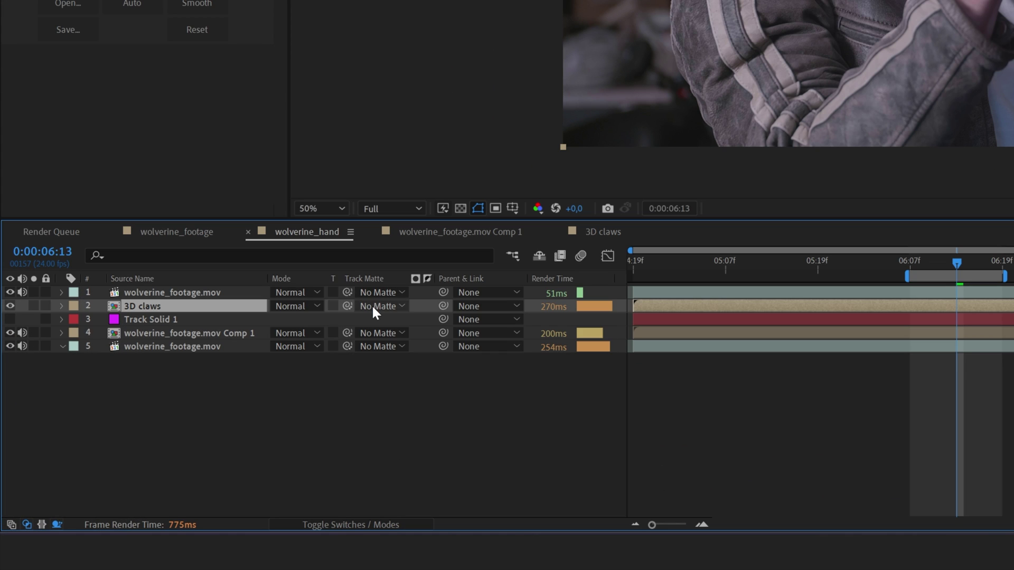
Use the top wolverine_footage.mov layer as an inverted track matte for 3D claws, and check the cutout by soloing the layer
drag(347, 305, 194, 295)
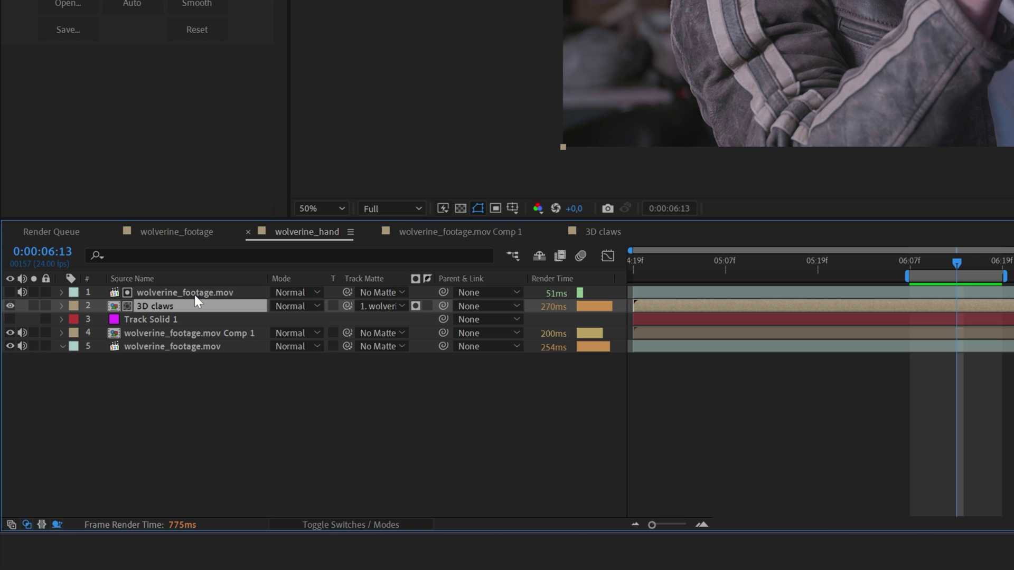
click(427, 307)
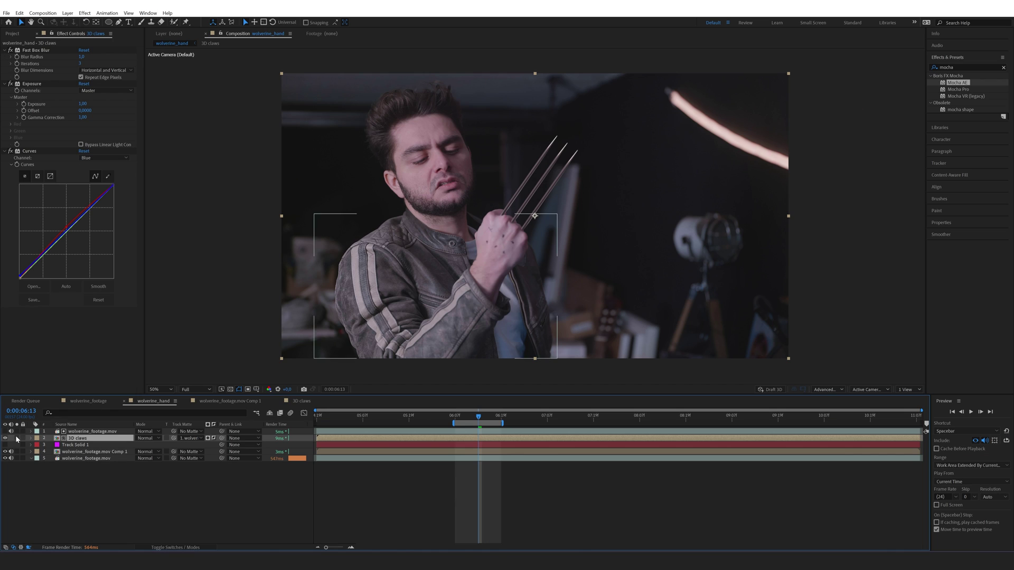
click(17, 438)
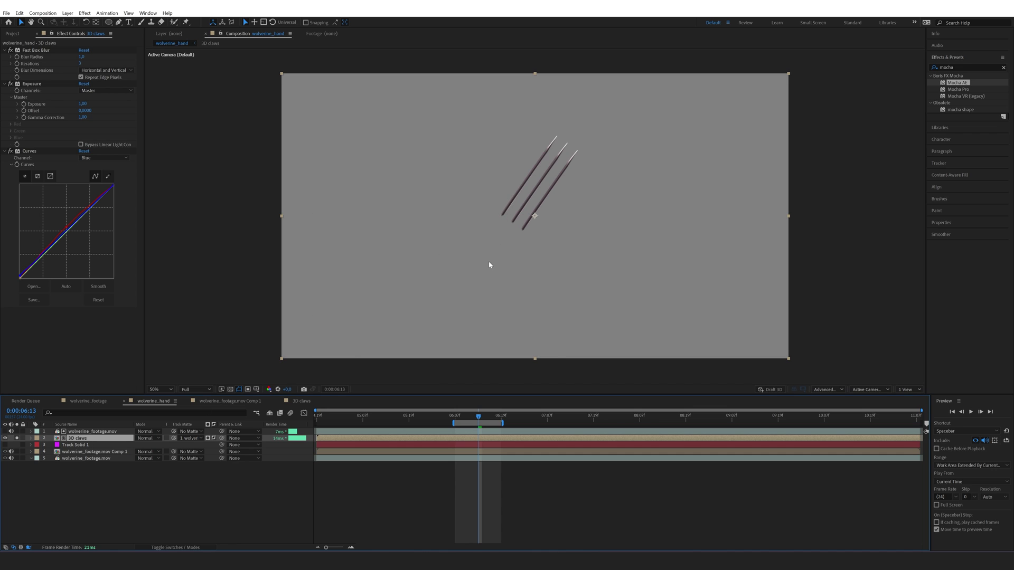
click(17, 438)
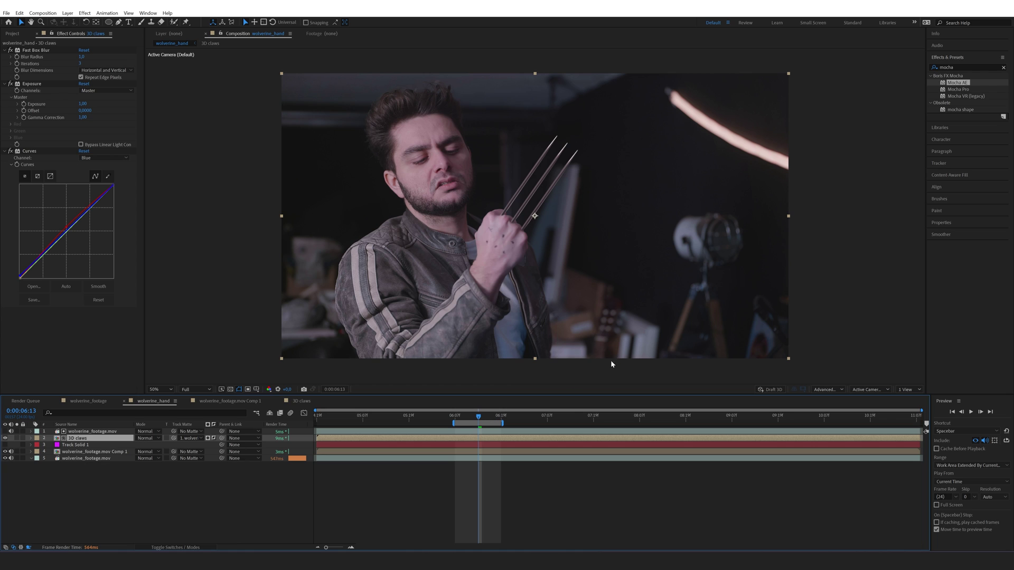
click(79, 439)
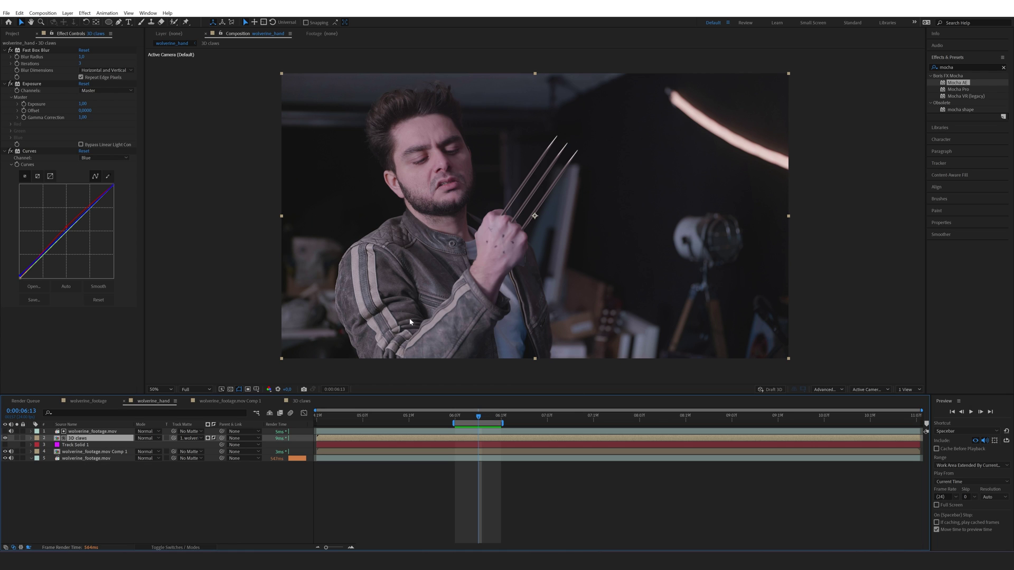
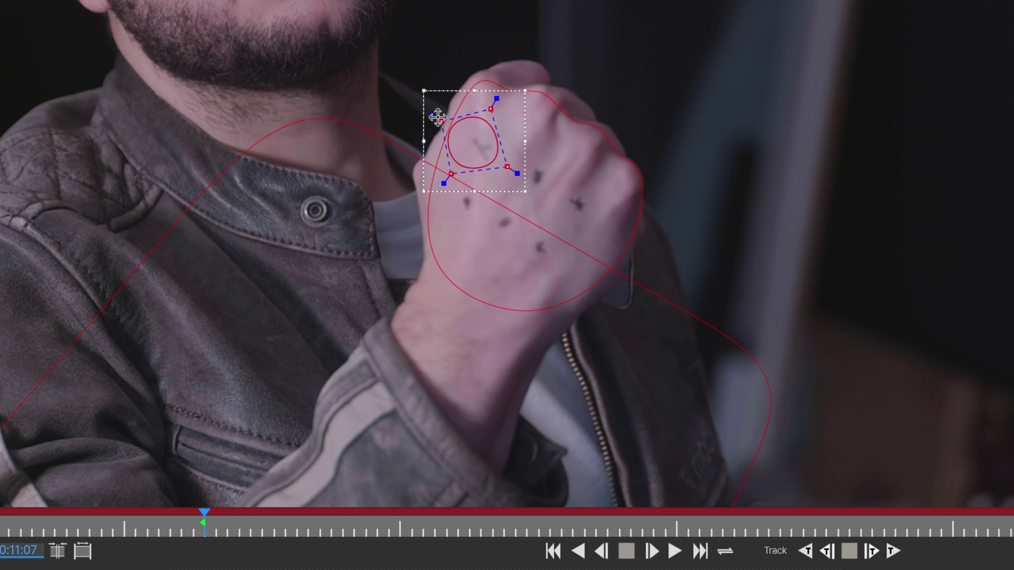
Draw a small ellipse around each of the six tracking marks on the back of the fist
drag(525, 161, 533, 162)
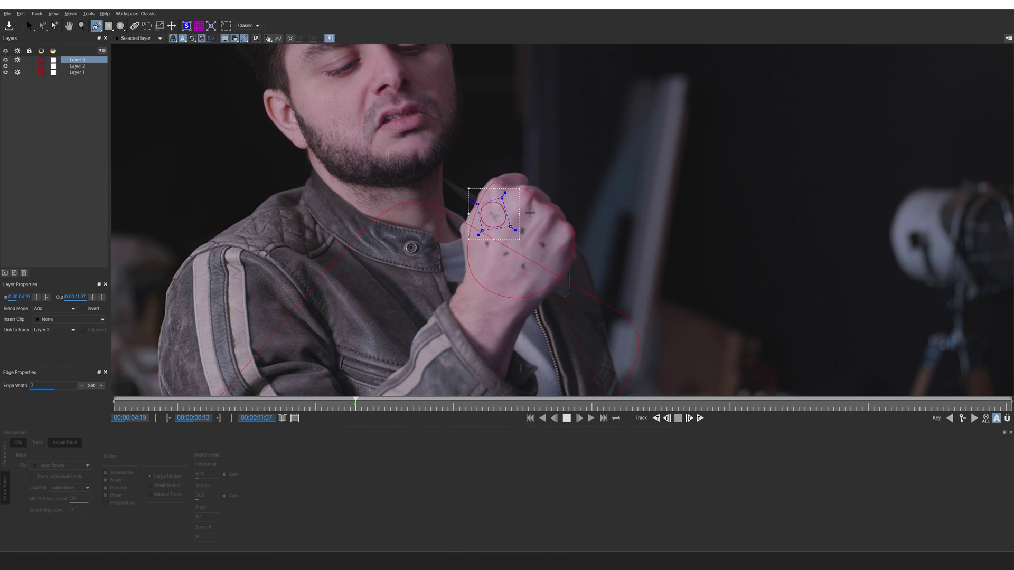
drag(530, 213, 512, 218)
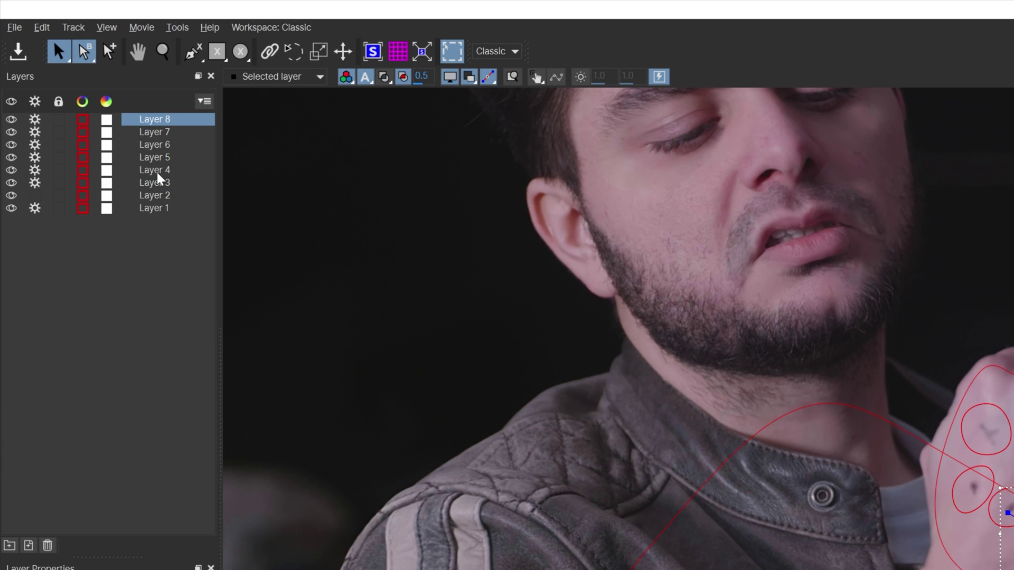
Turn off tracking for Layer 3 through Layer 8 and link all six to the track of Layer 1
shift+click(157, 173)
shift+click(159, 182)
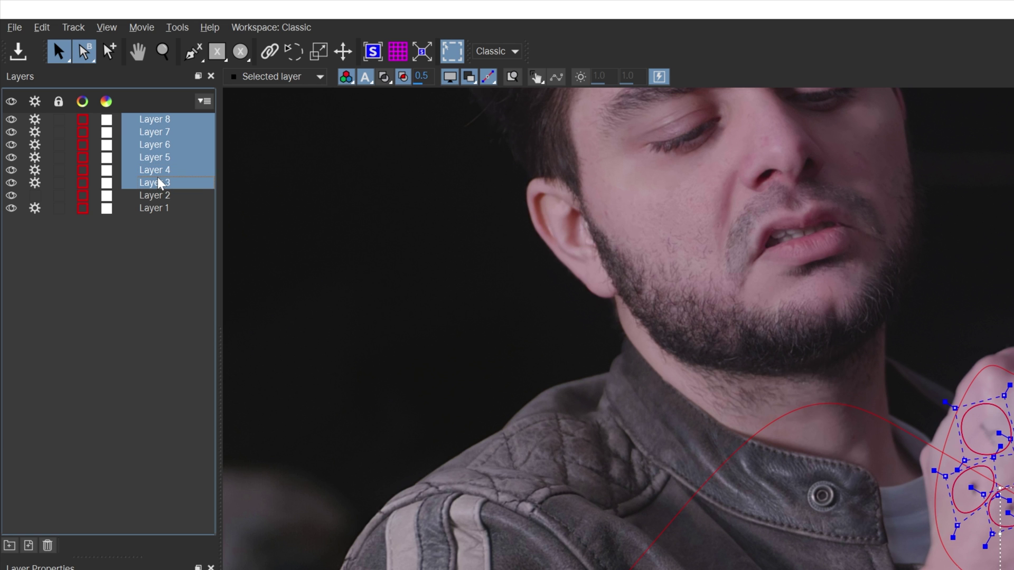
click(35, 170)
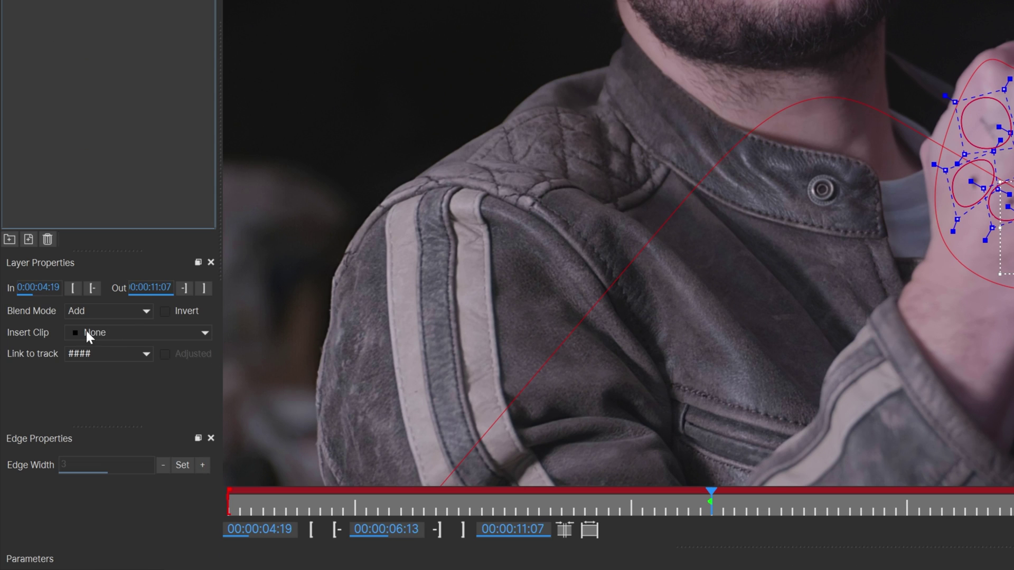
click(97, 357)
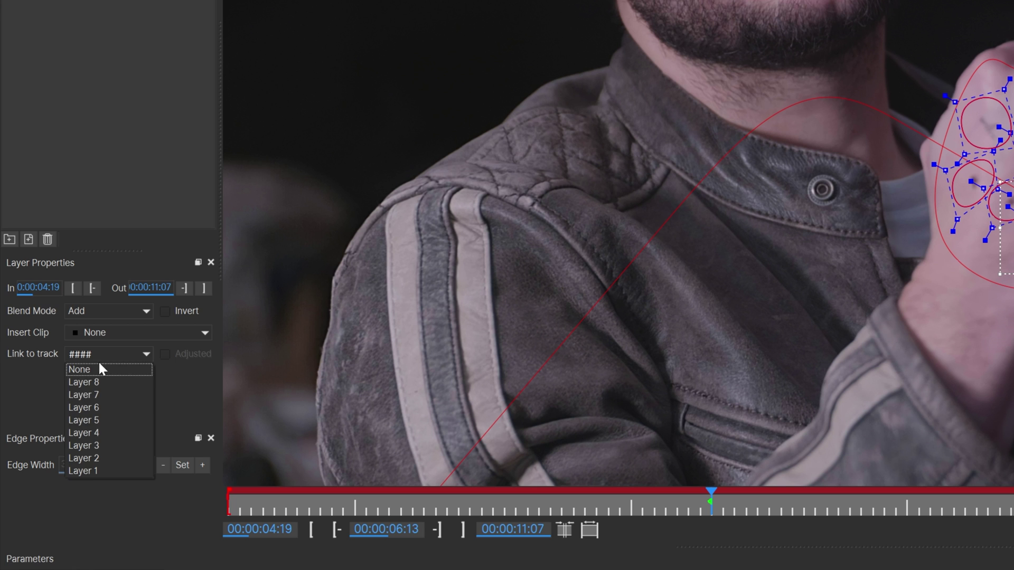
click(90, 470)
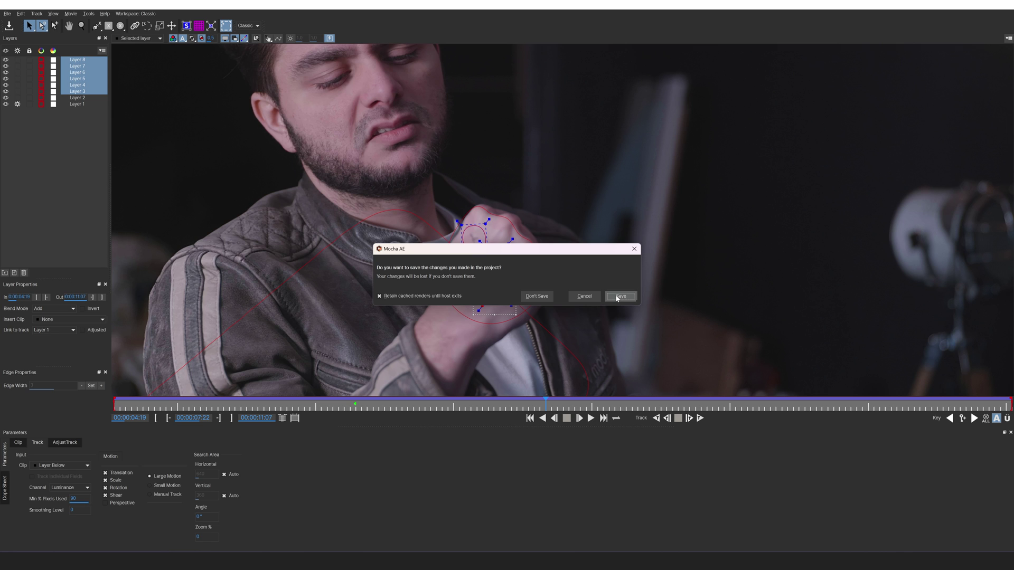
Save the Mocha project and create AE masks from its shapes on the top wolverine_footage.mov layer
click(620, 297)
click(90, 433)
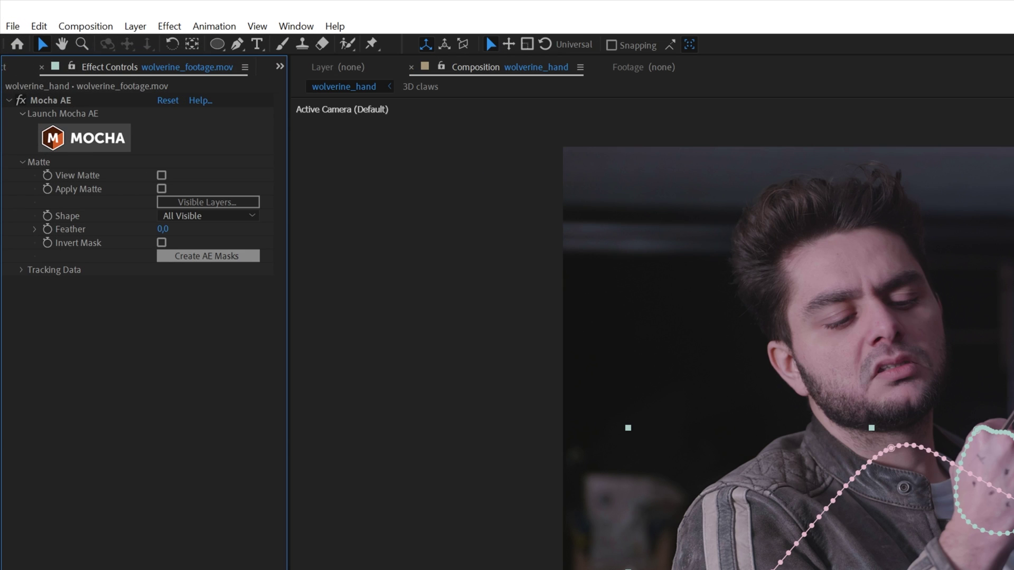
click(206, 256)
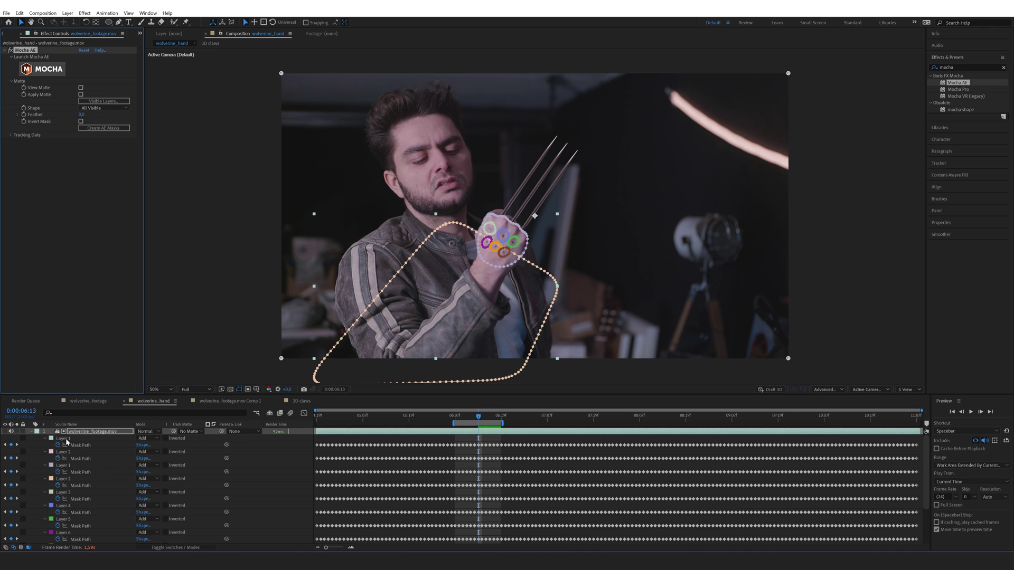
Cut the six tracking-mark masks, Layer 3 through Layer 8, from the top wolverine_footage.mov layer
click(67, 441)
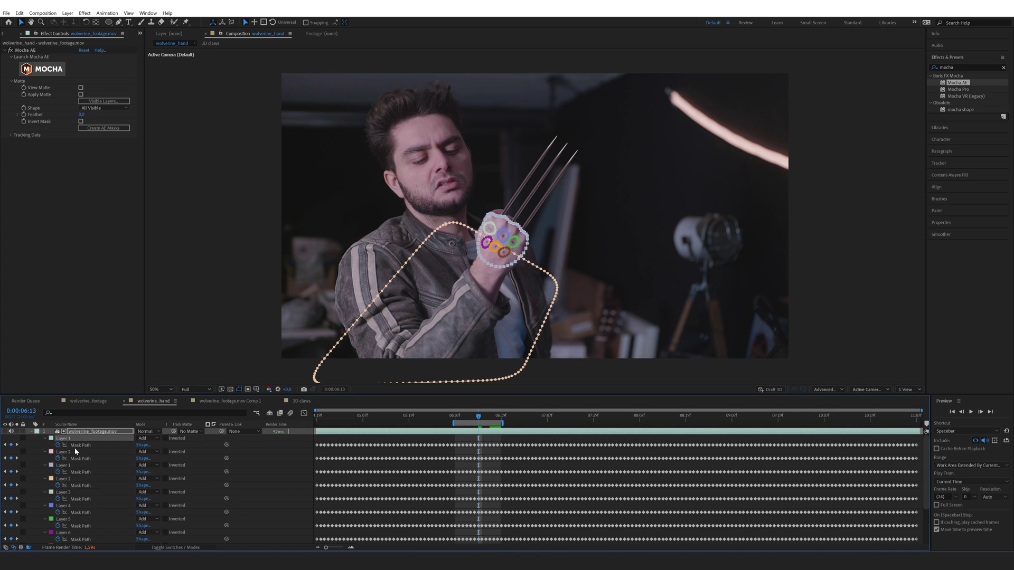
click(66, 466)
scroll(82, 483, down, 4)
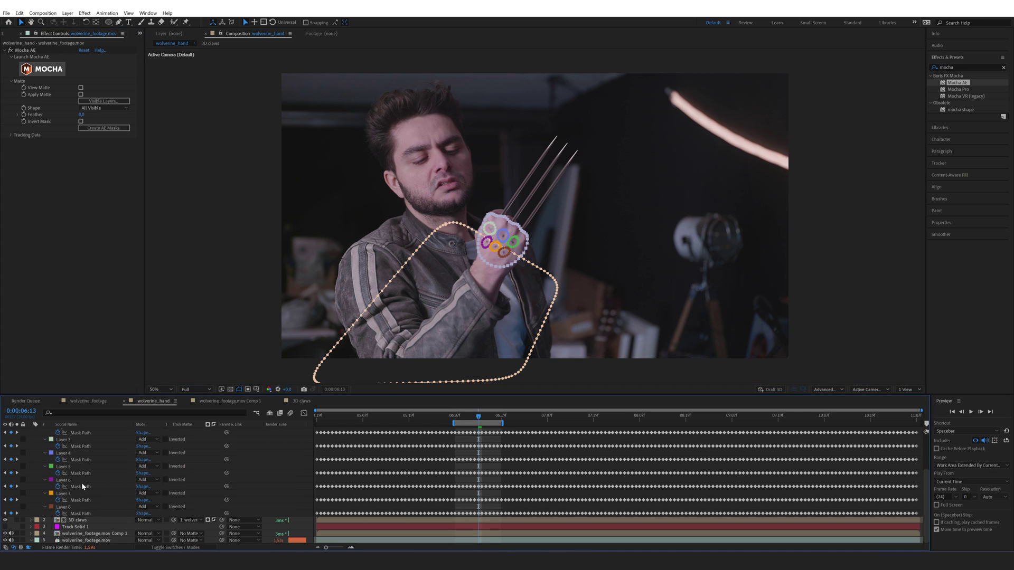
shift+click(67, 508)
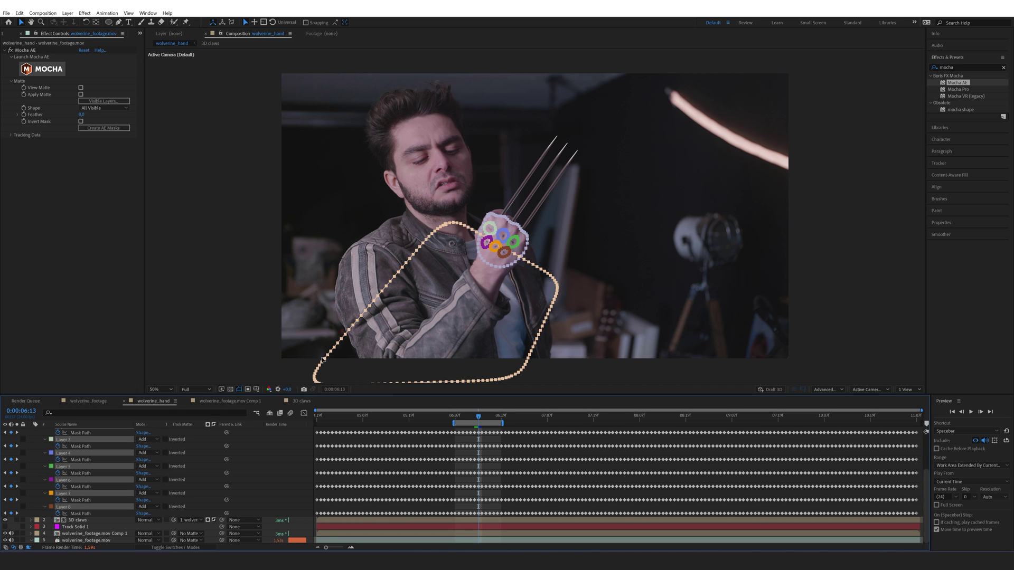
scroll(62, 458, up, 2)
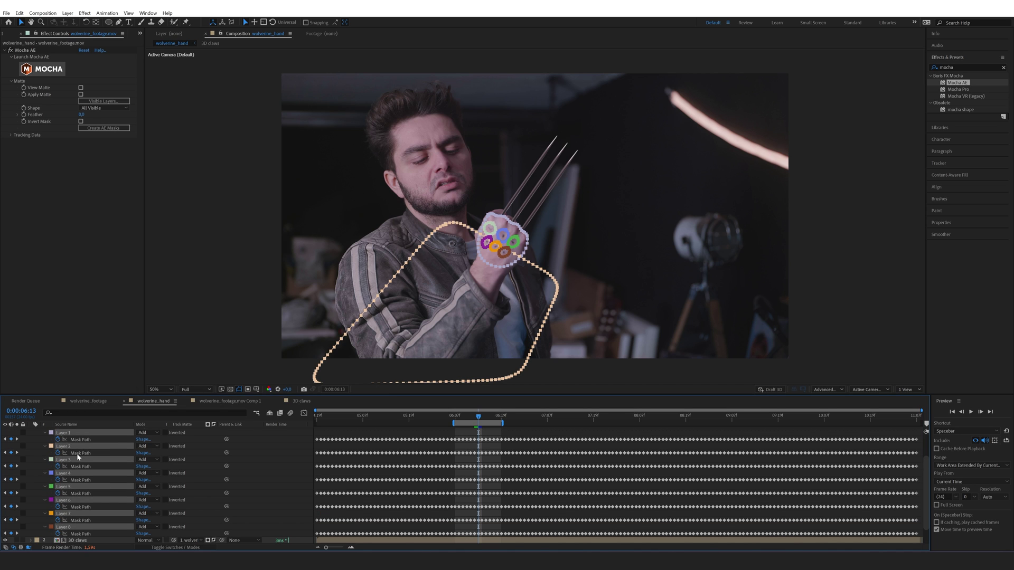
scroll(78, 458, up, 3)
ctrl+click(67, 478)
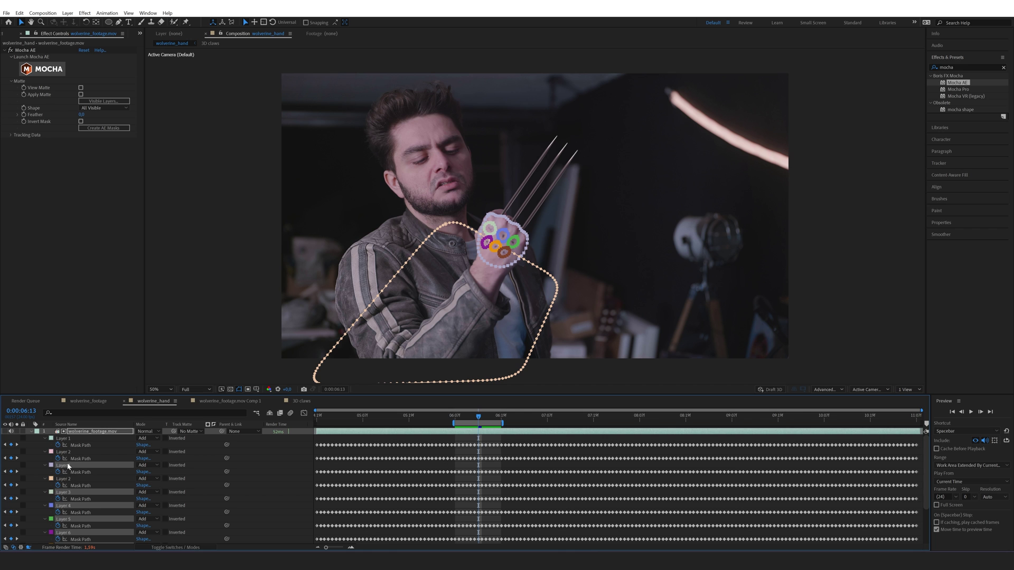
ctrl+click(68, 467)
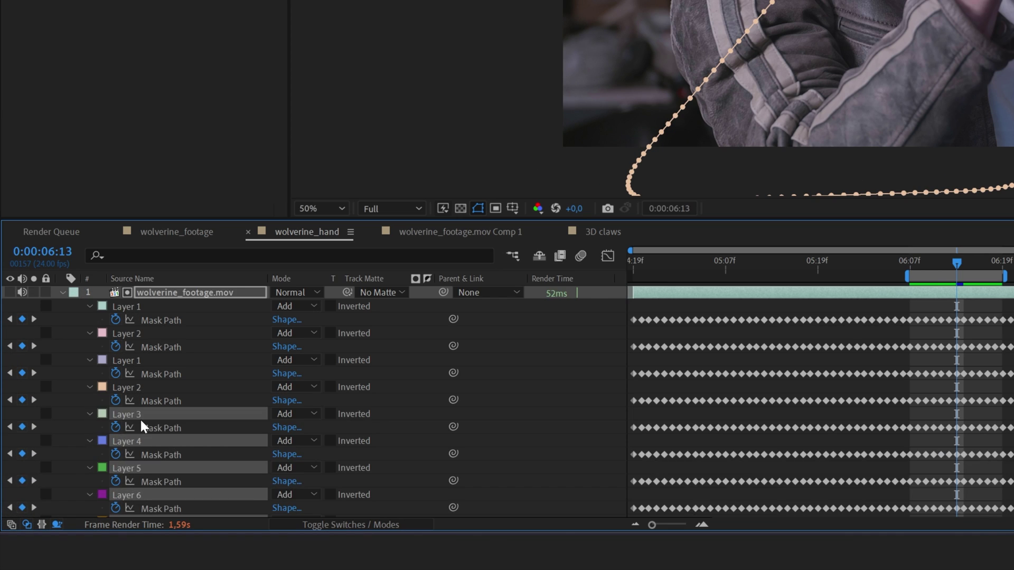
key(Delete)
Create an adjustment layer at the top of the wolverine_hand composition and name it Blur
right_click(264, 492)
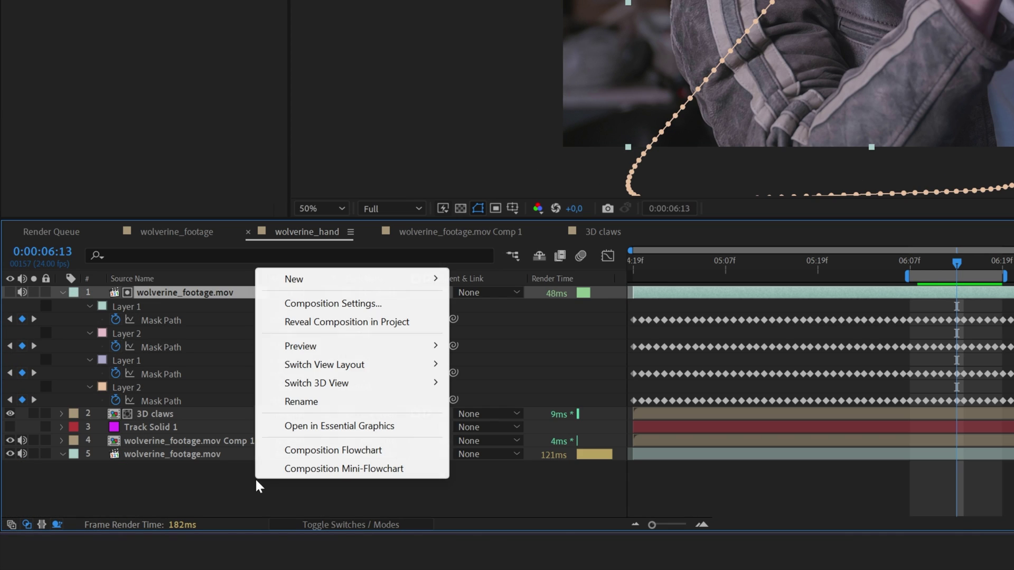
mouse_move(380, 280)
click(545, 414)
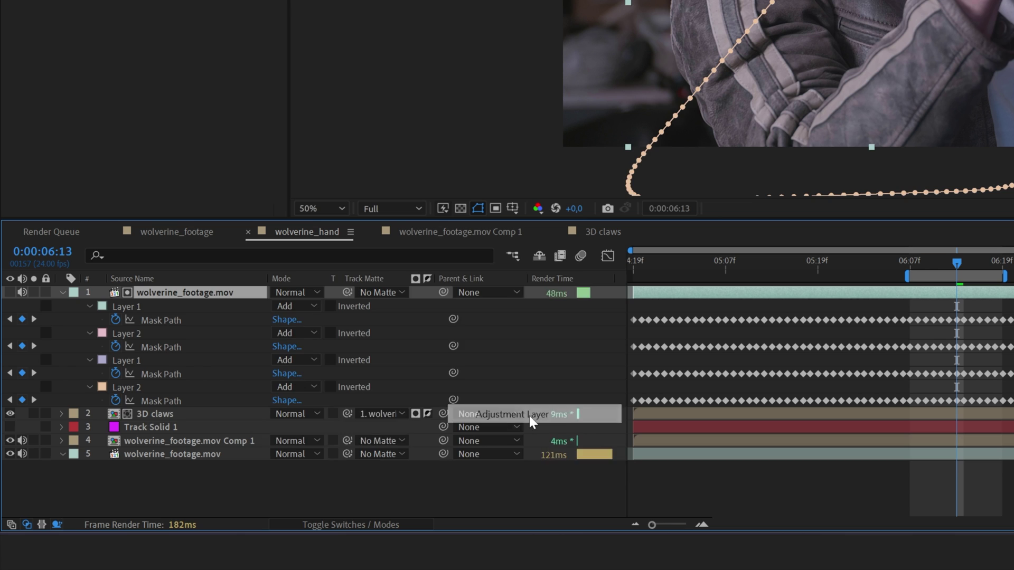
key(Return)
text(Blur)
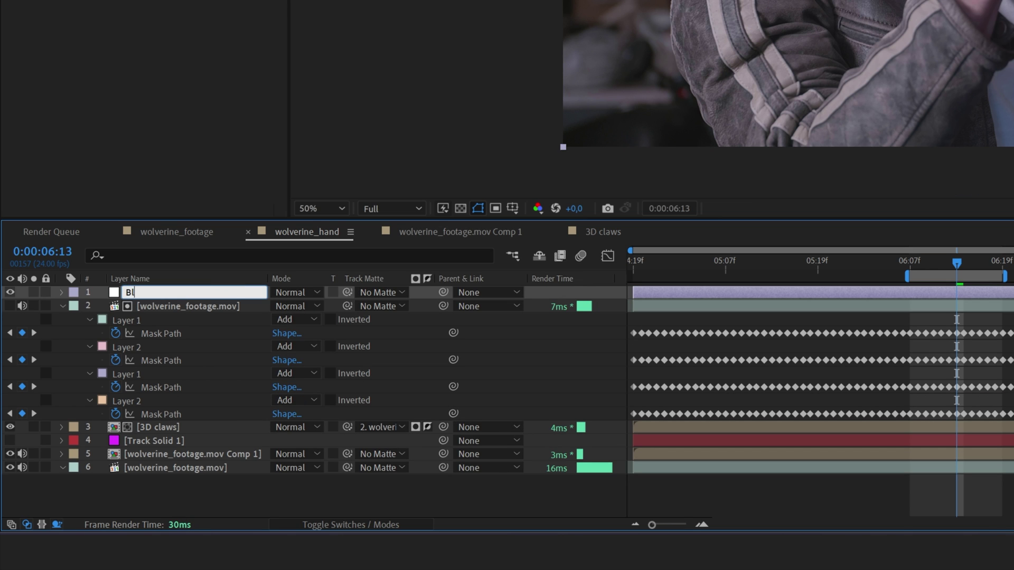
key(Return)
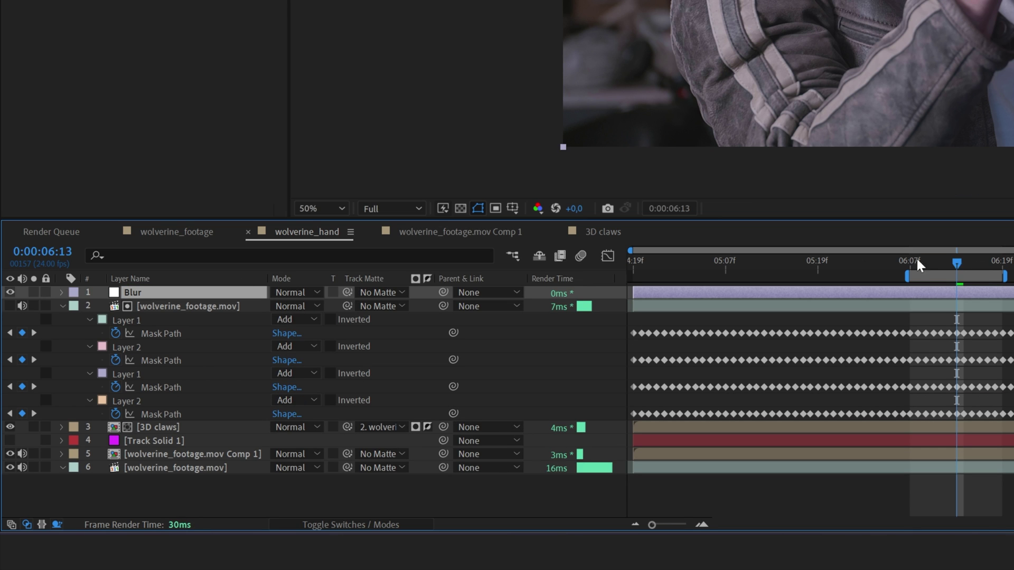
Paste the six cut masks onto the Blur layer at the composition's first frame and inspect them on the hand
key(Home)
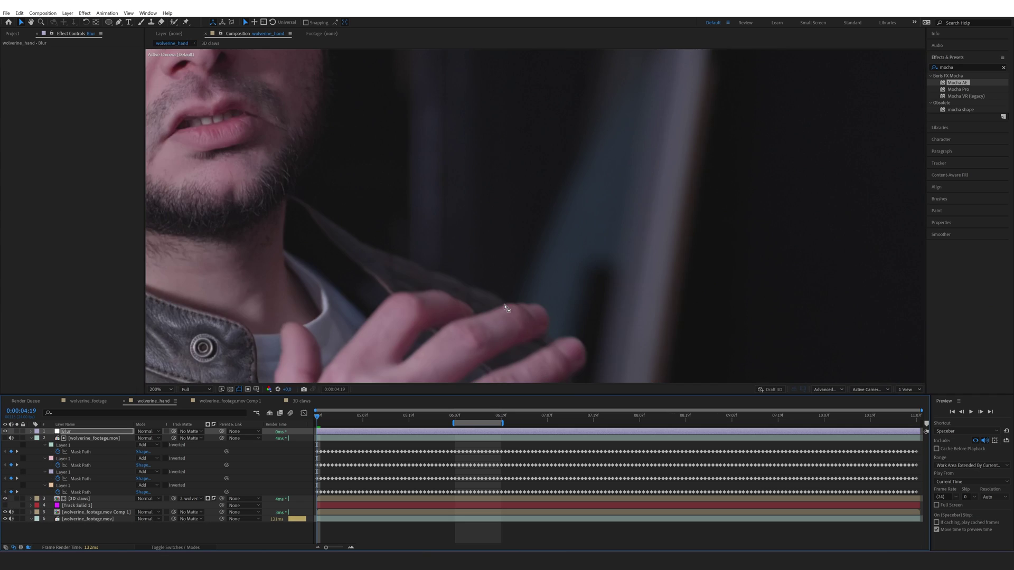
scroll(504, 304, up, 1)
drag(378, 335, 591, 105)
drag(433, 370, 484, 161)
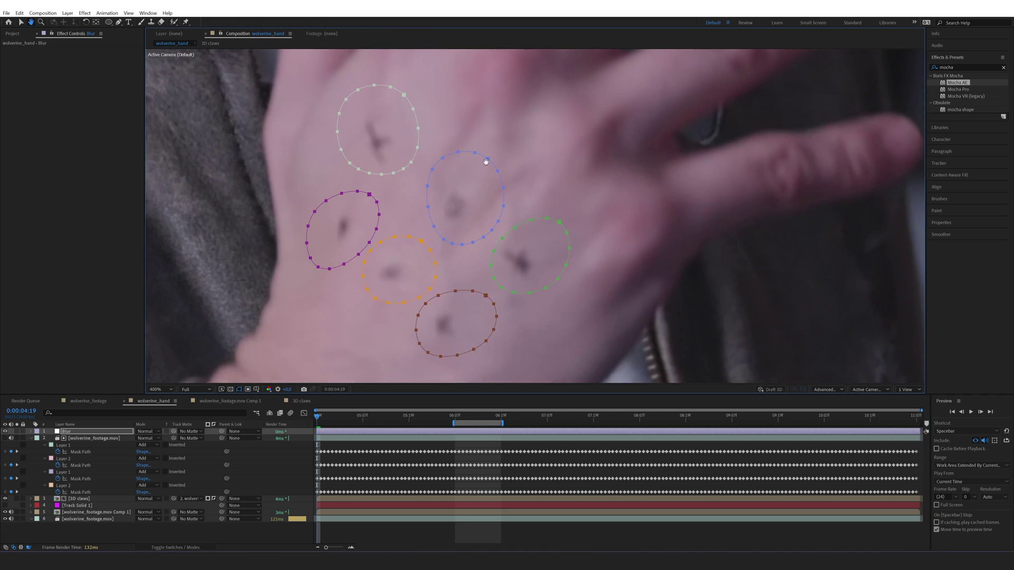
Apply Fast Box Blur to the Blur layer and raise its blur radius enough to hide the tracking marks
click(341, 431)
key(ctrl+space)
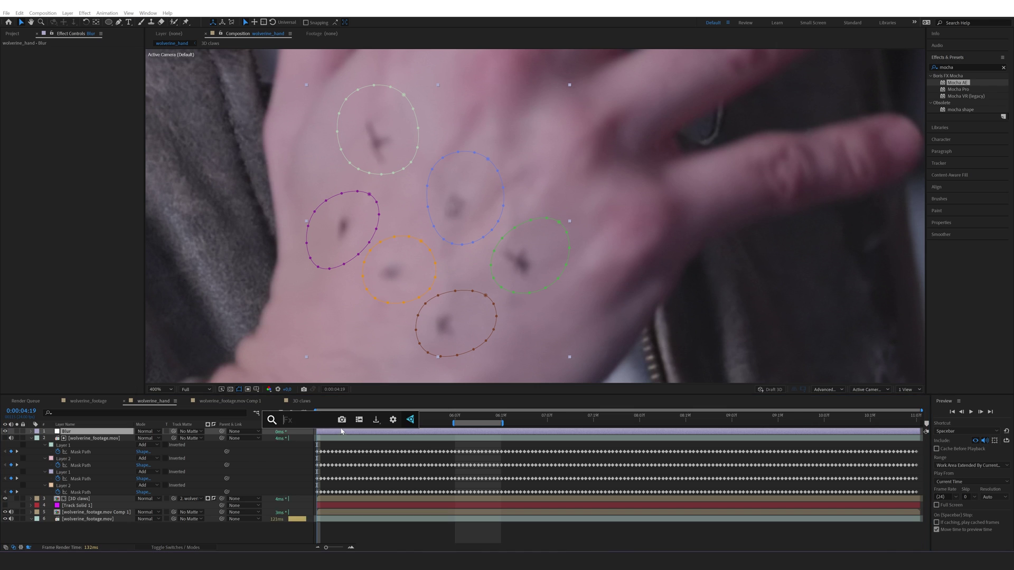
text(fast)
click(304, 443)
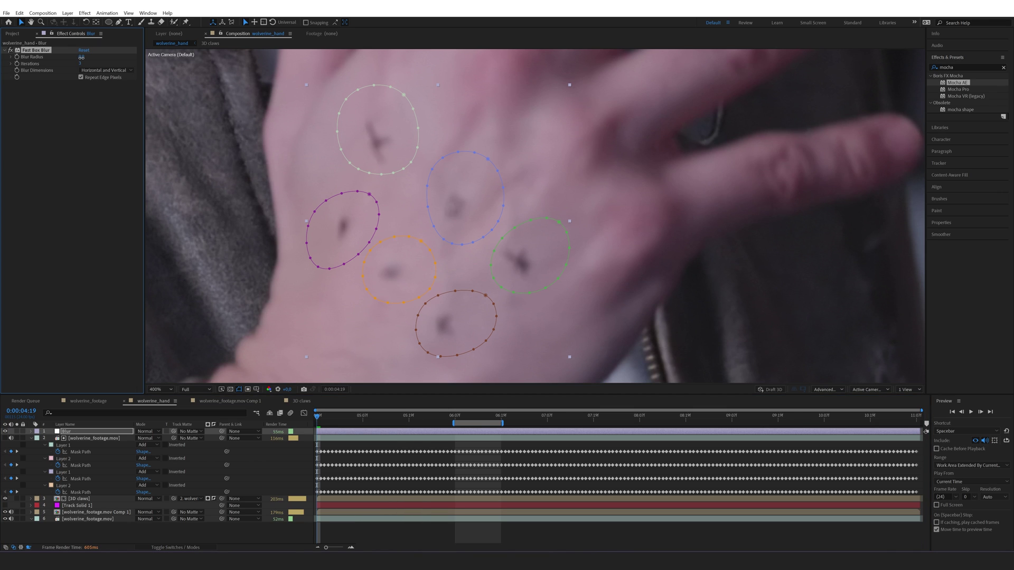
drag(80, 56, 84, 57)
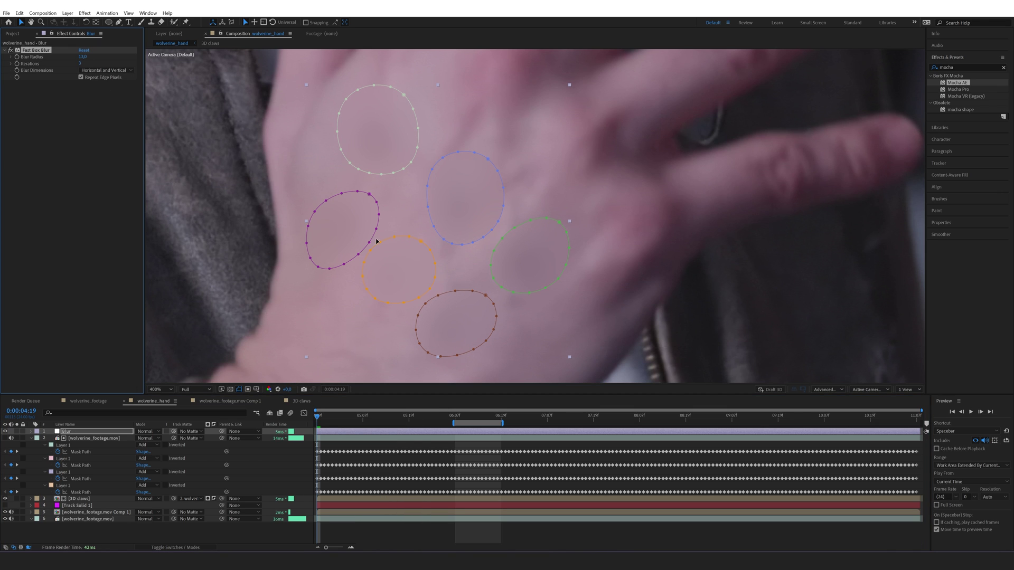
Increase the mask feather of all six Blur layer masks together to soften the edges of the blurred patches
key(f)
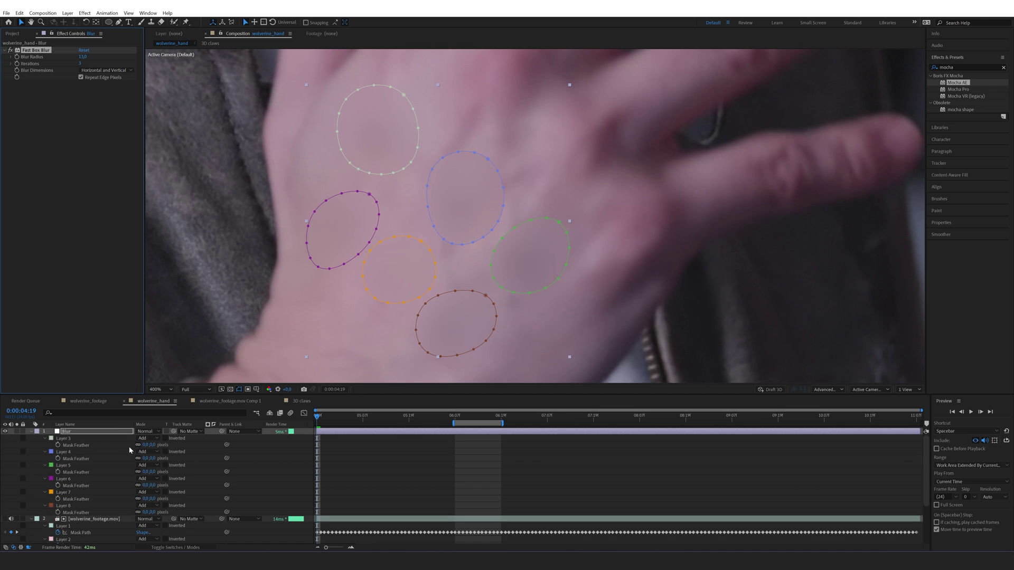
click(65, 439)
shift+click(70, 507)
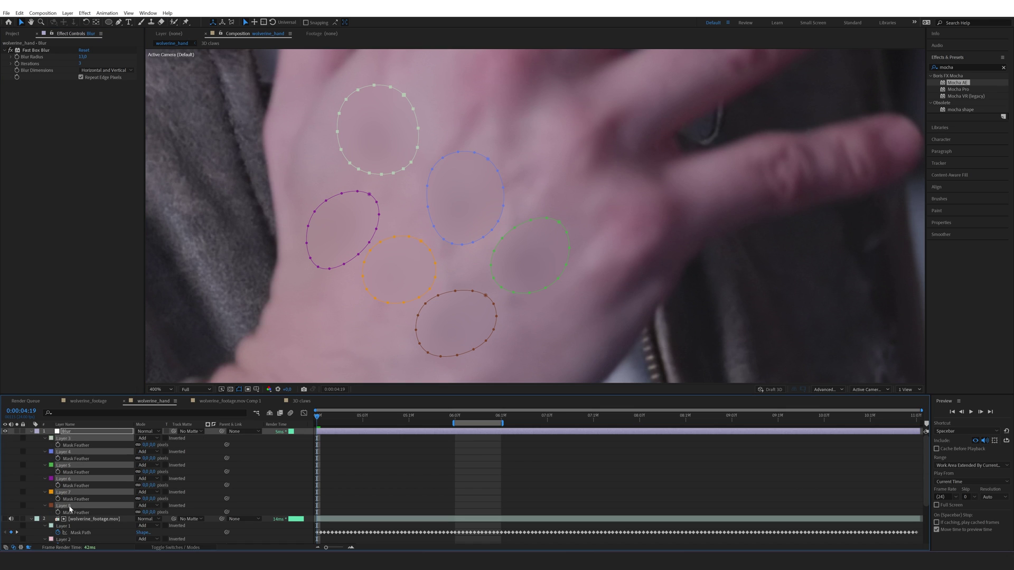
drag(152, 512, 159, 511)
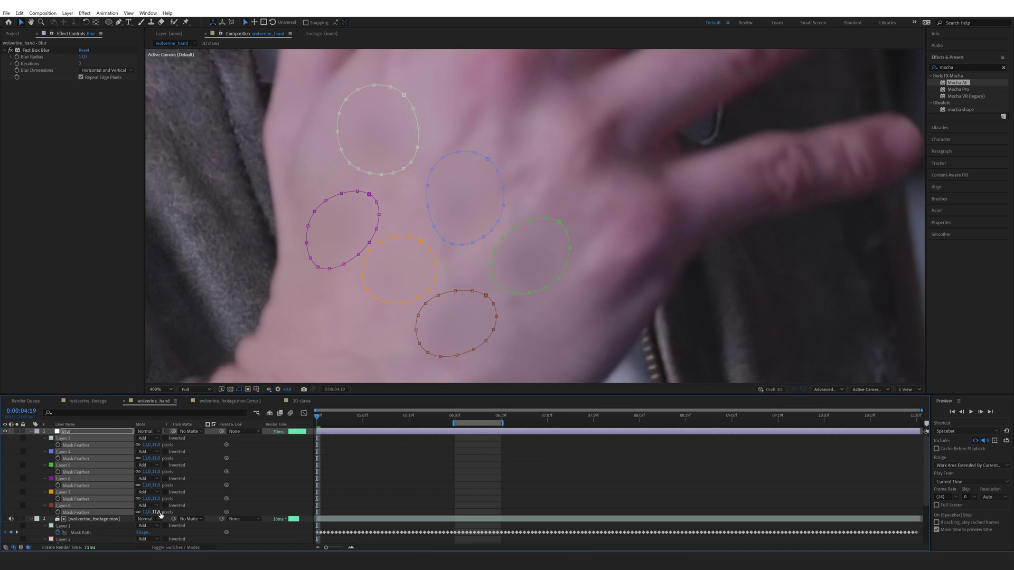